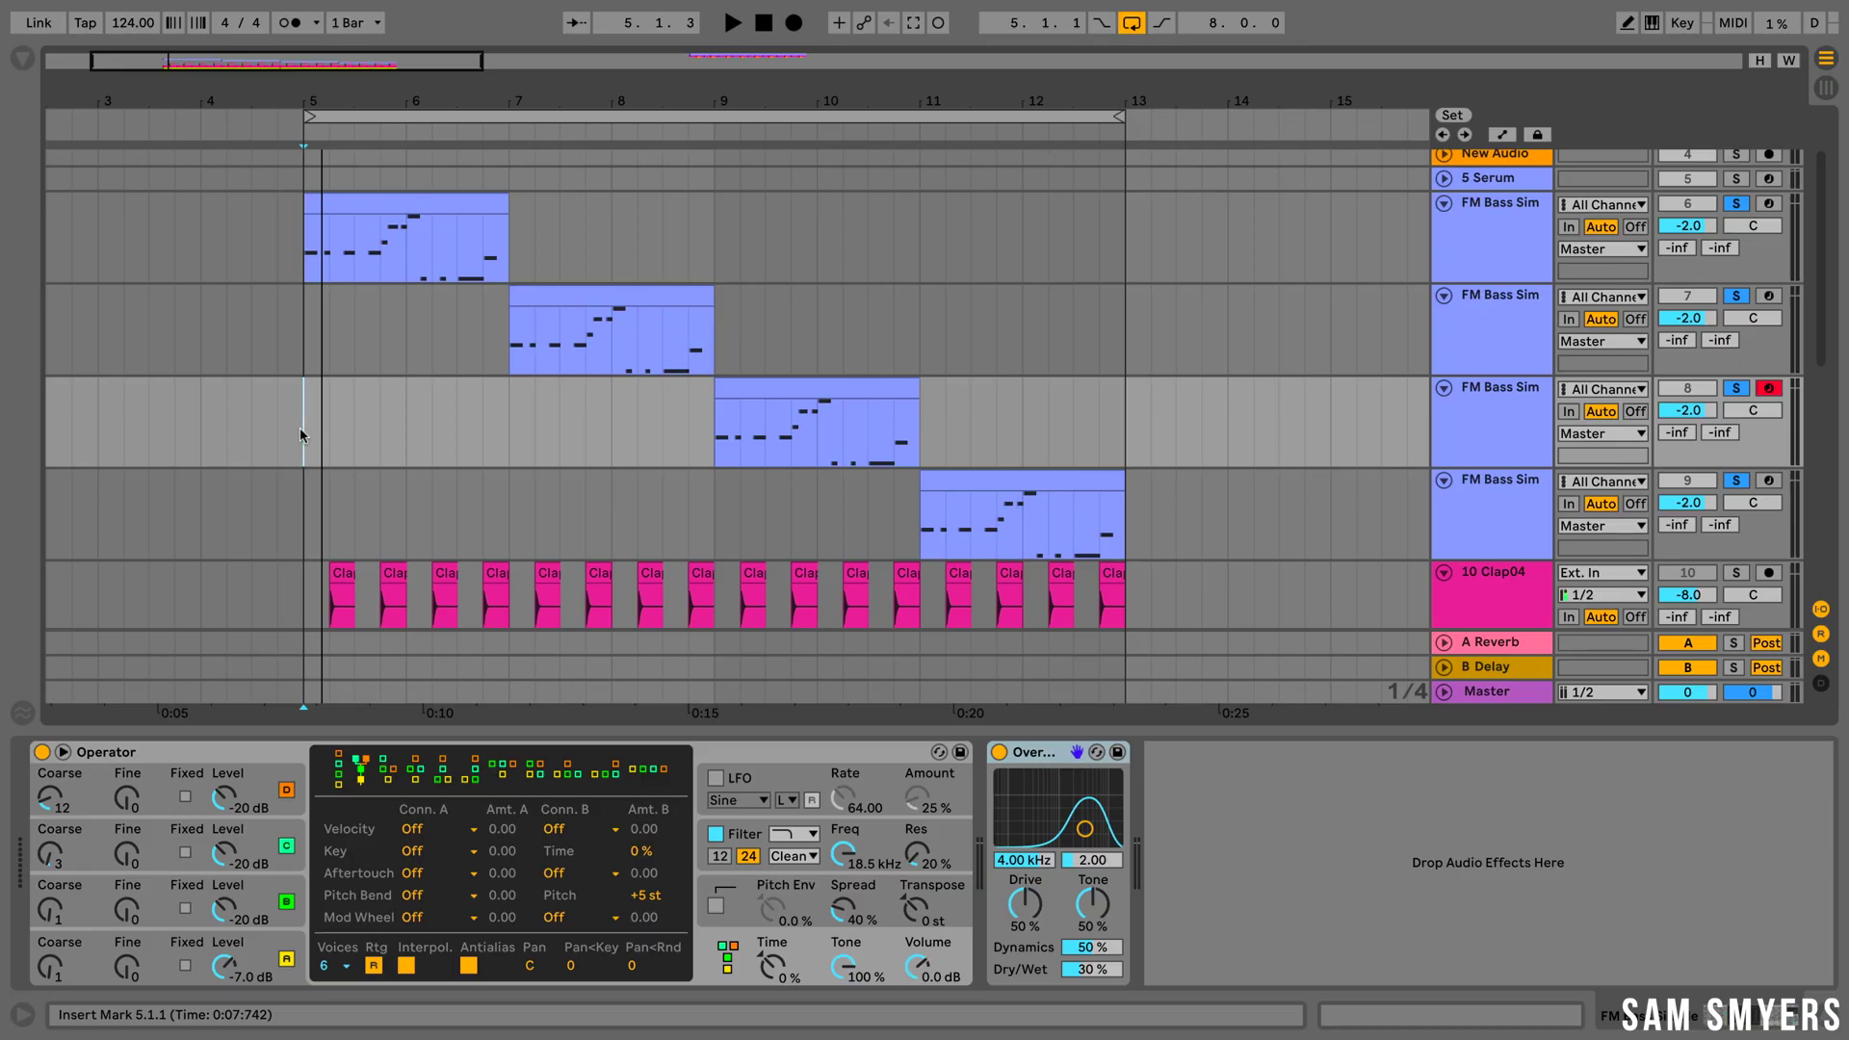
- Play back the four soloed FM Bass clips, unsolo the tracks and play them again with the drums
{"action": "key", "text": "space"}
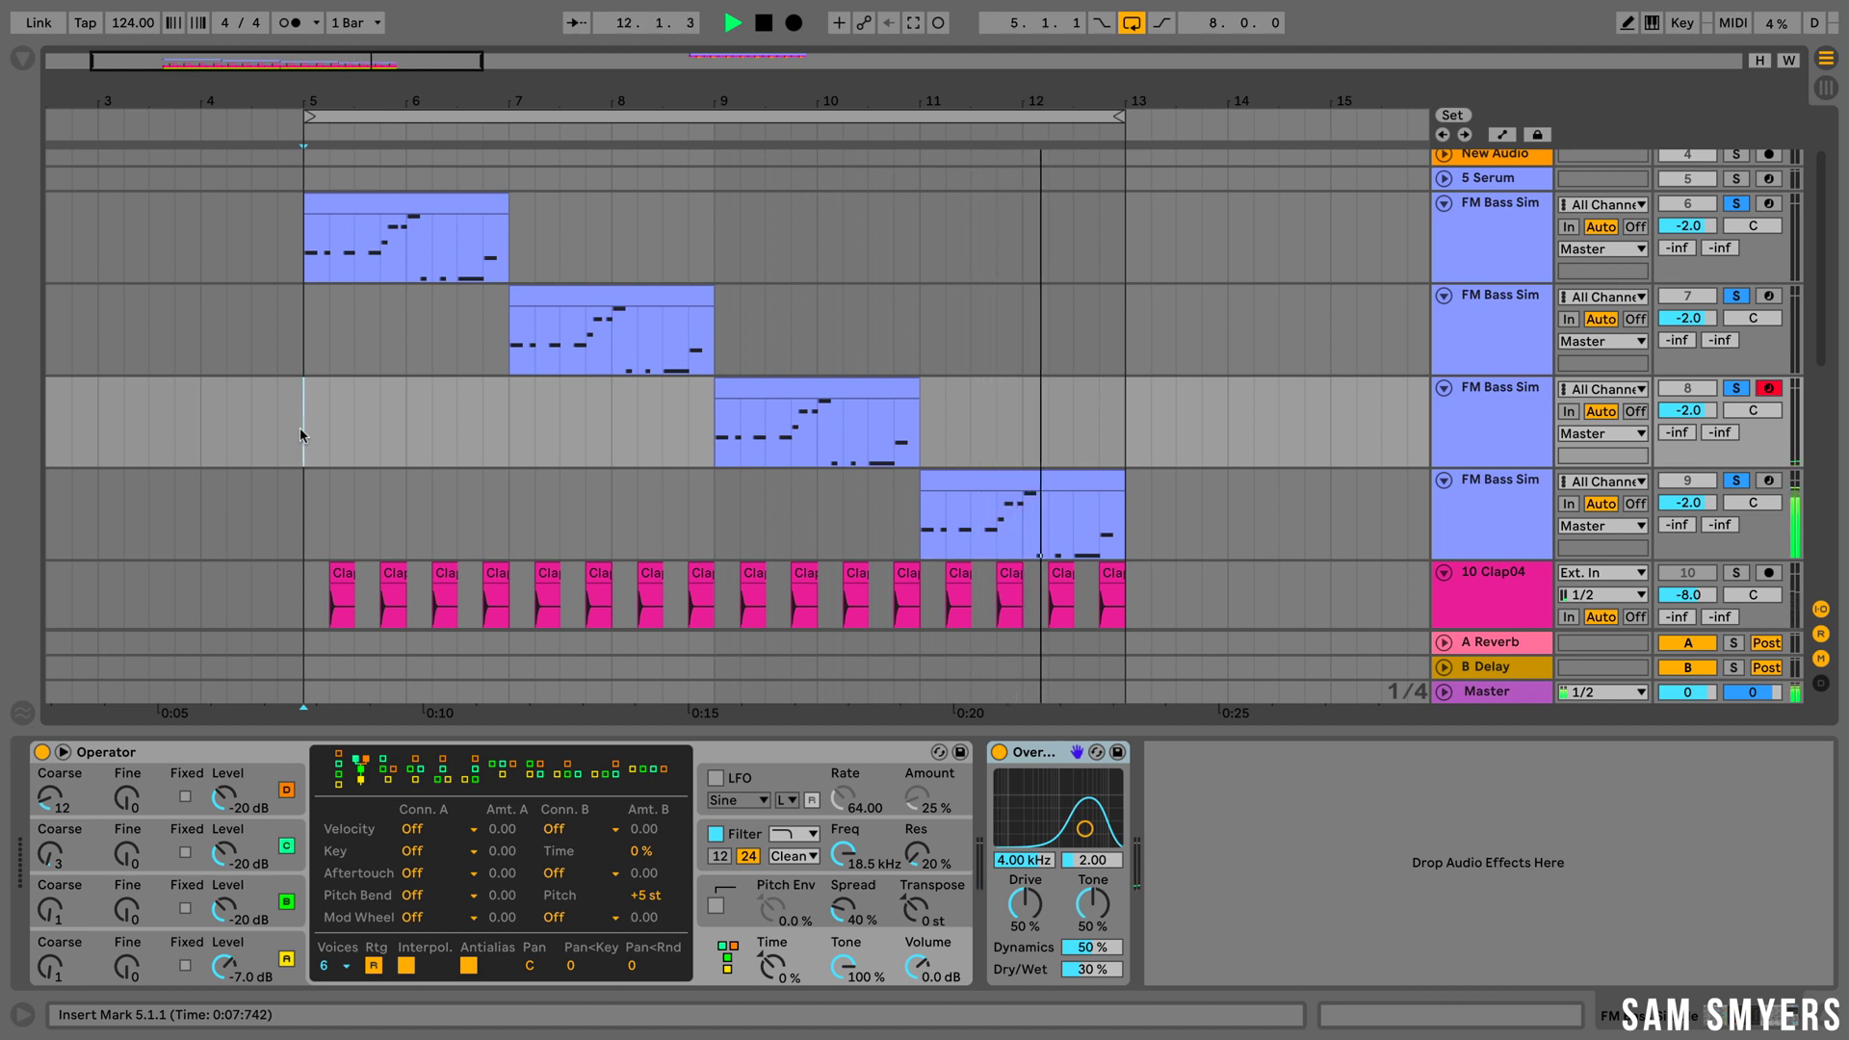
{"action": "key", "text": "space"}
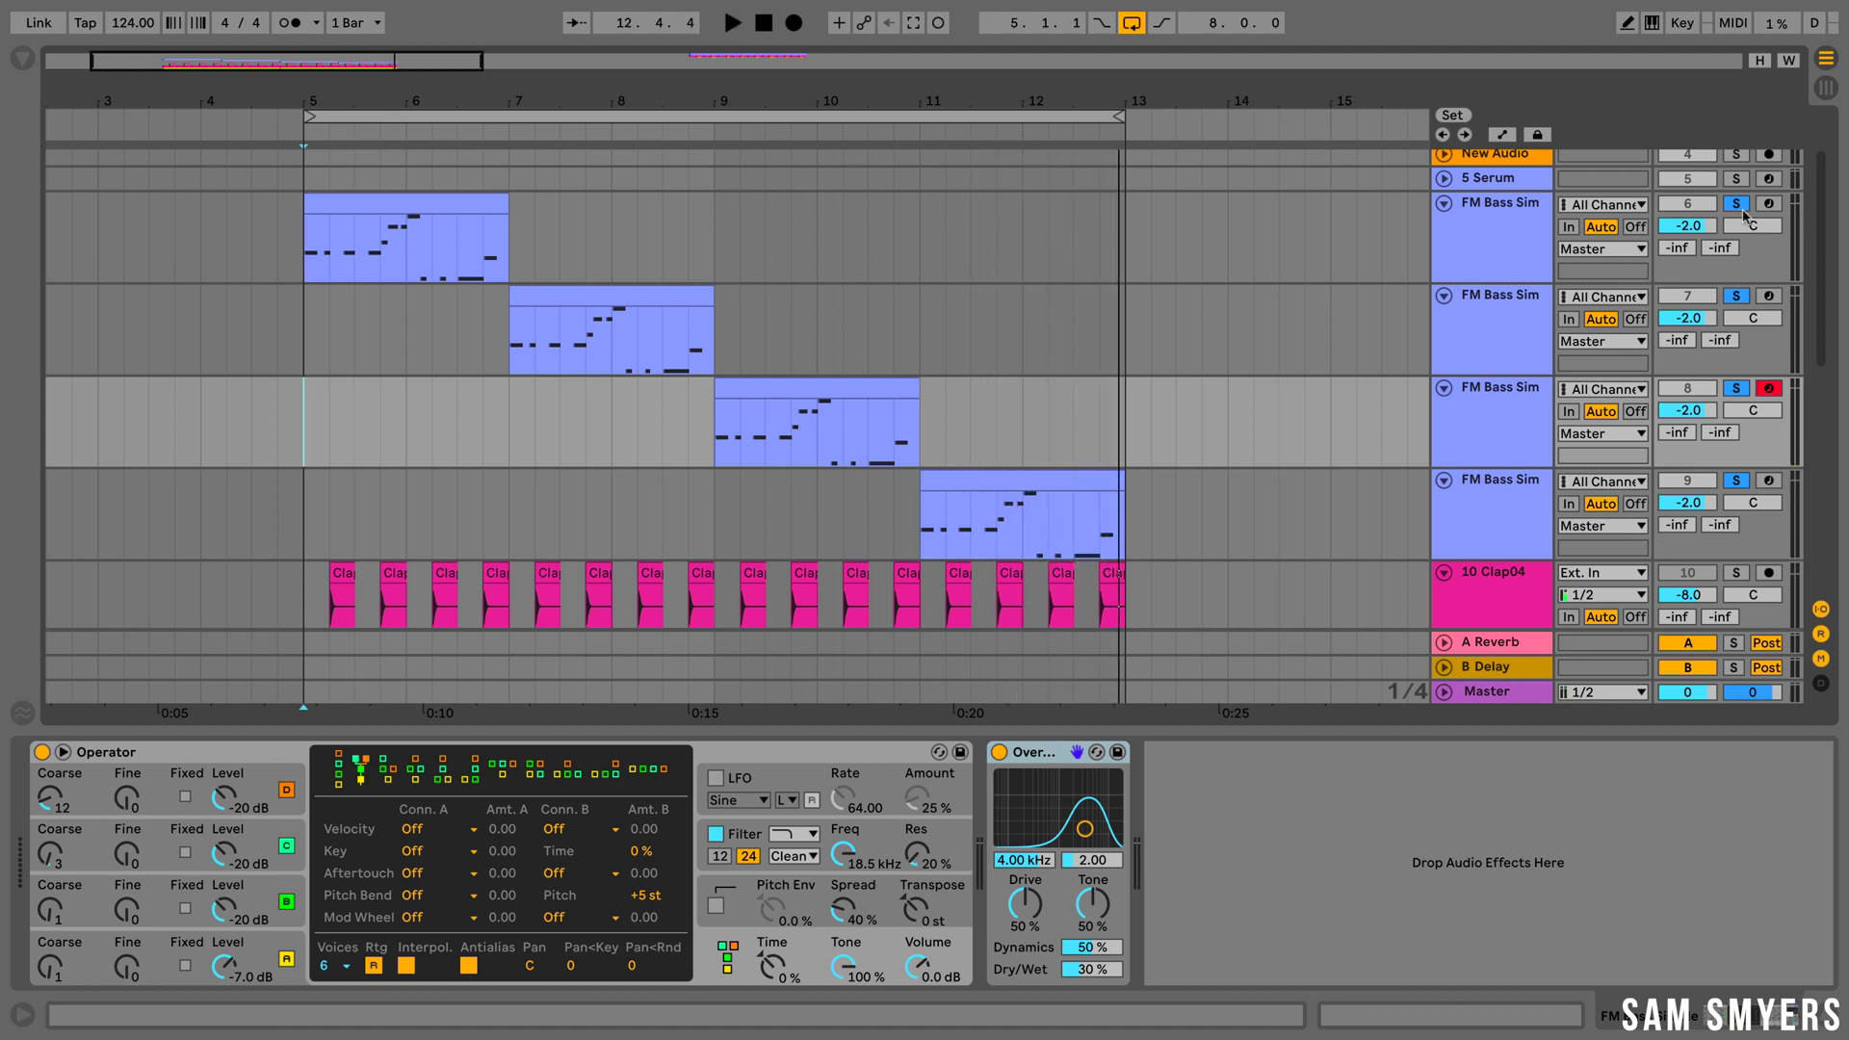
{"action": "left_click", "coordinate": [1743, 211]}
{"action": "key", "text": "space"}
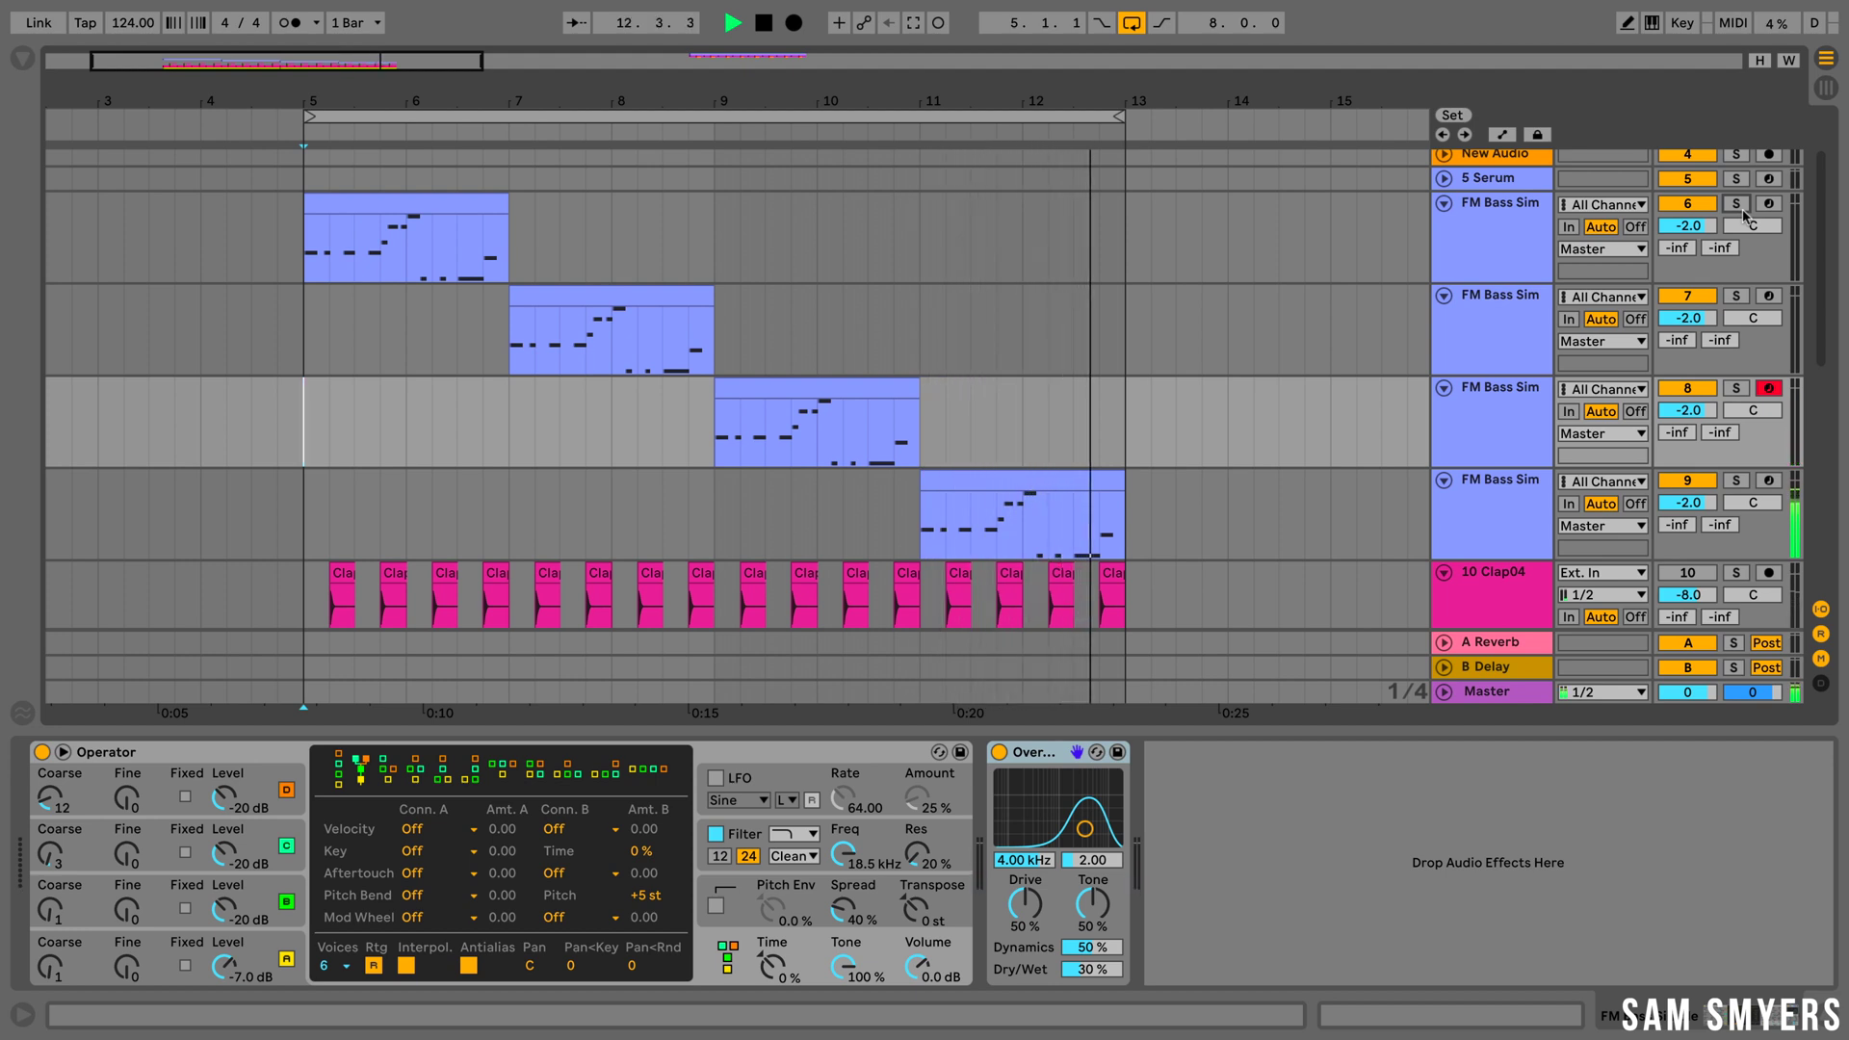
- Collapse the four FM Bass Sim tracks together and deactivate them
{"action": "left_click", "coordinate": [1464, 229]}
{"action": "key", "text": "space"}
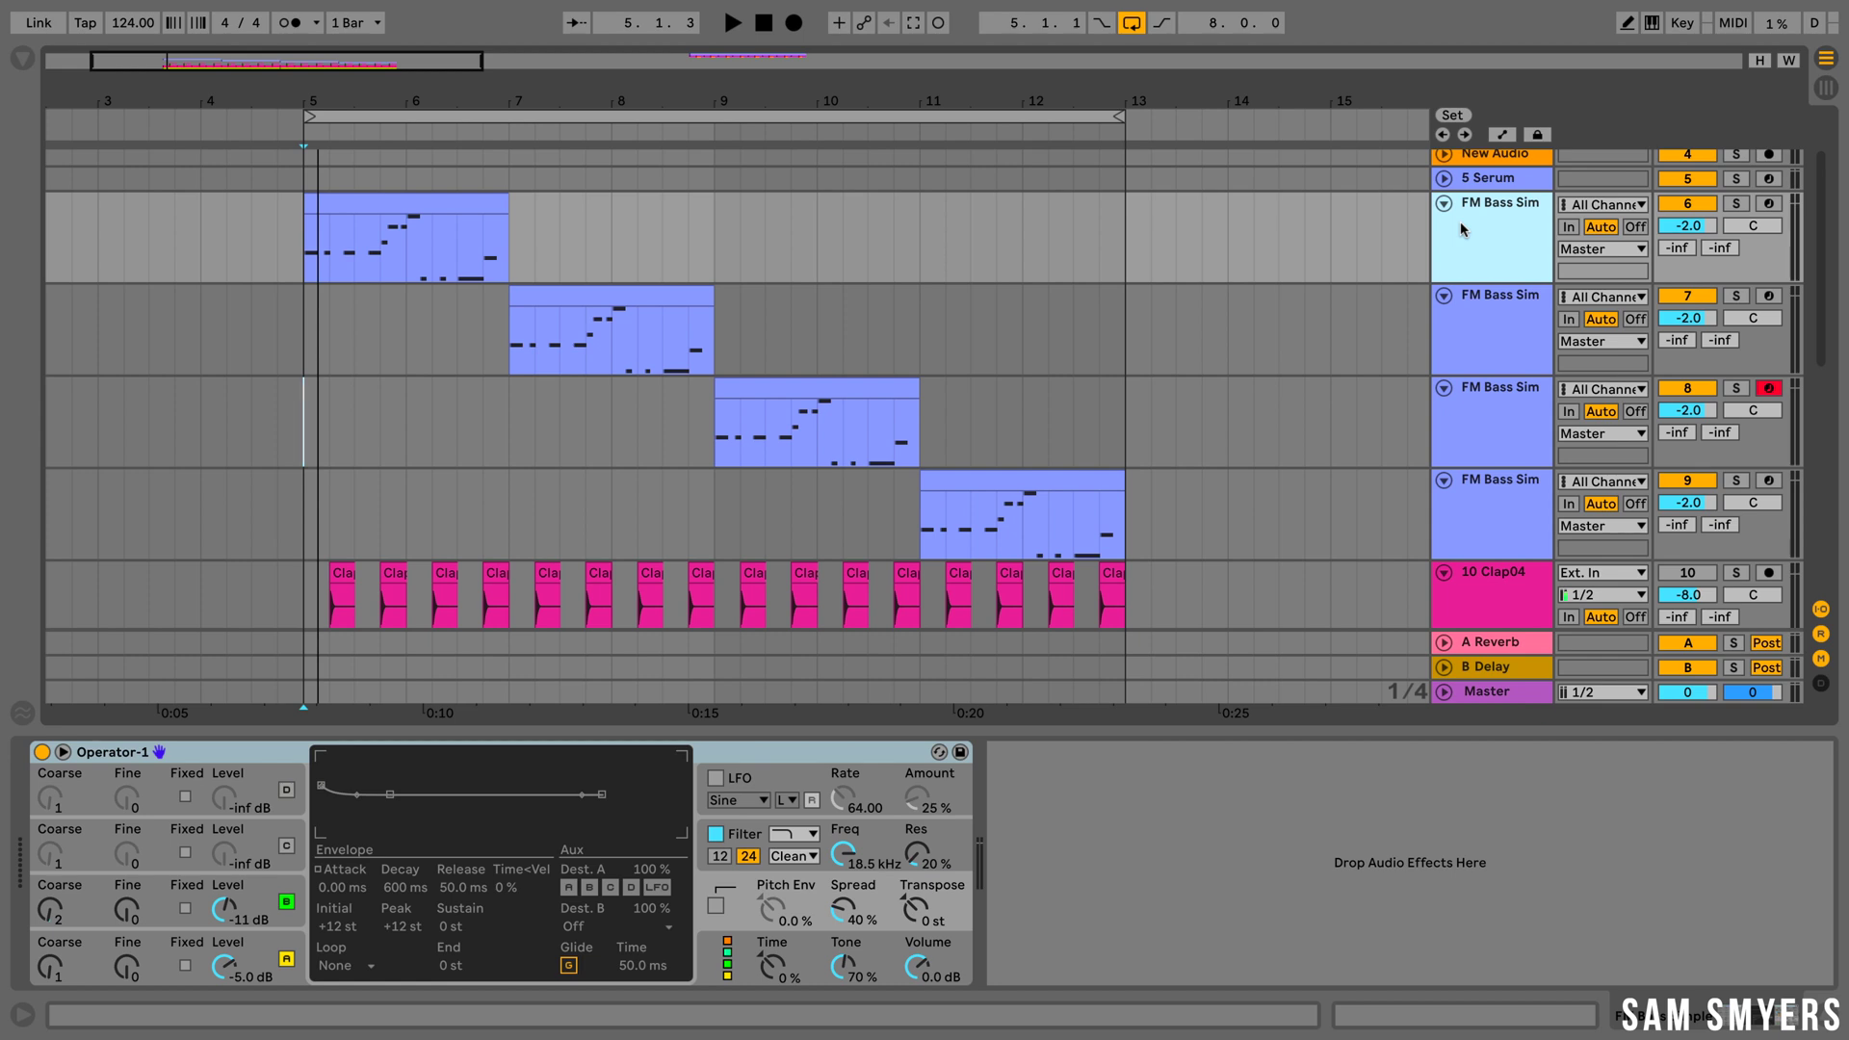
{"action": "right_click", "coordinate": [1461, 229]}
{"action": "key", "text": "Escape"}
{"action": "left_click", "coordinate": [1479, 502]}
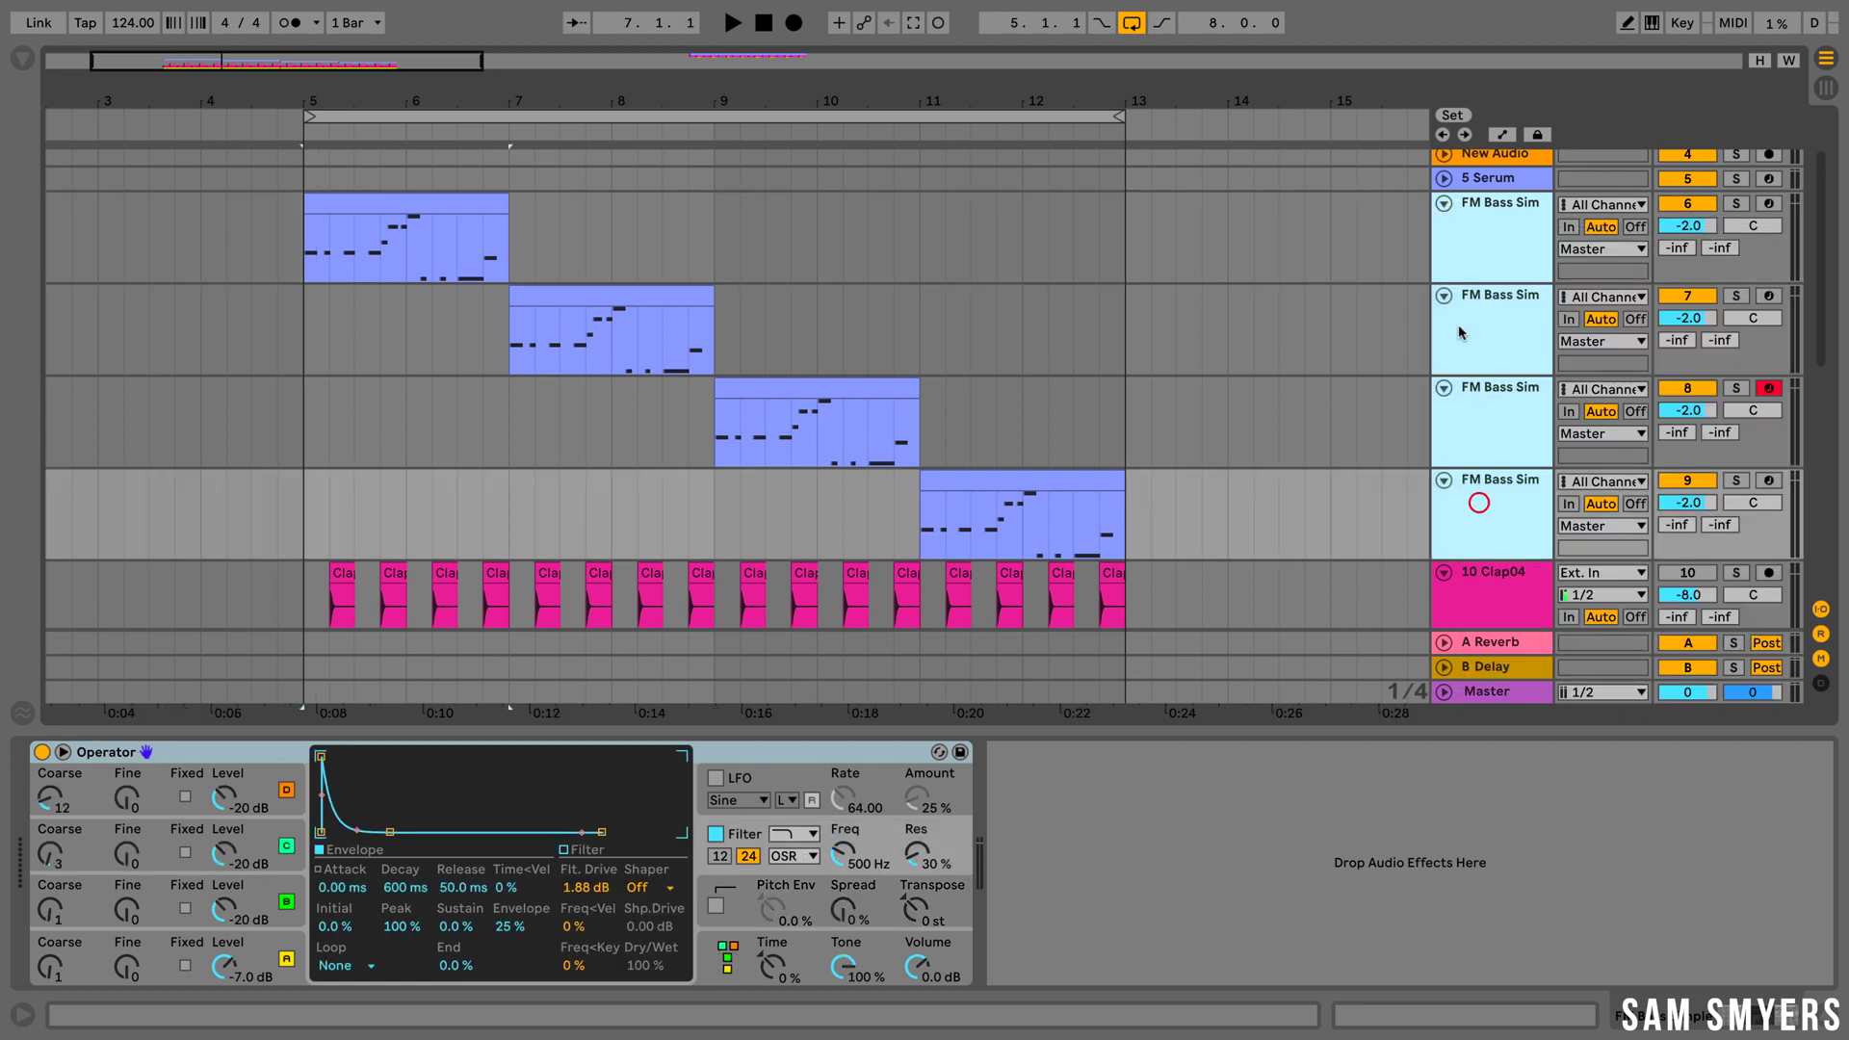
{"action": "left_click", "coordinate": [1445, 204], "text": "alt"}
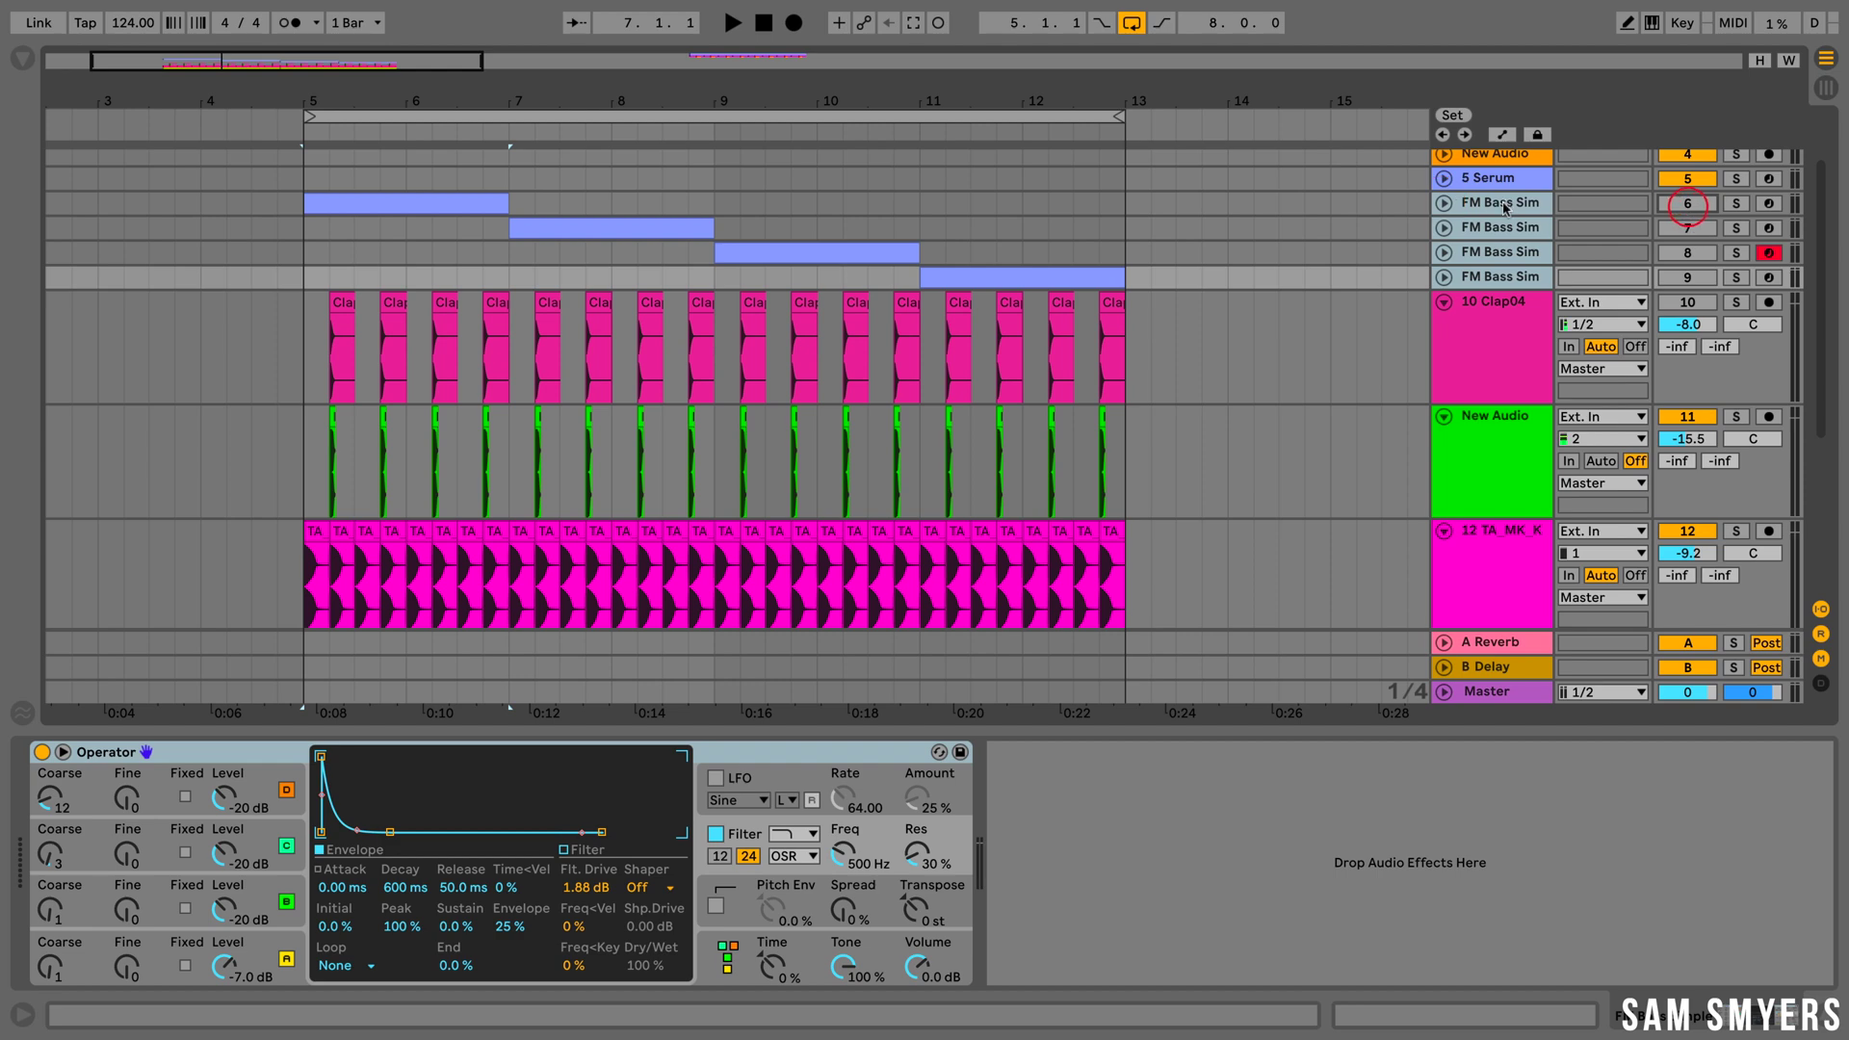
{"action": "left_click", "coordinate": [1506, 204]}
- Insert a MIDI track directly below the orange New Audio track
{"action": "left_click", "coordinate": [1492, 158]}
{"action": "right_click", "coordinate": [1492, 162]}
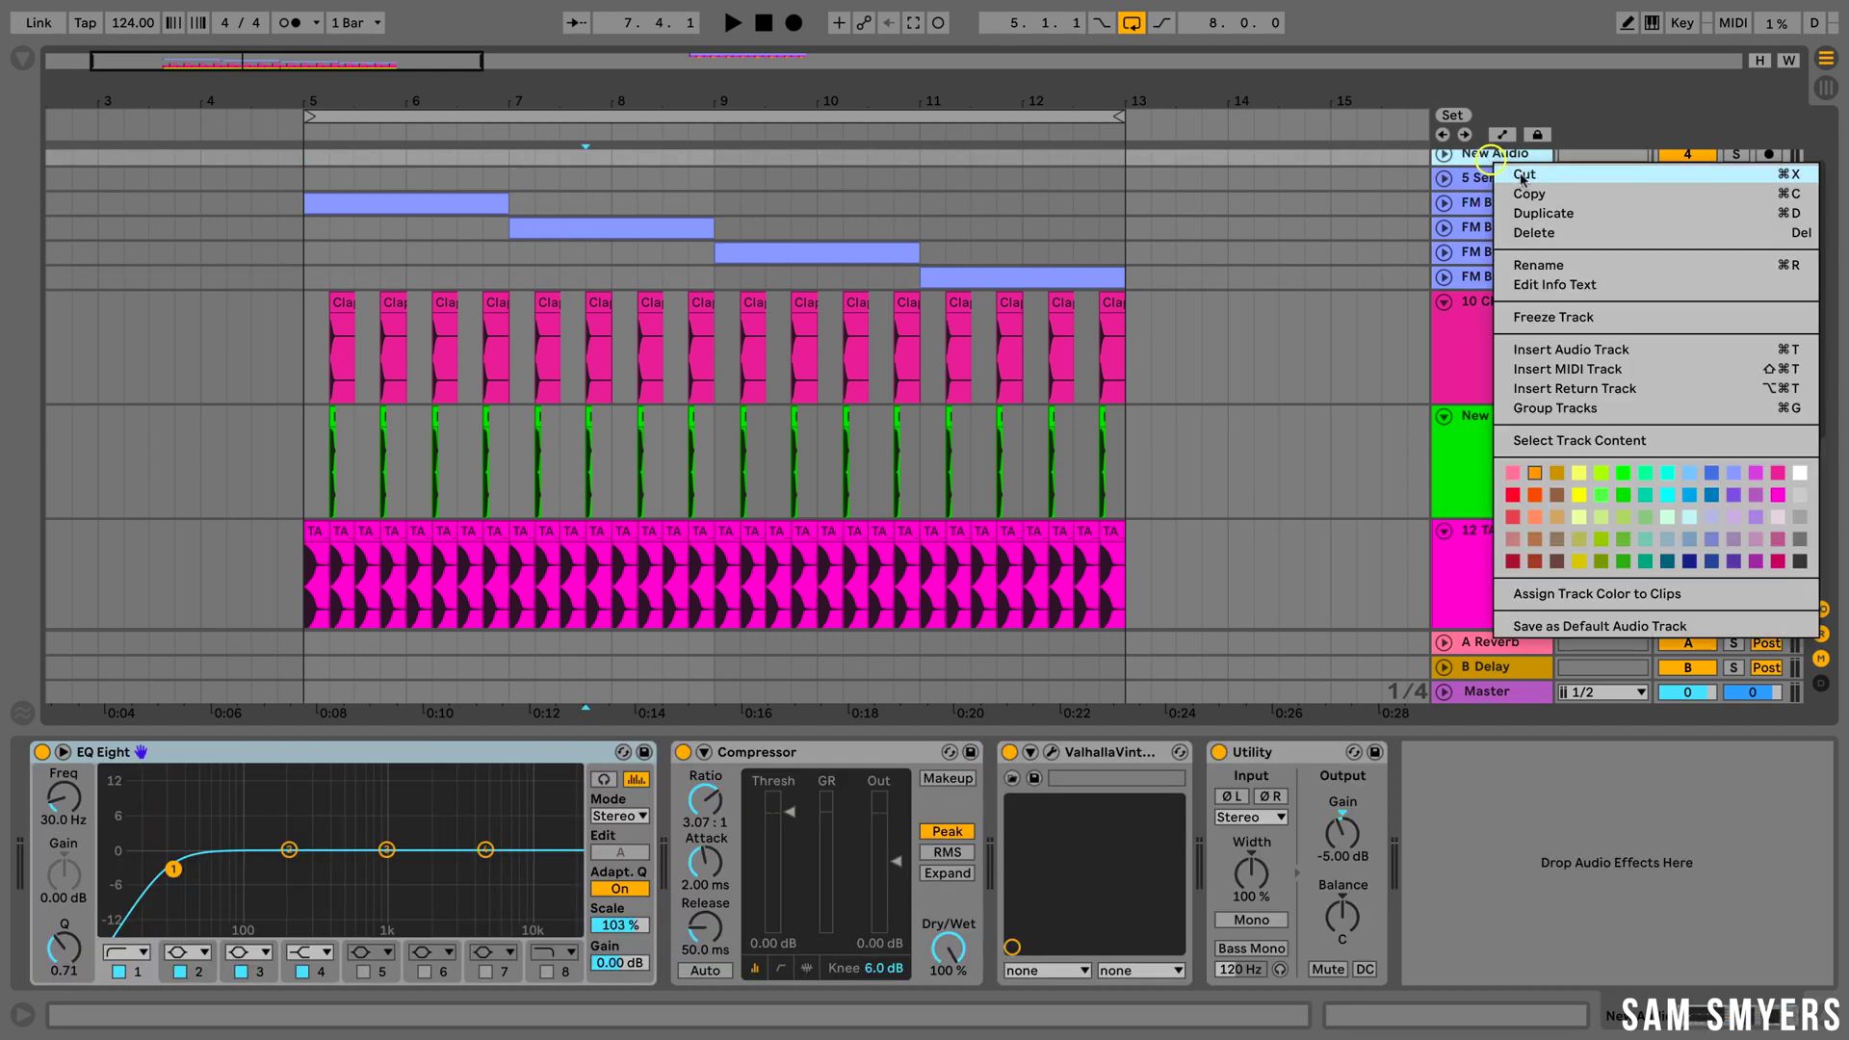
{"action": "left_click", "coordinate": [1609, 367]}
{"action": "left_click", "coordinate": [1471, 205]}
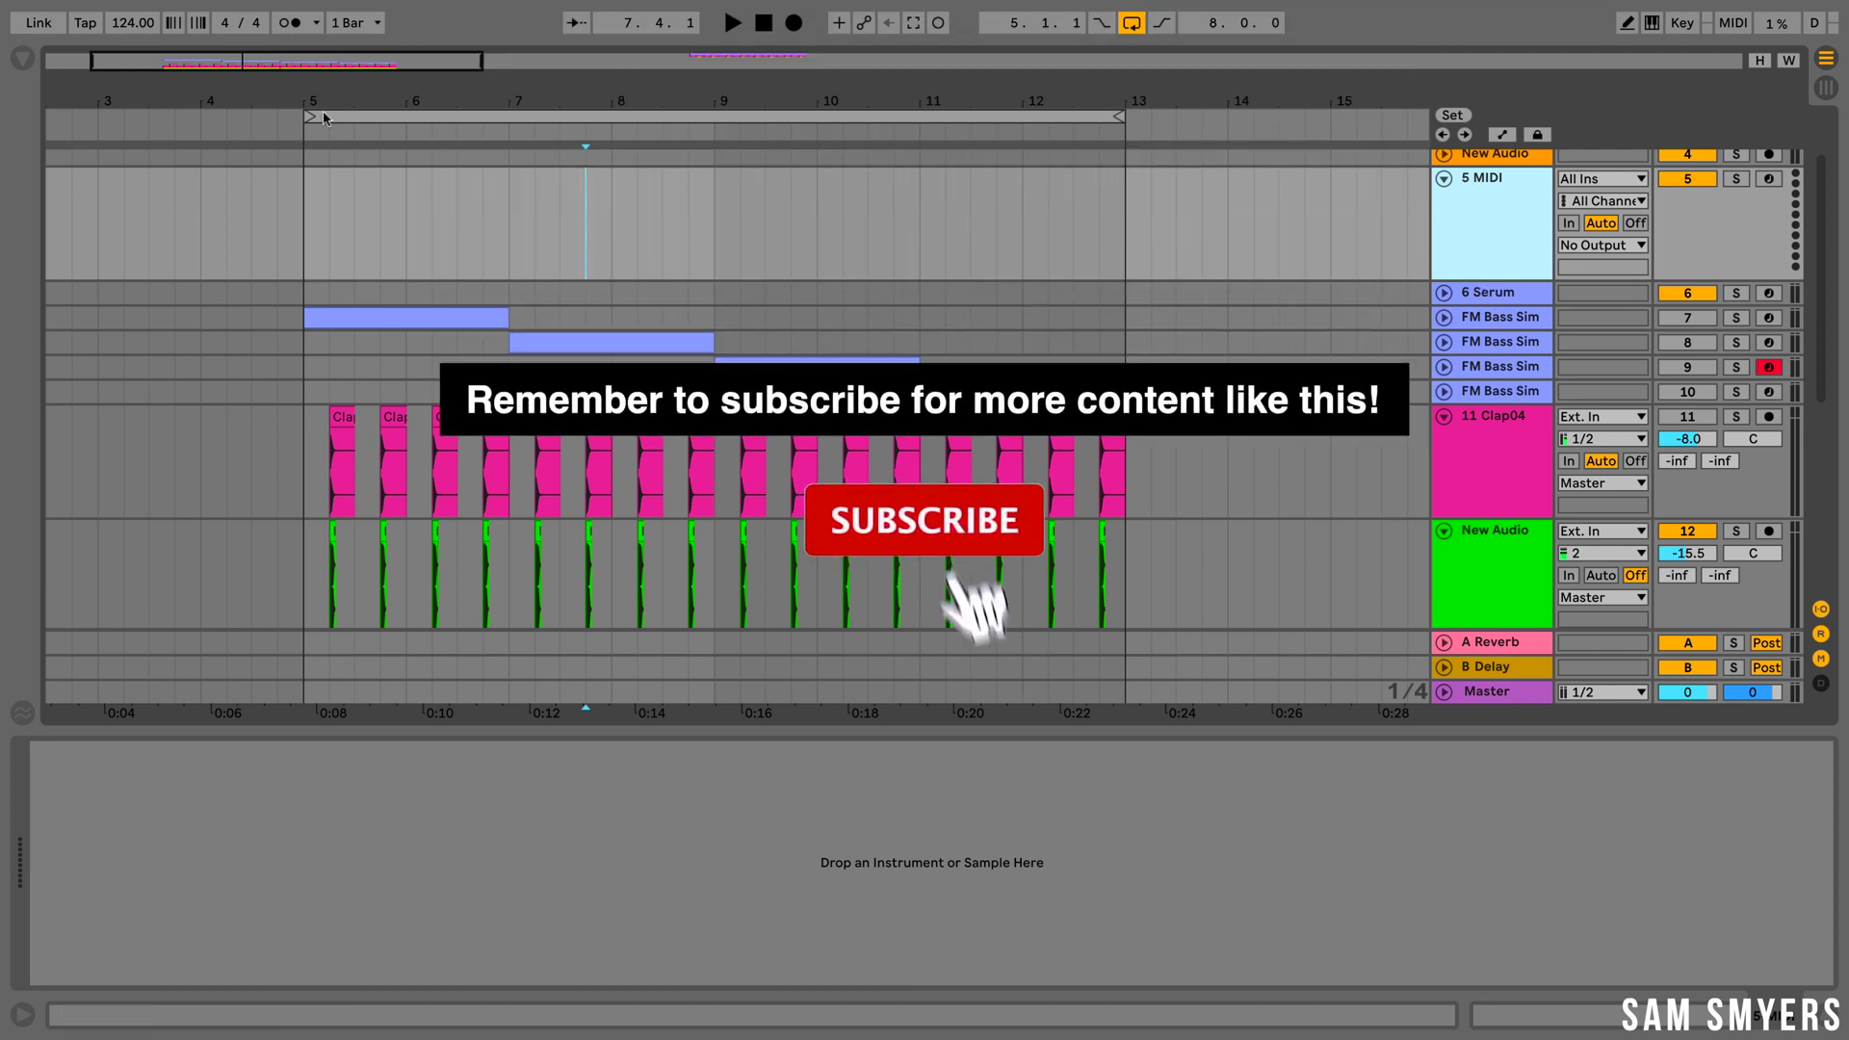
- Find the Operator instrument in the browser, load it onto the empty MIDI track and hide the browser
{"action": "left_click", "coordinate": [22, 58]}
{"action": "left_click", "coordinate": [100, 389]}
{"action": "left_click", "coordinate": [155, 60]}
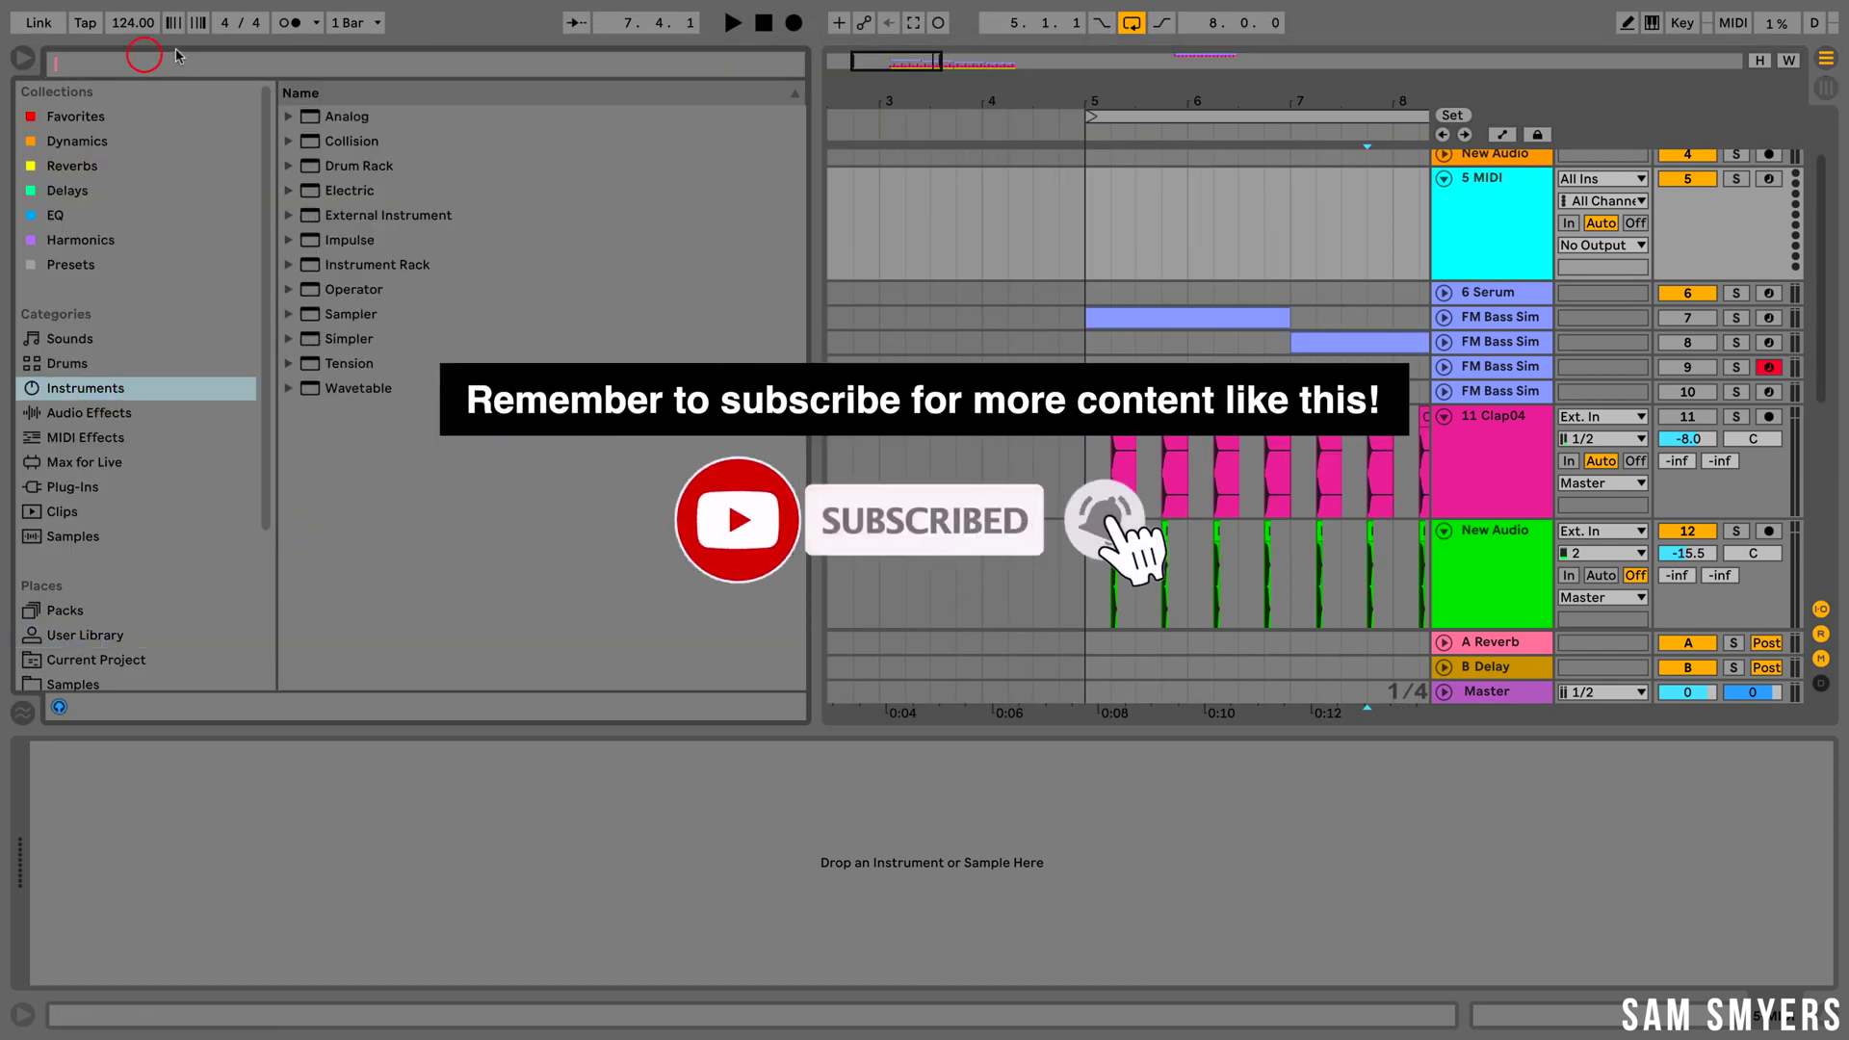
{"action": "type", "text": "operat"}
{"action": "left_click_drag", "start_coordinate": [346, 215], "coordinate": [569, 868]}
{"action": "key", "text": "ctrl+alt+b"}
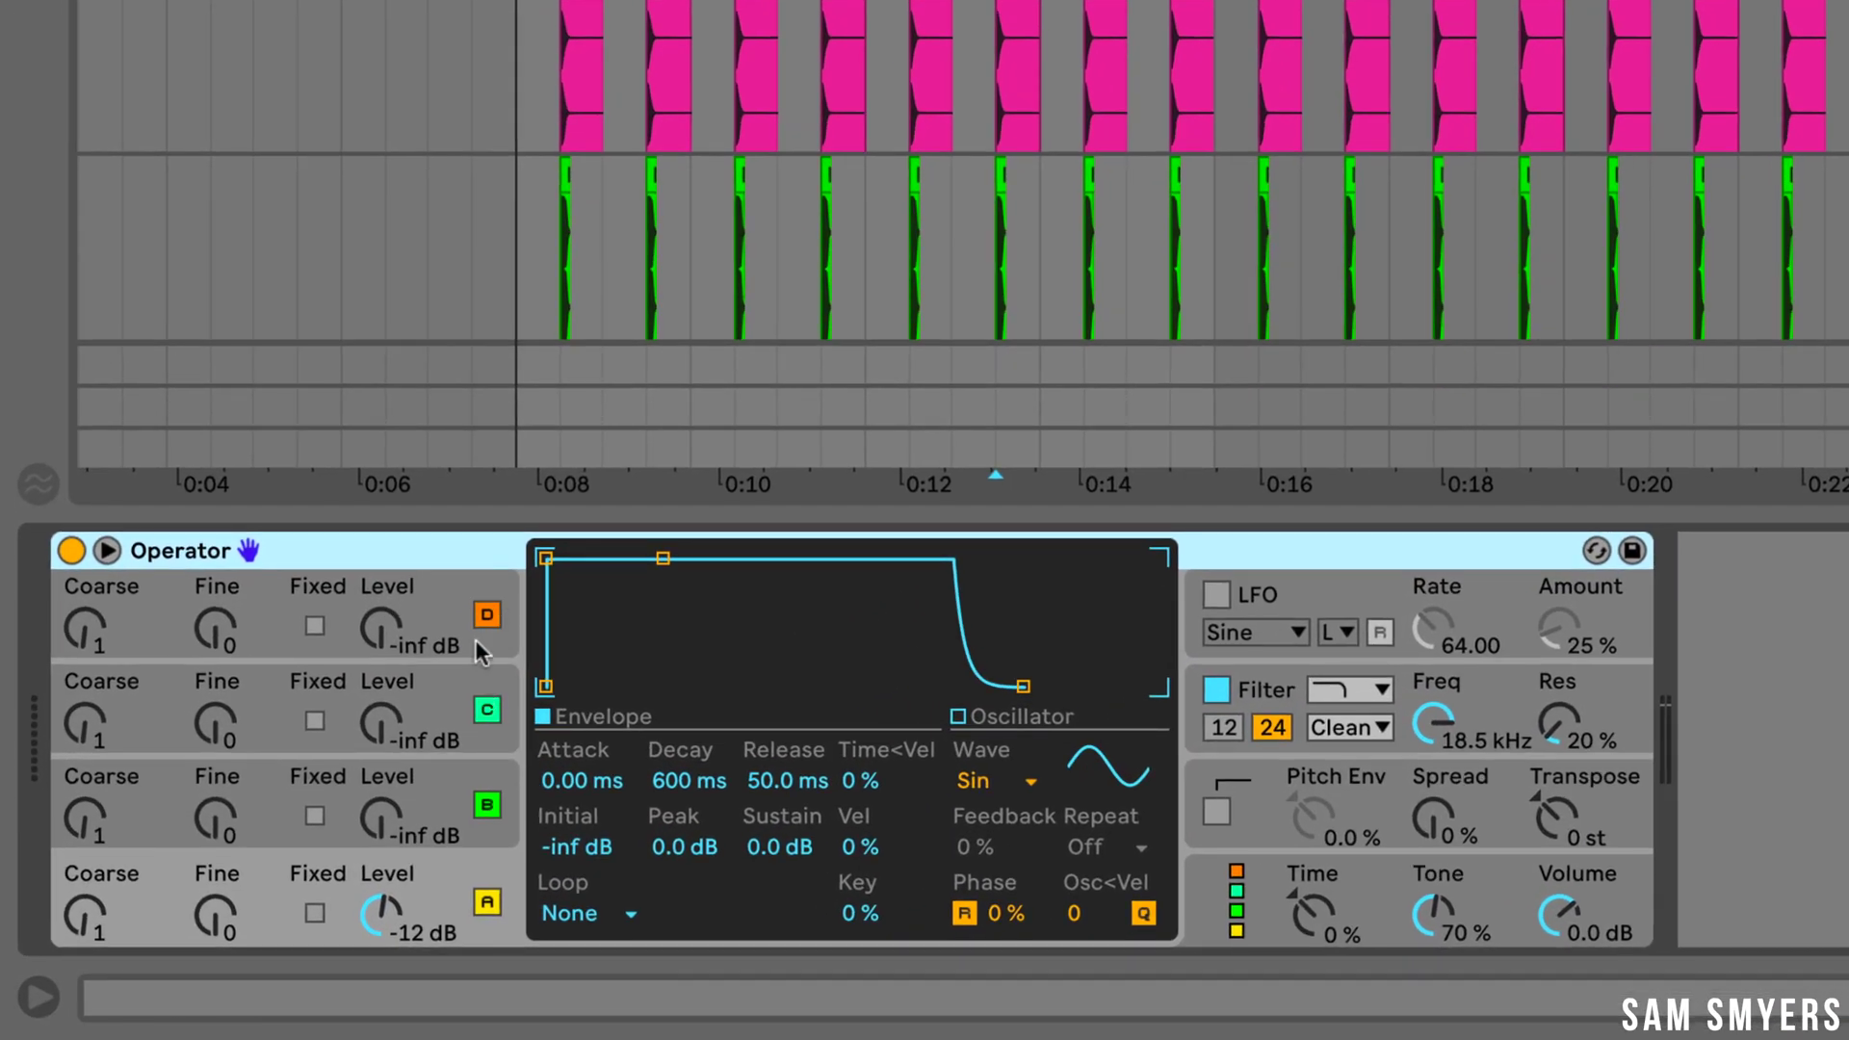
- Switch off Operator's oscillators C and D and inspect the algorithm routing between oscillators B and A
{"action": "left_click", "coordinate": [487, 712]}
{"action": "left_click", "coordinate": [486, 615]}
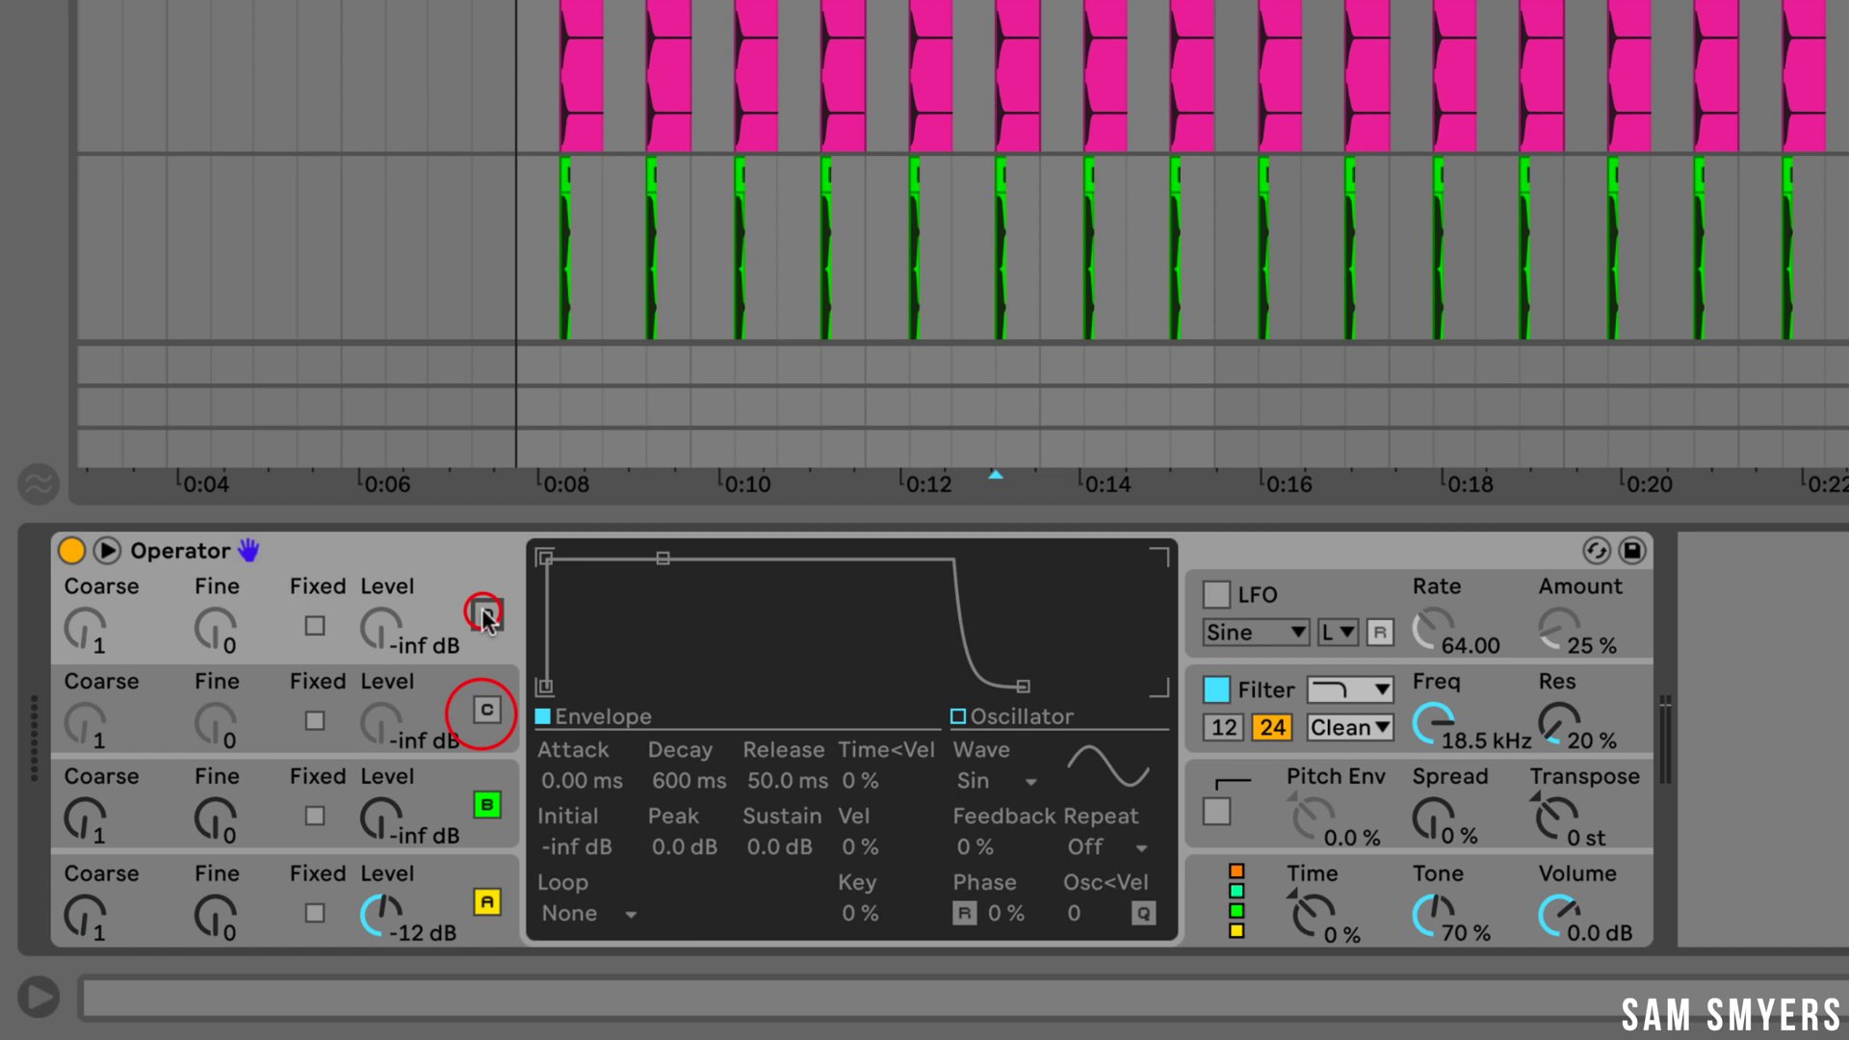
{"action": "left_click", "coordinate": [1260, 884]}
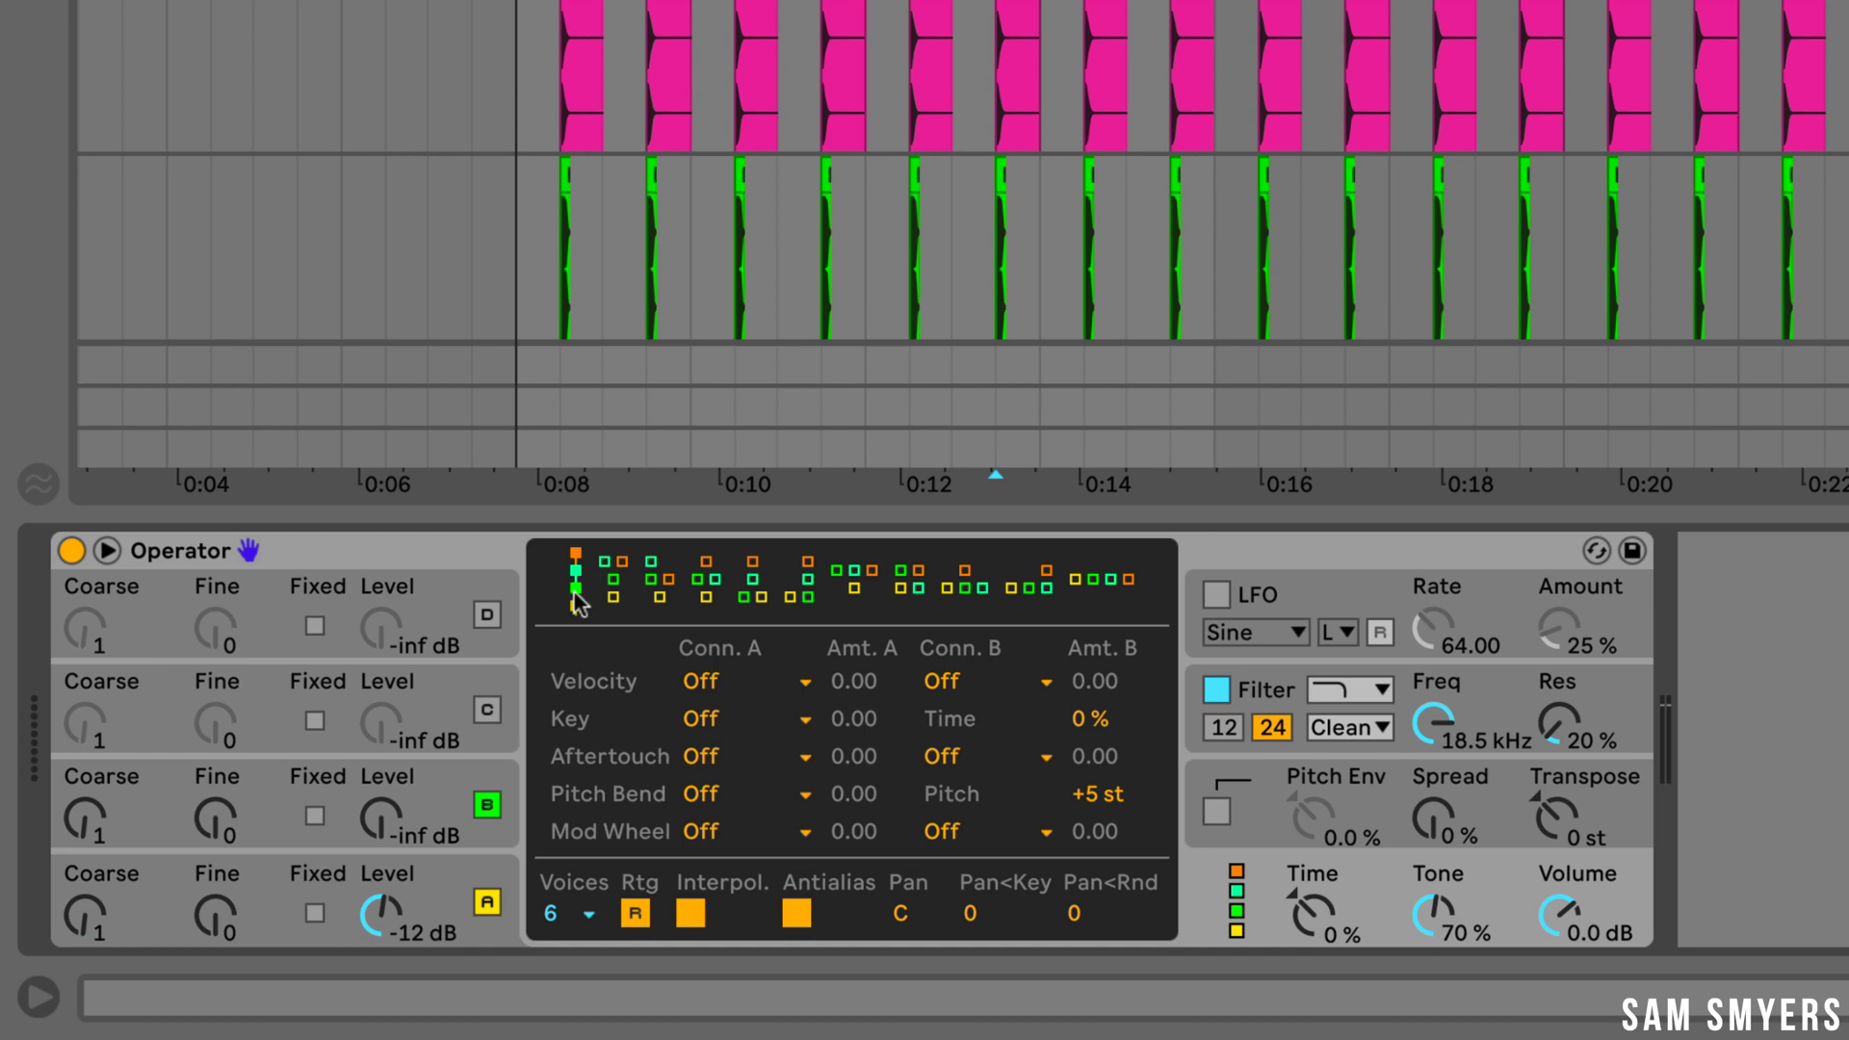
{"action": "left_click", "coordinate": [455, 817]}
{"action": "left_click", "coordinate": [443, 871]}
{"action": "left_click", "coordinate": [1289, 872]}
- Set oscillator A's level to -5 dB in Operator
{"action": "left_click", "coordinate": [349, 884]}
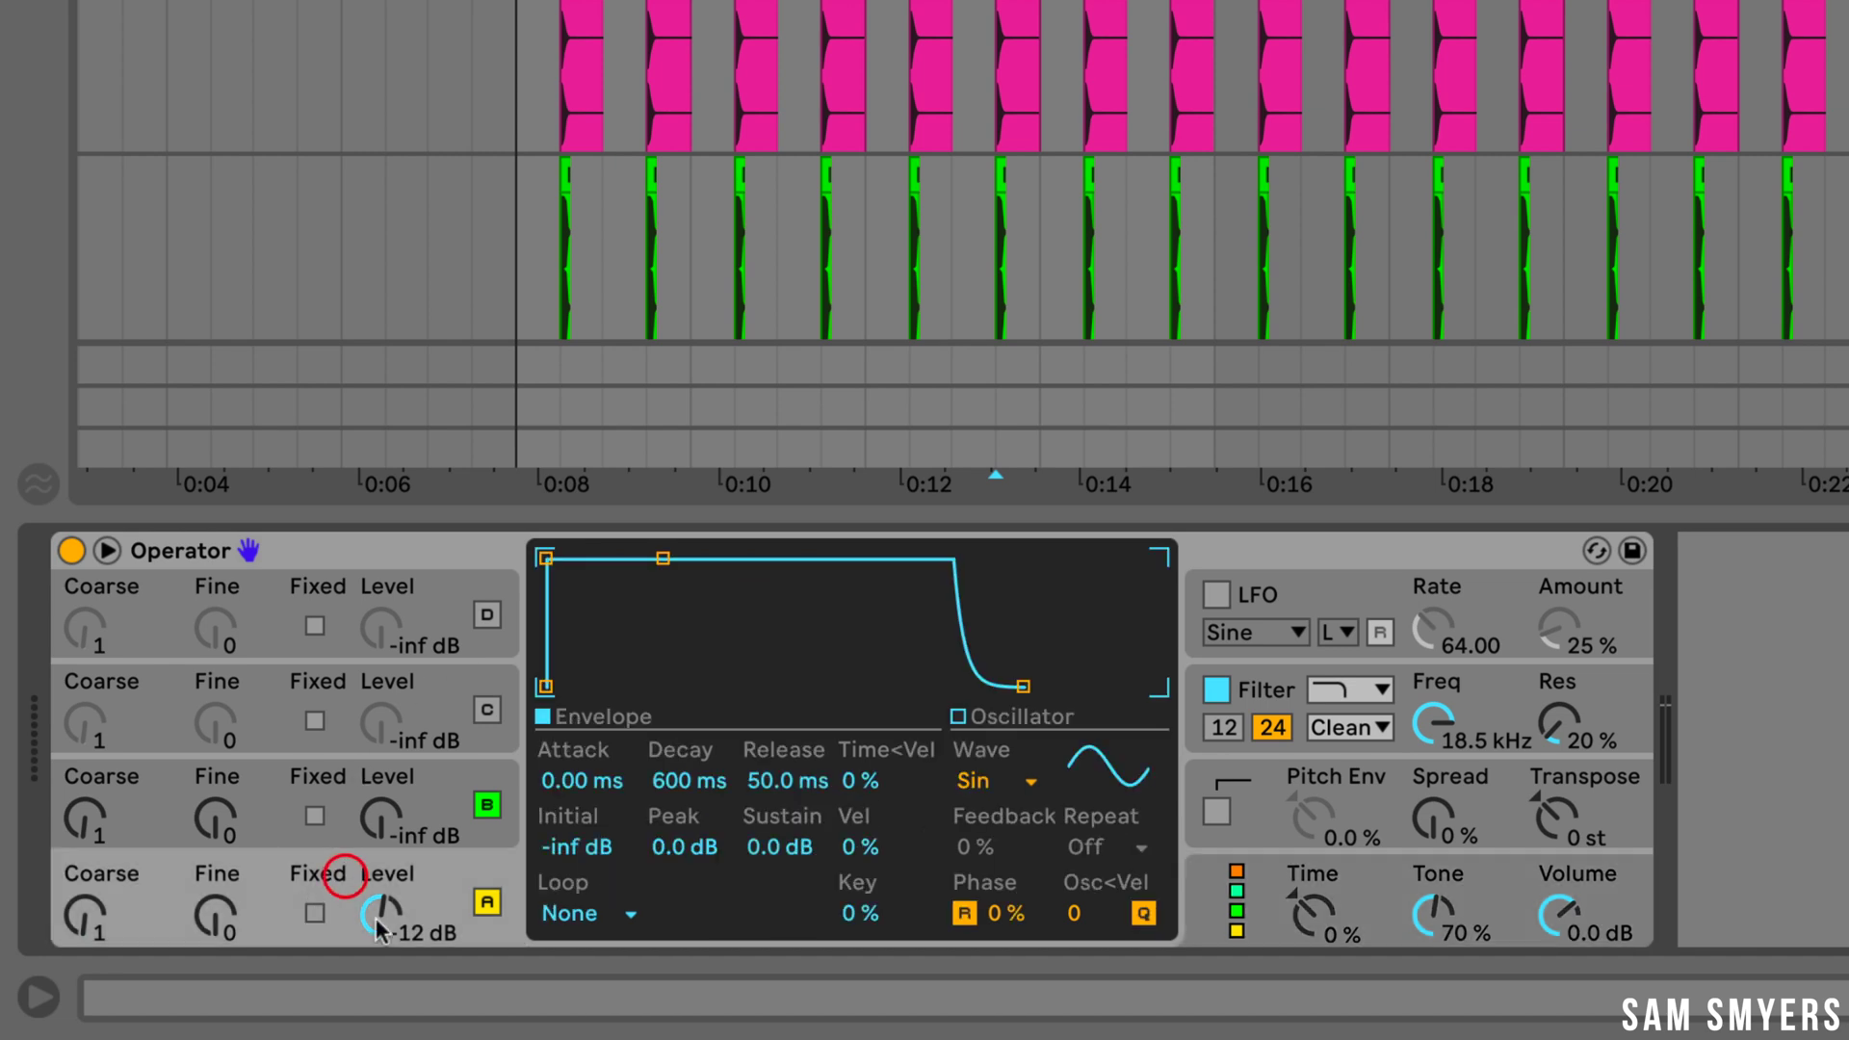
{"action": "left_click", "coordinate": [376, 920]}
{"action": "type", "text": "-"}
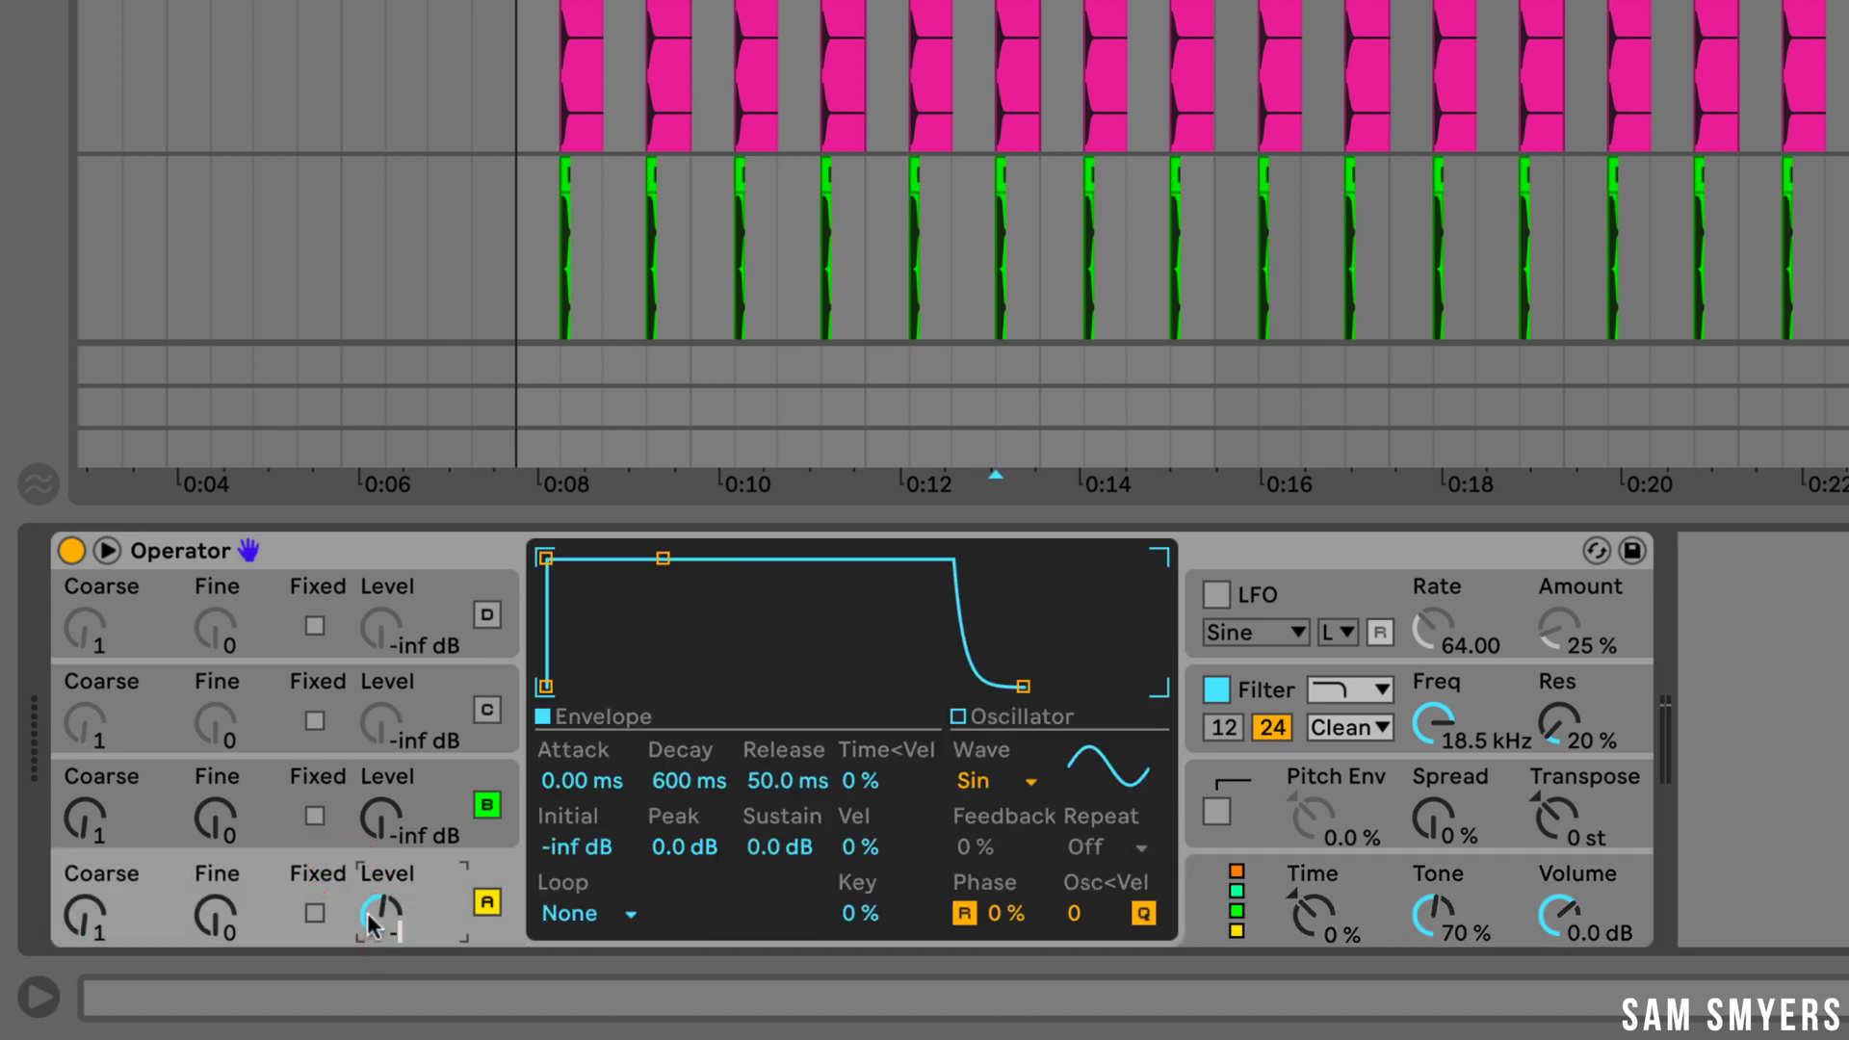
{"action": "type", "text": "5"}
{"action": "key", "text": "Return"}
- Set oscillator A's envelope to 1 ms attack and -10 dB sustain, and play the bass from bar 5
{"action": "left_click", "coordinate": [570, 788]}
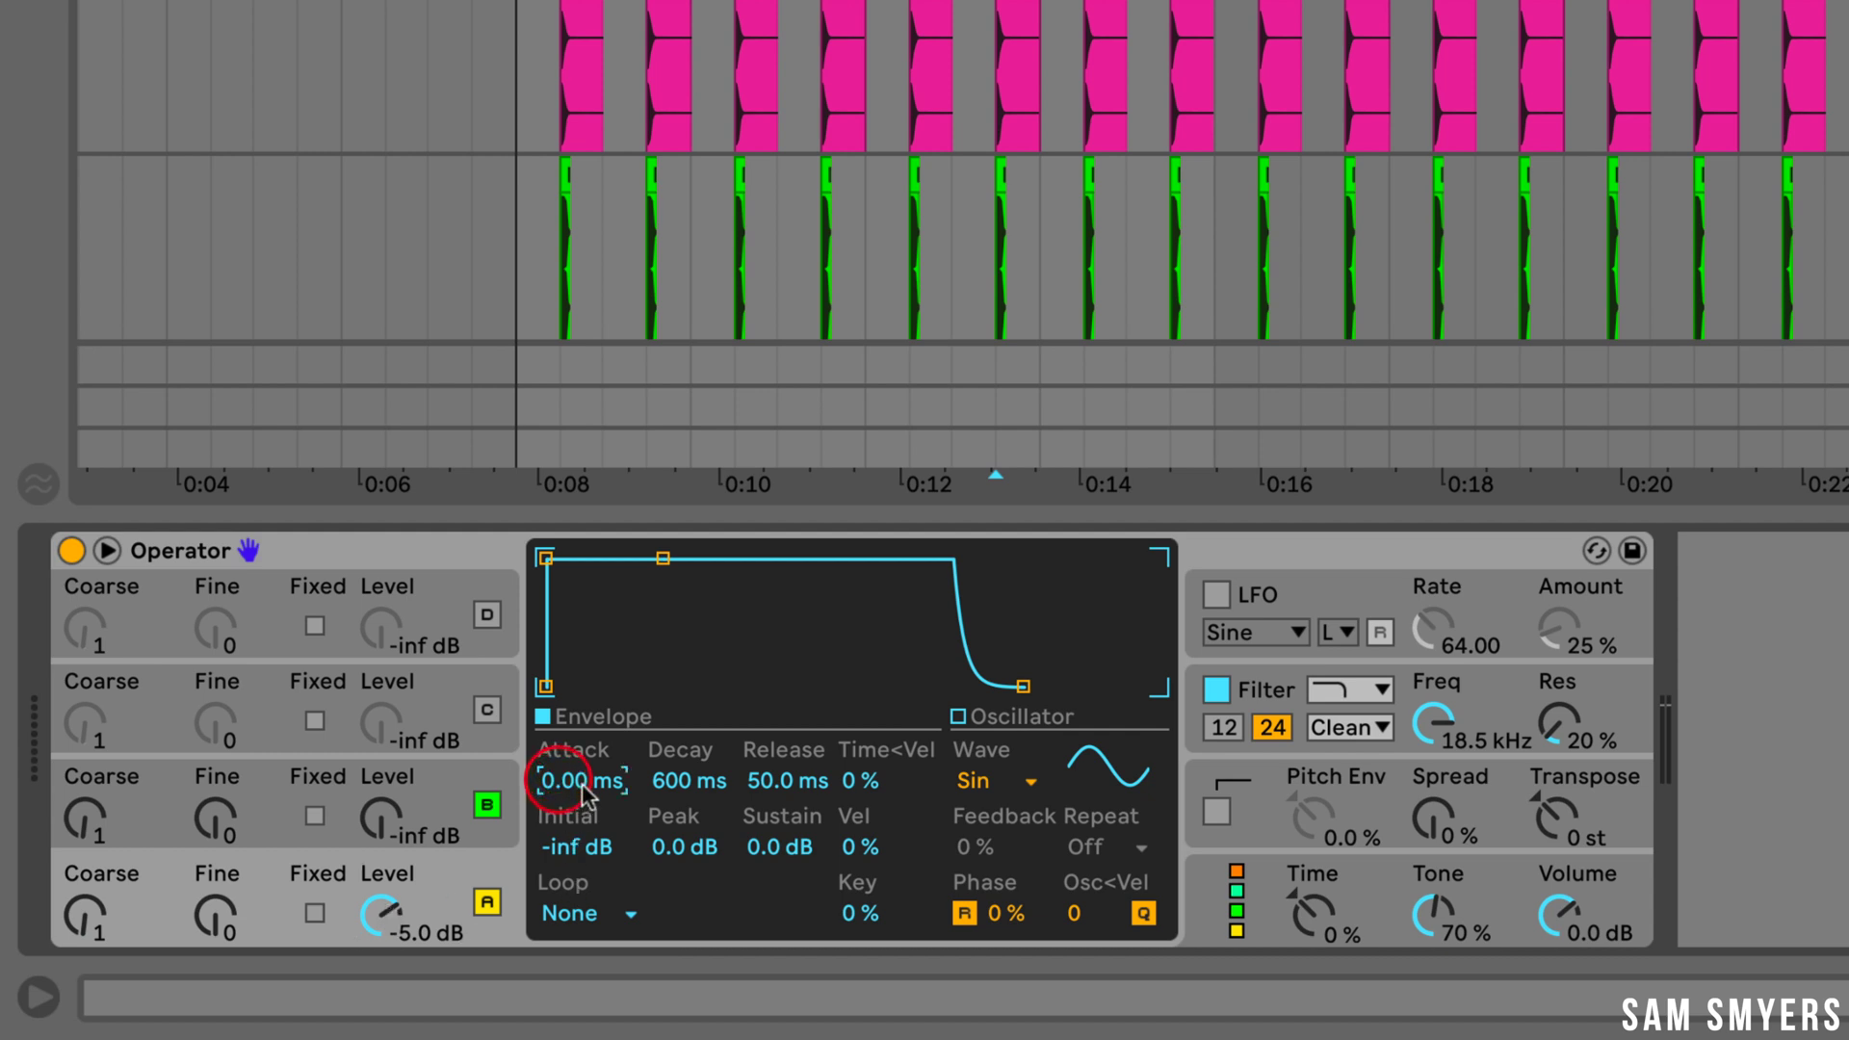
{"action": "type", "text": "1"}
{"action": "key", "text": "Return"}
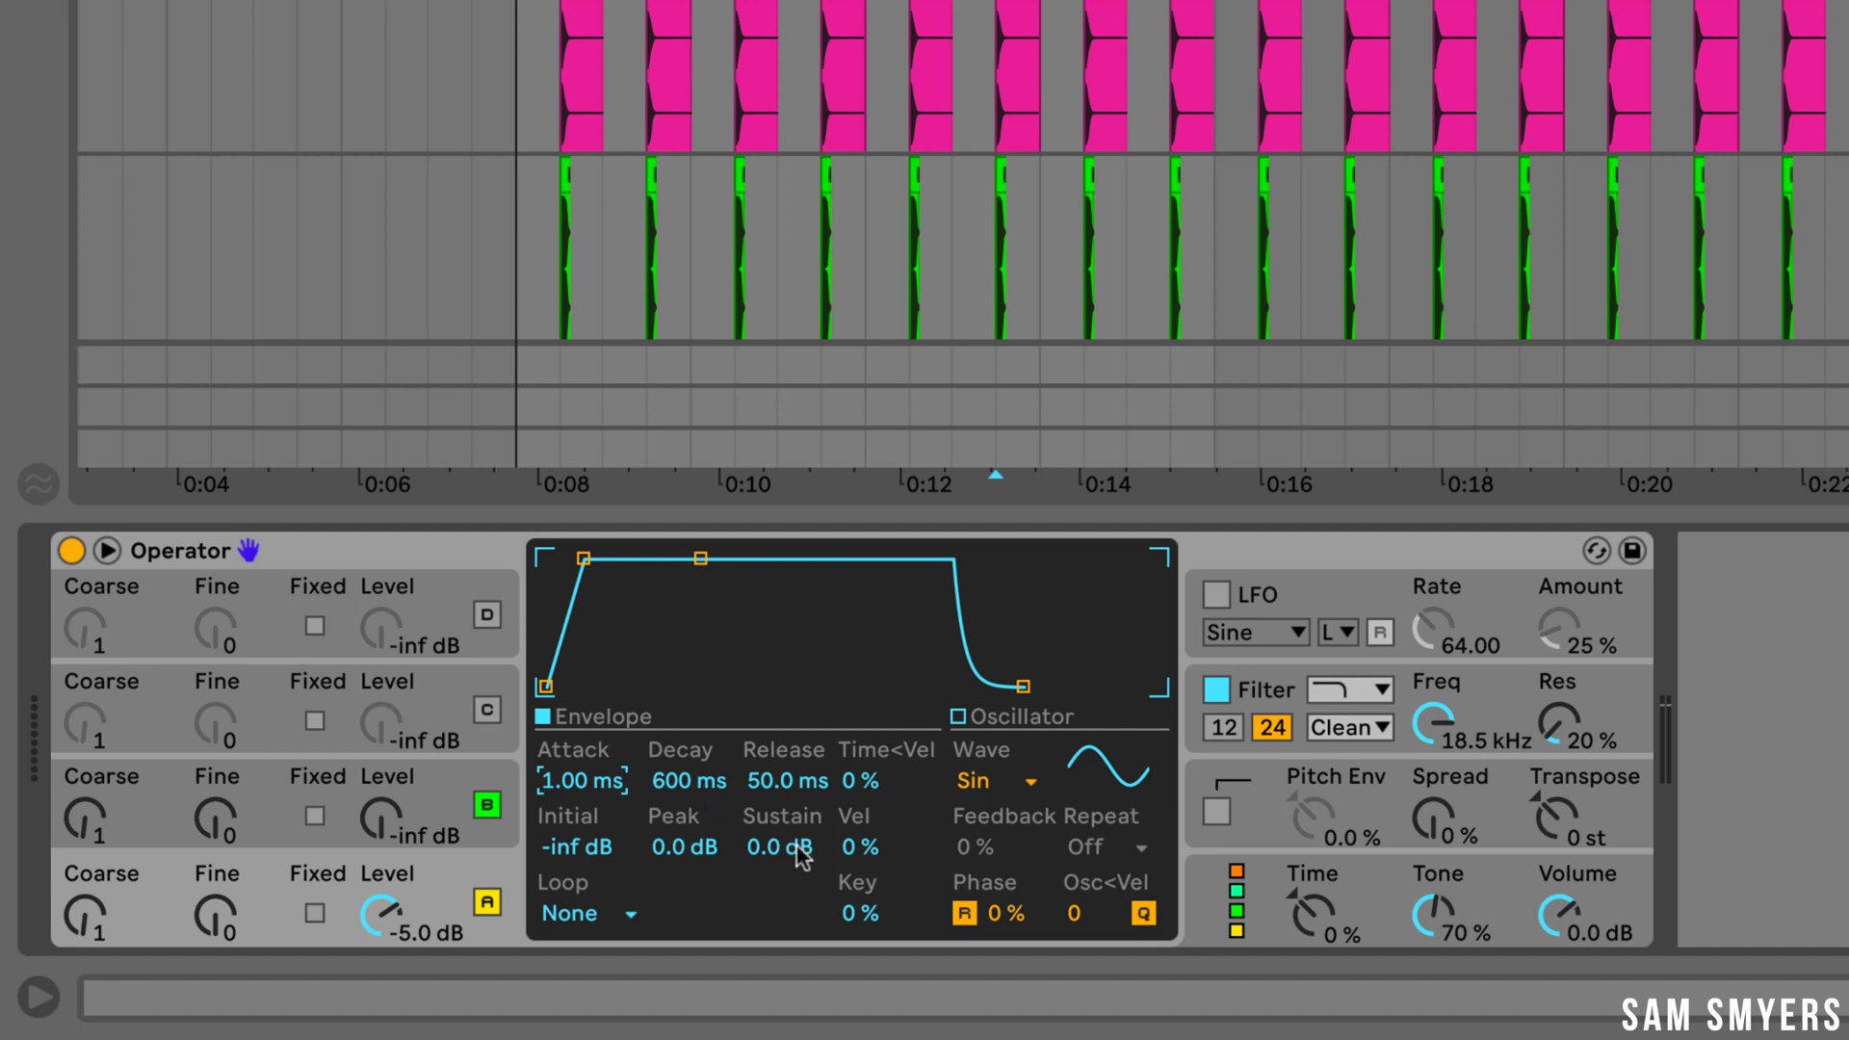
{"action": "type", "text": "-10"}
{"action": "key", "text": "Return"}
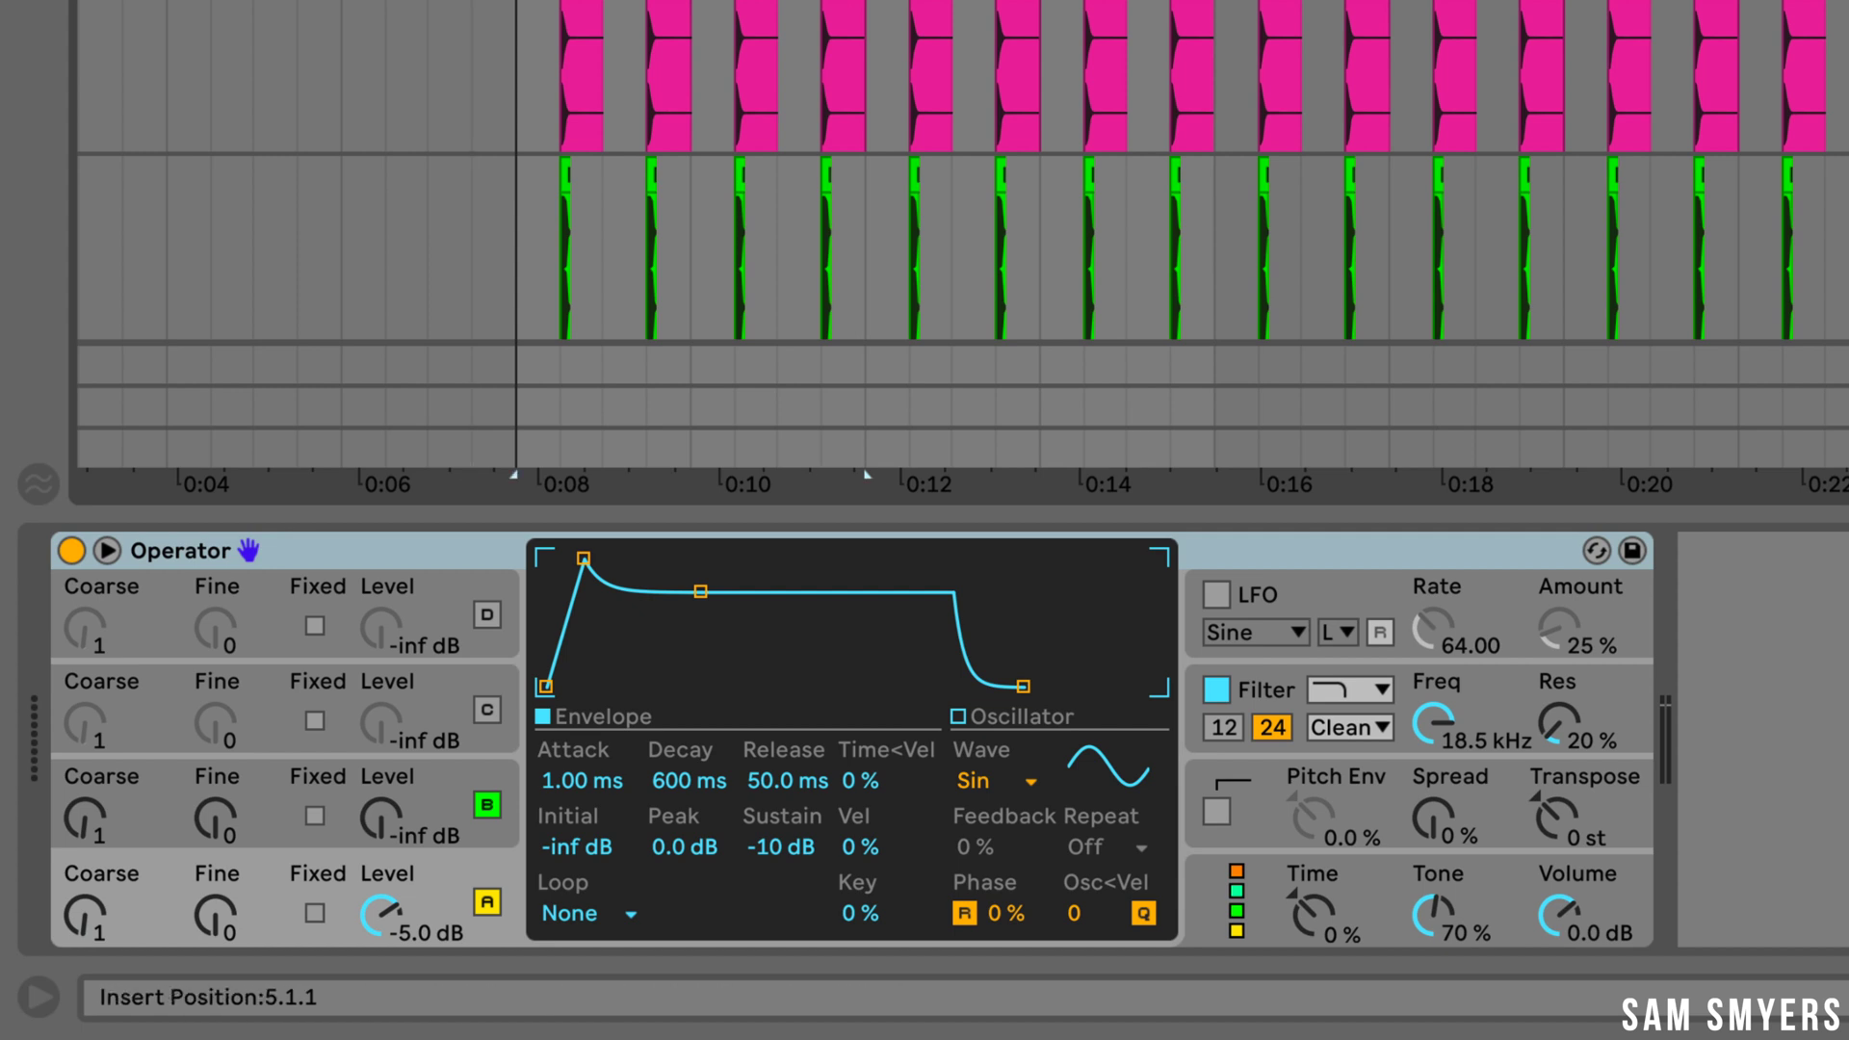
{"action": "left_click", "coordinate": [680, 38]}
{"action": "key", "text": "space"}
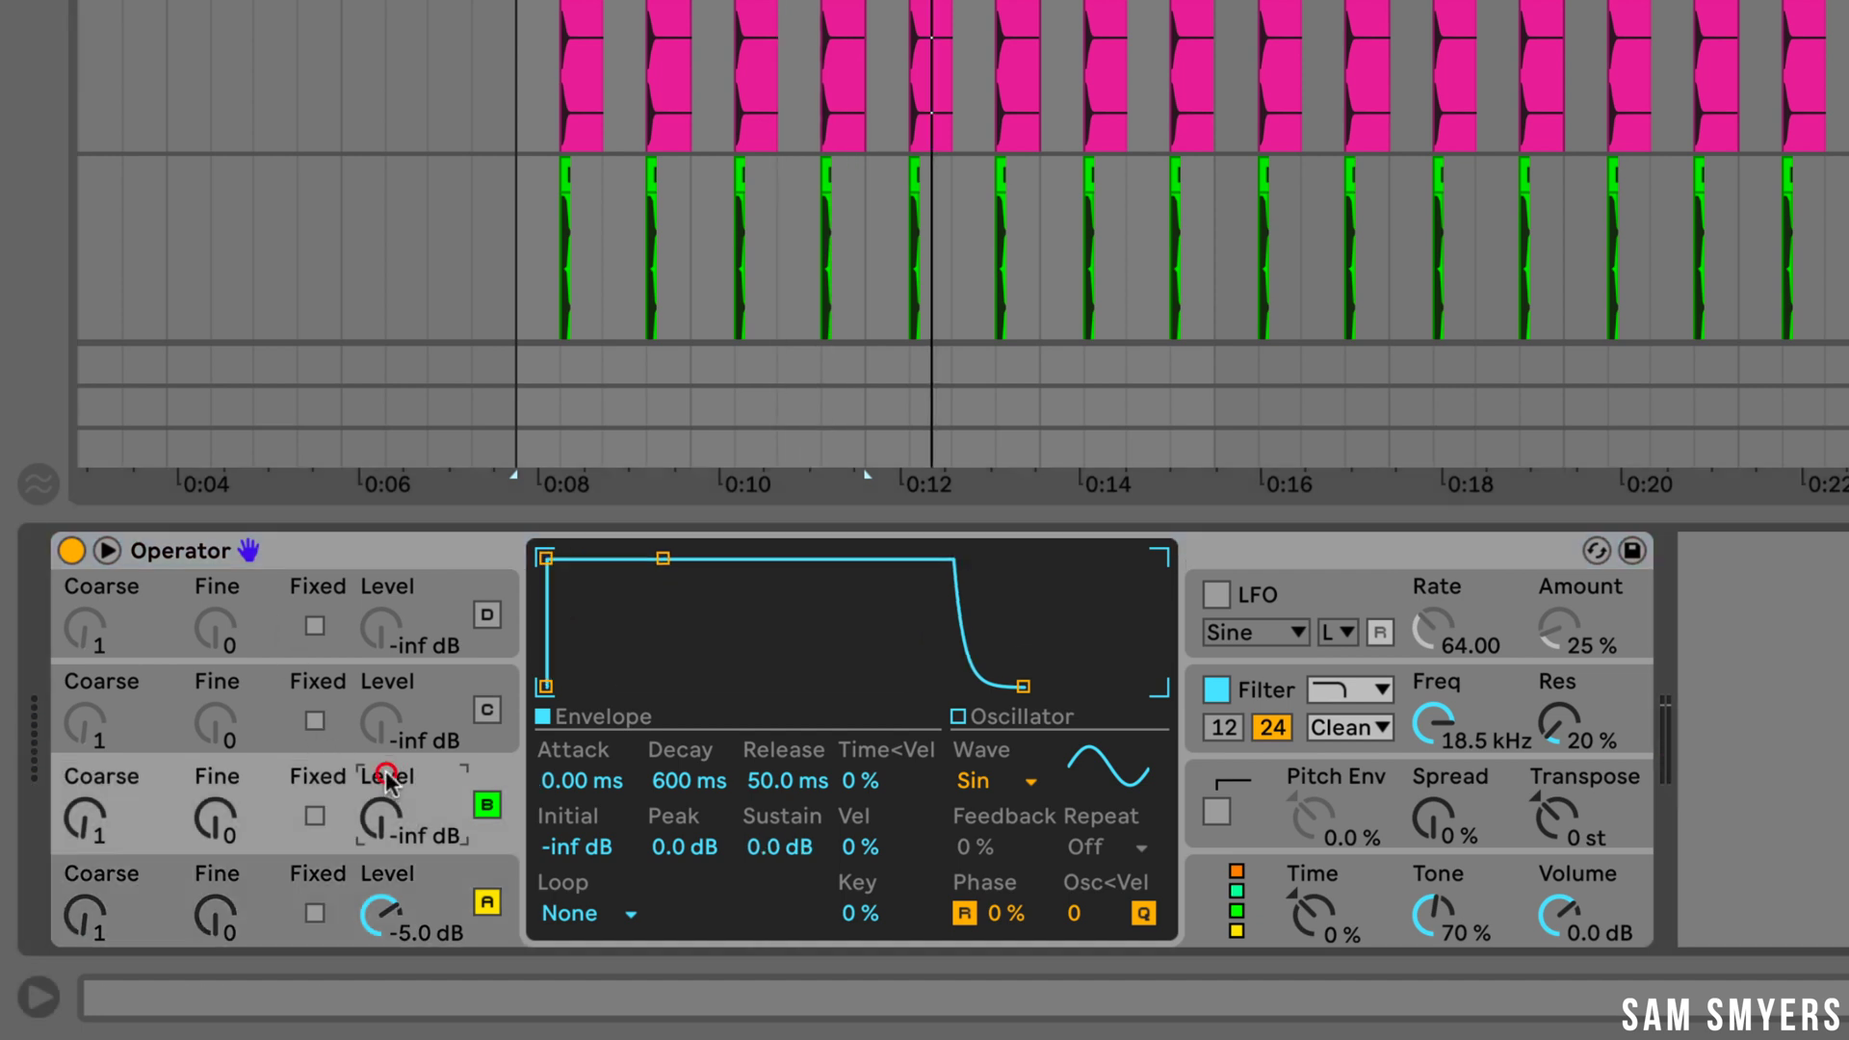
- Set oscillator B's level to -11 dB
{"action": "left_click", "coordinate": [385, 817]}
{"action": "key", "text": "BackSpace"}
{"action": "key", "text": "Return"}
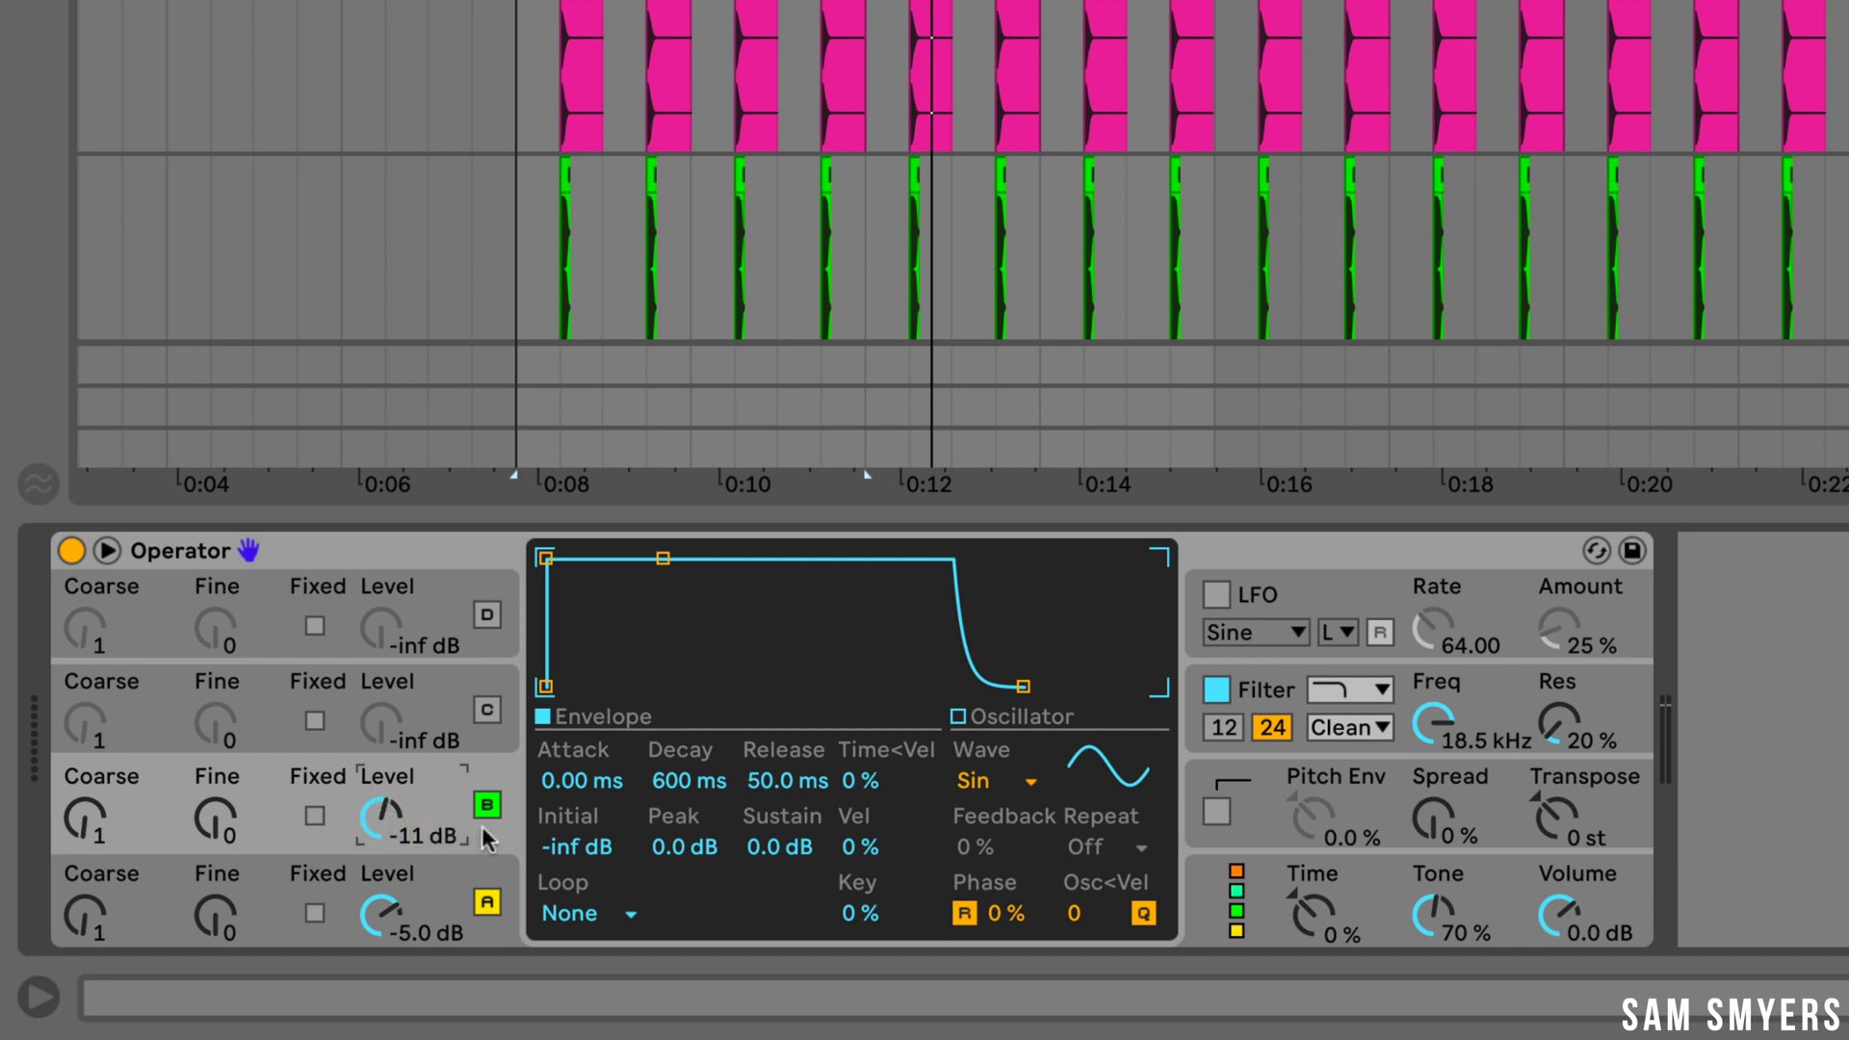
- Set oscillator B's envelope to 1000 ms decay and -inf dB sustain, and play the bass
{"action": "left_click", "coordinate": [674, 784]}
{"action": "type", "text": "1000"}
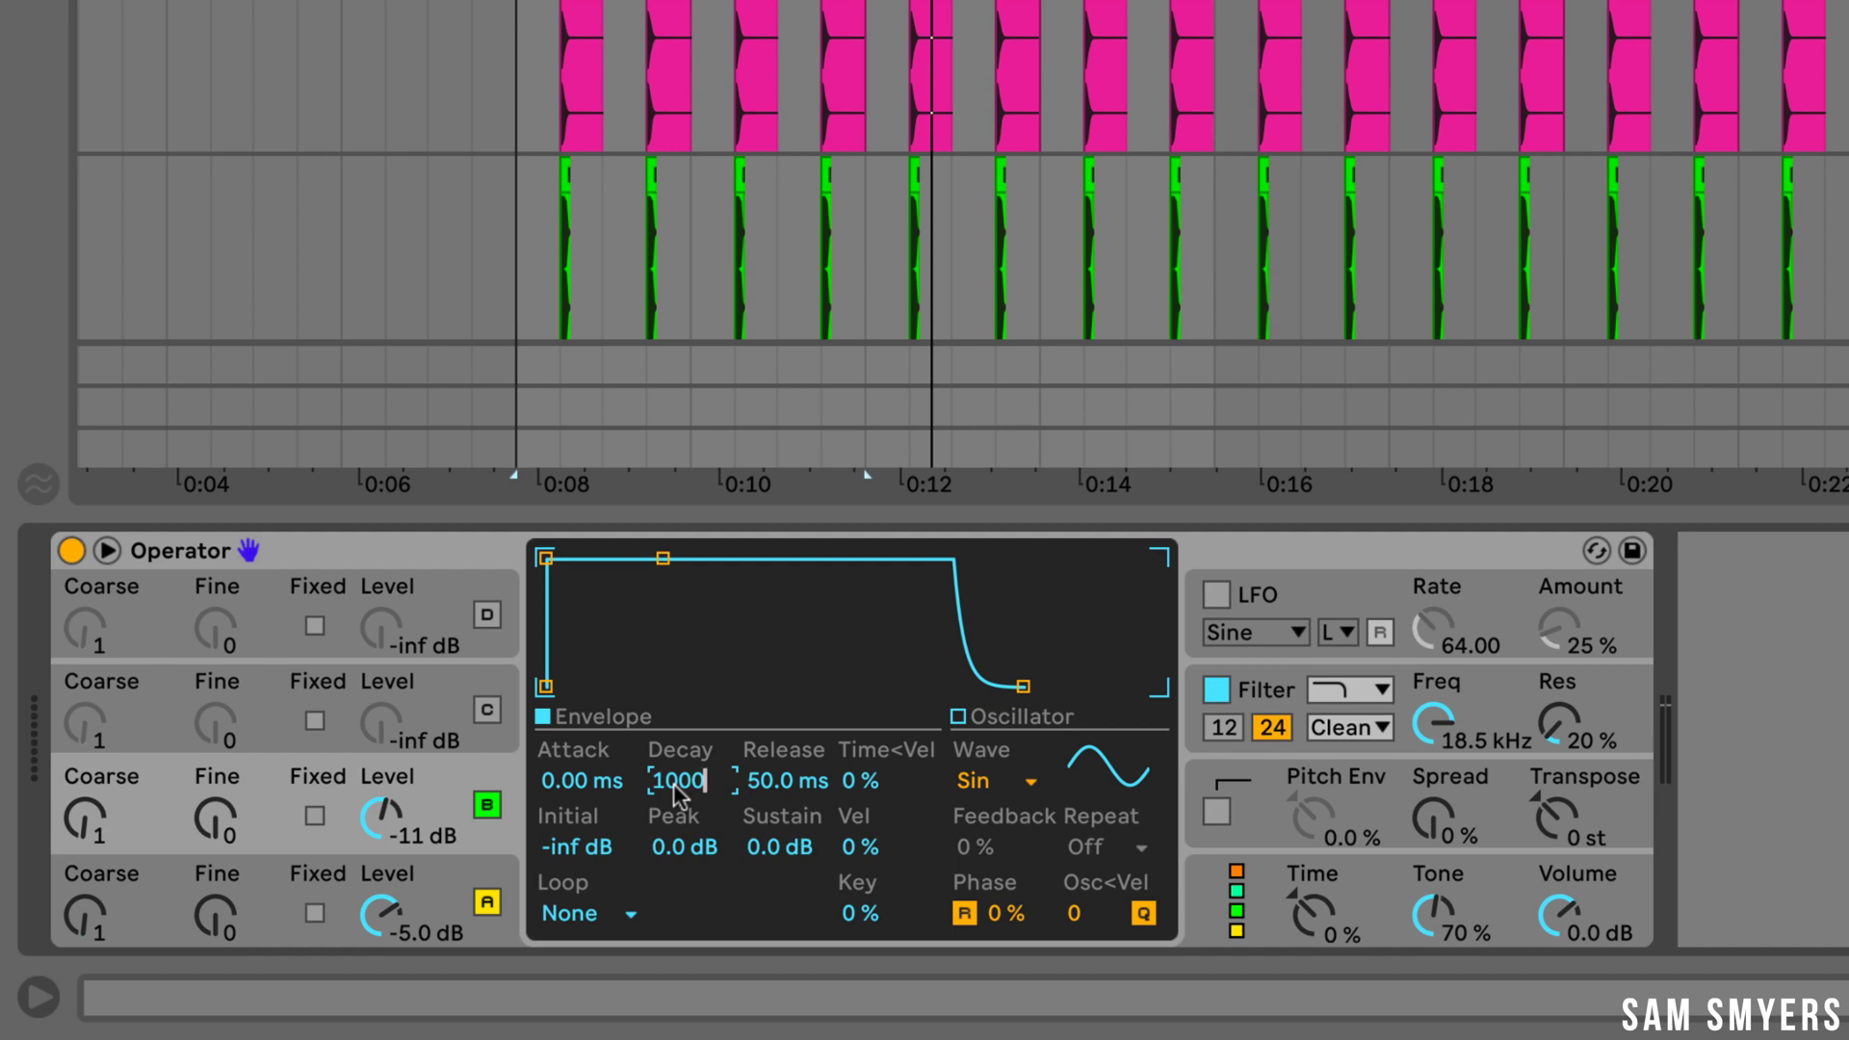
{"action": "key", "text": "Return"}
{"action": "left_click_drag", "start_coordinate": [766, 852], "coordinate": [768, 848]}
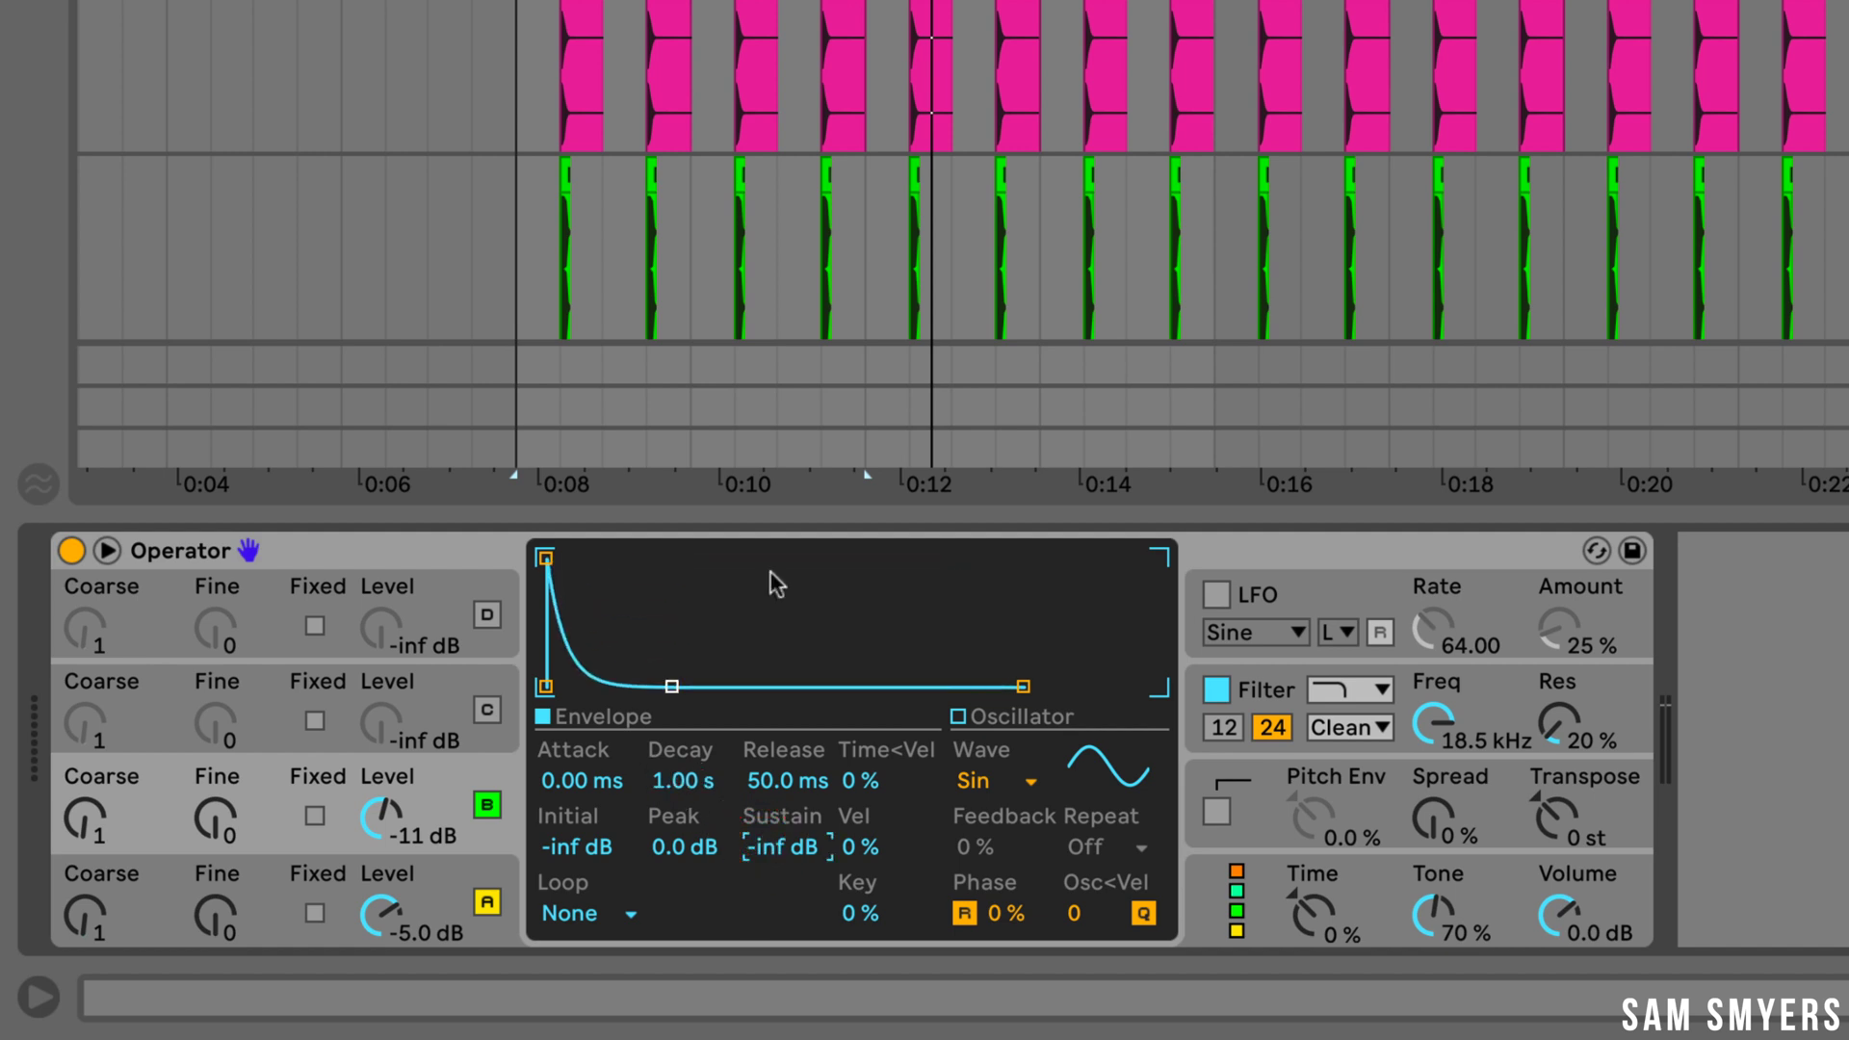
{"action": "key", "text": "space"}
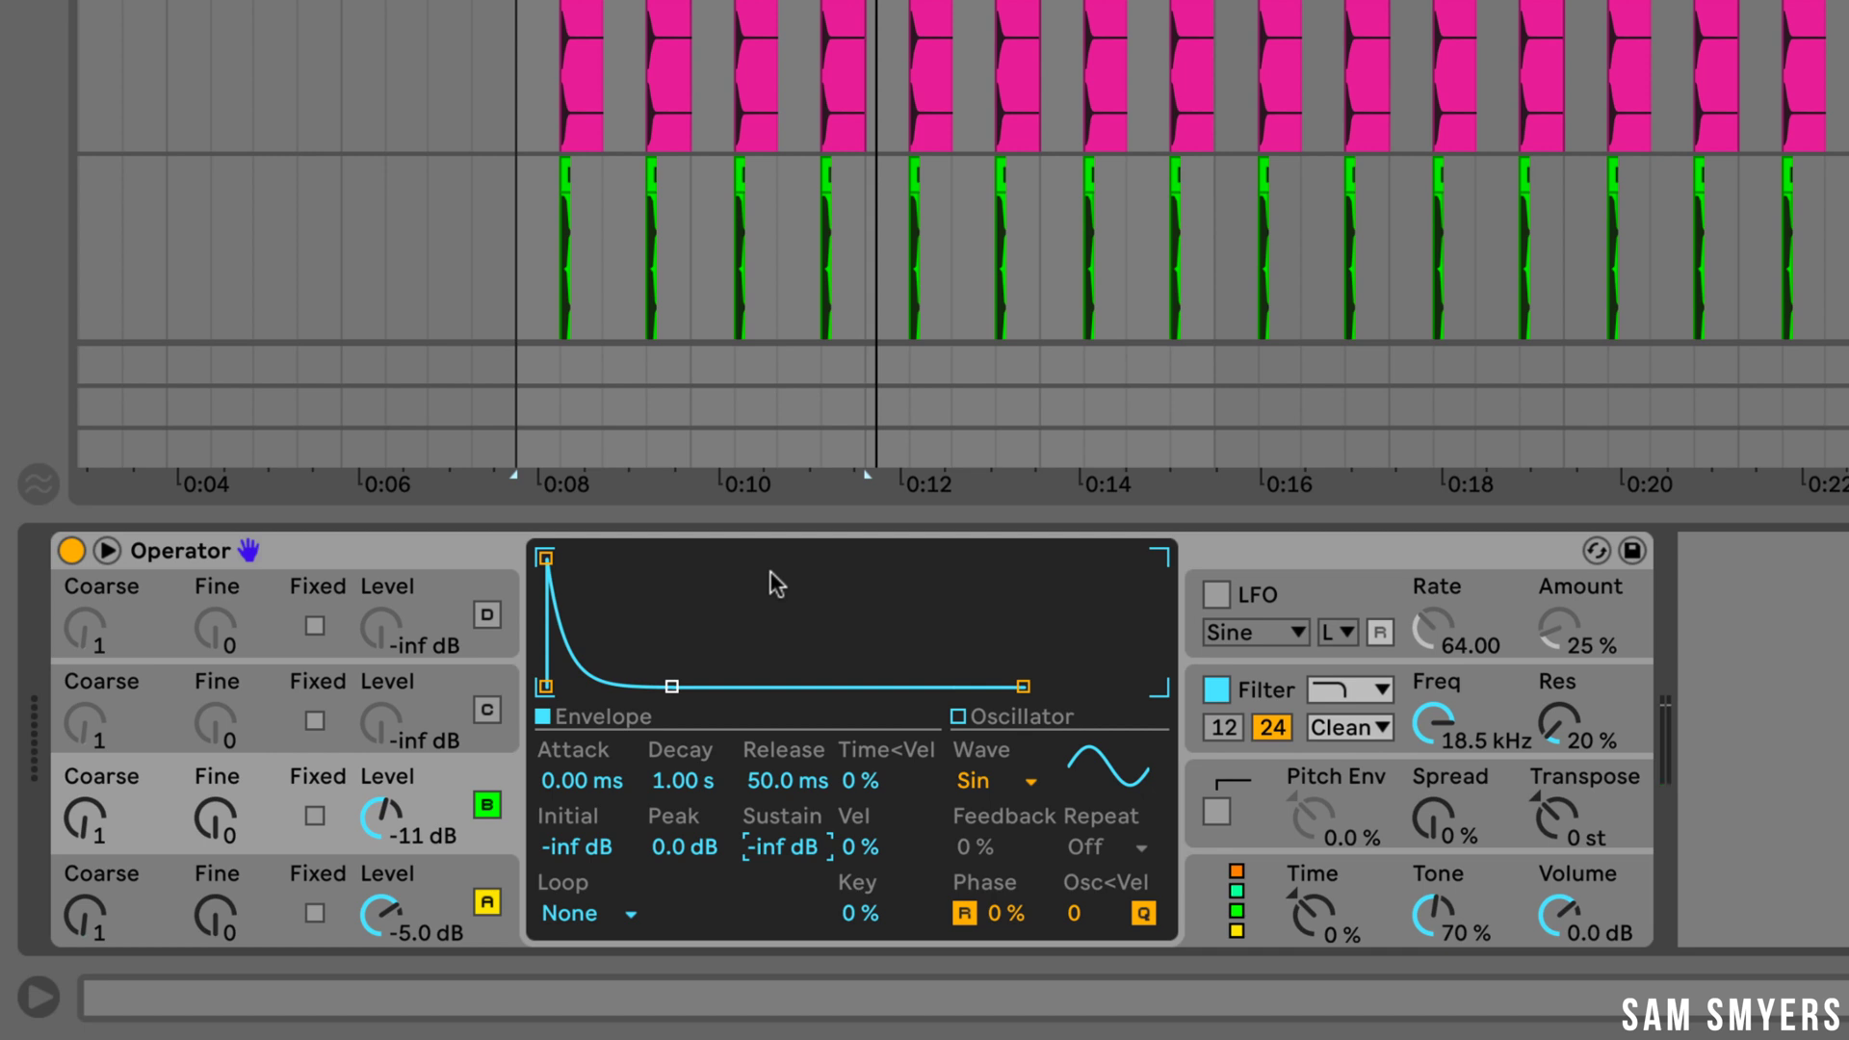
- Set oscillator B's coarse tuning to 2 and Operator's spread to 40 %, and play the result
{"action": "left_click_drag", "start_coordinate": [75, 838], "coordinate": [72, 821]}
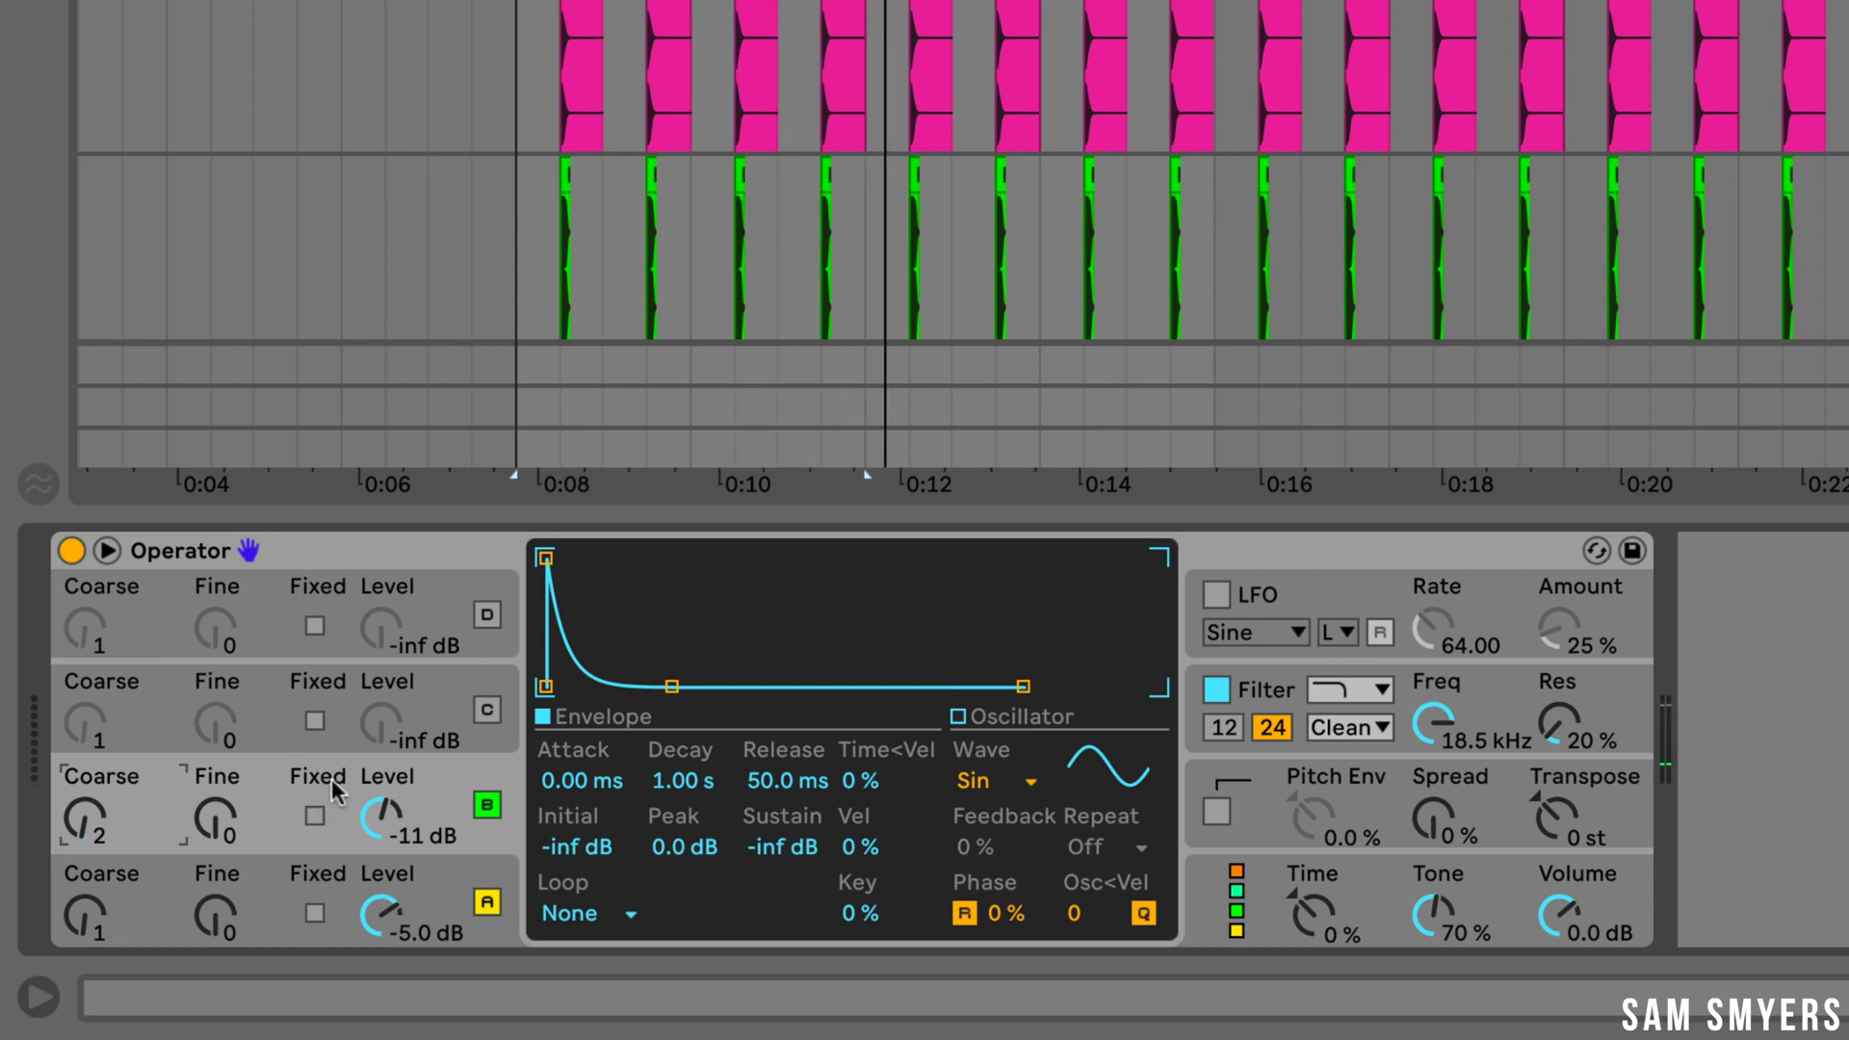
{"action": "left_click", "coordinate": [1448, 834]}
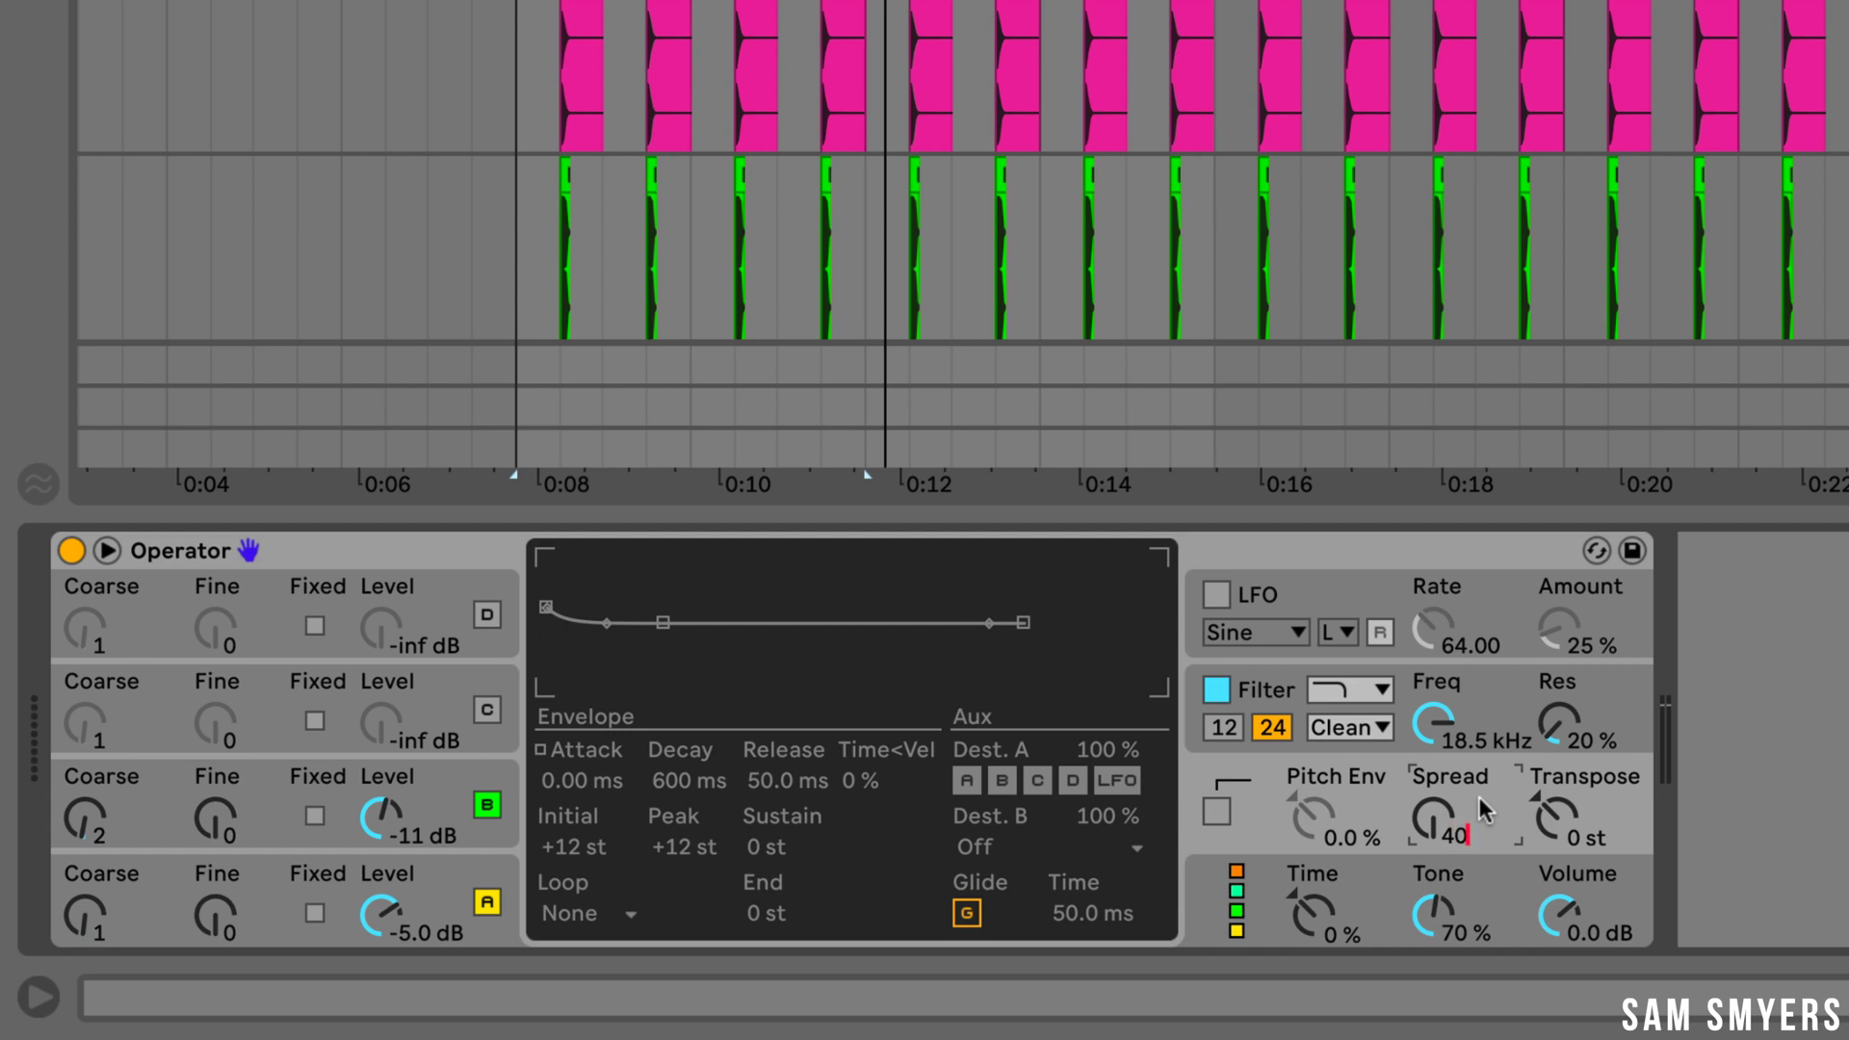
{"action": "type", "text": "40"}
{"action": "key", "text": "Return"}
{"action": "key", "text": "space"}
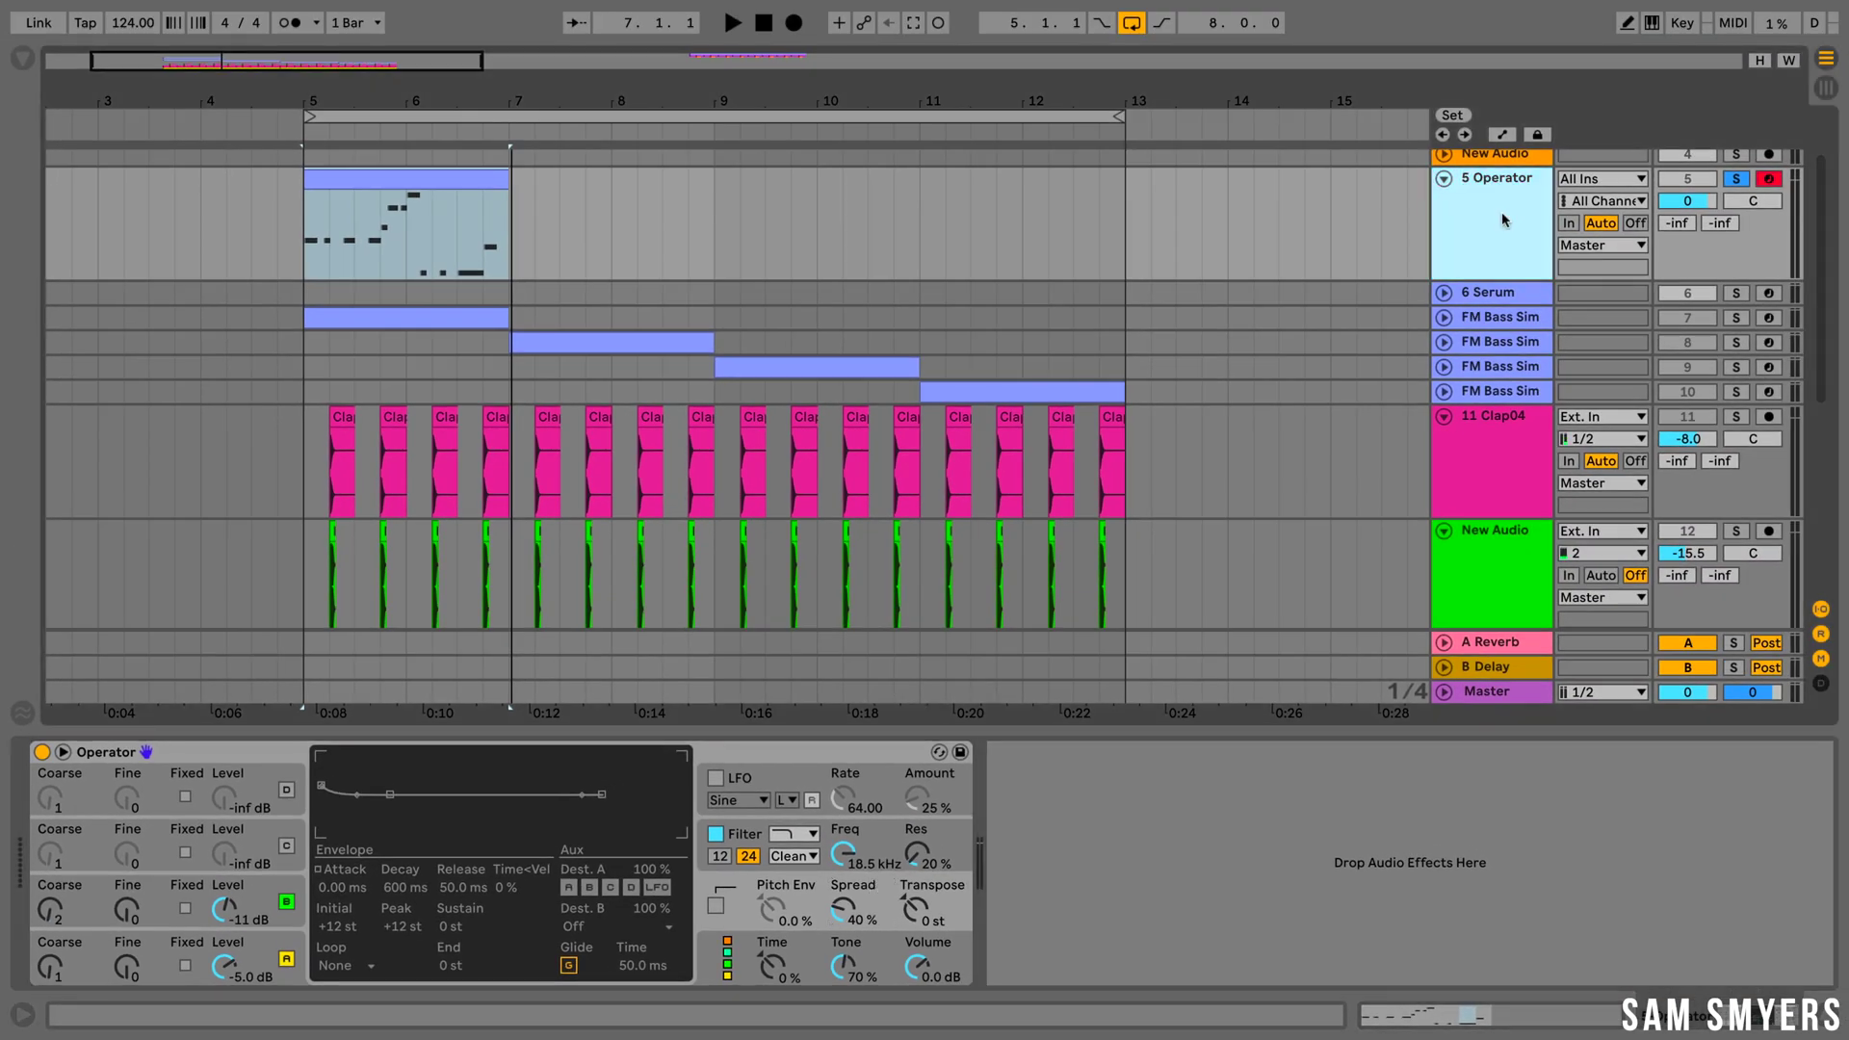
- Rename the Operator track as FM Deep House Bass
{"action": "key", "text": "ctrl+r"}
{"action": "type", "text": "FM Deep House Bass"}
{"action": "key", "text": "Return"}
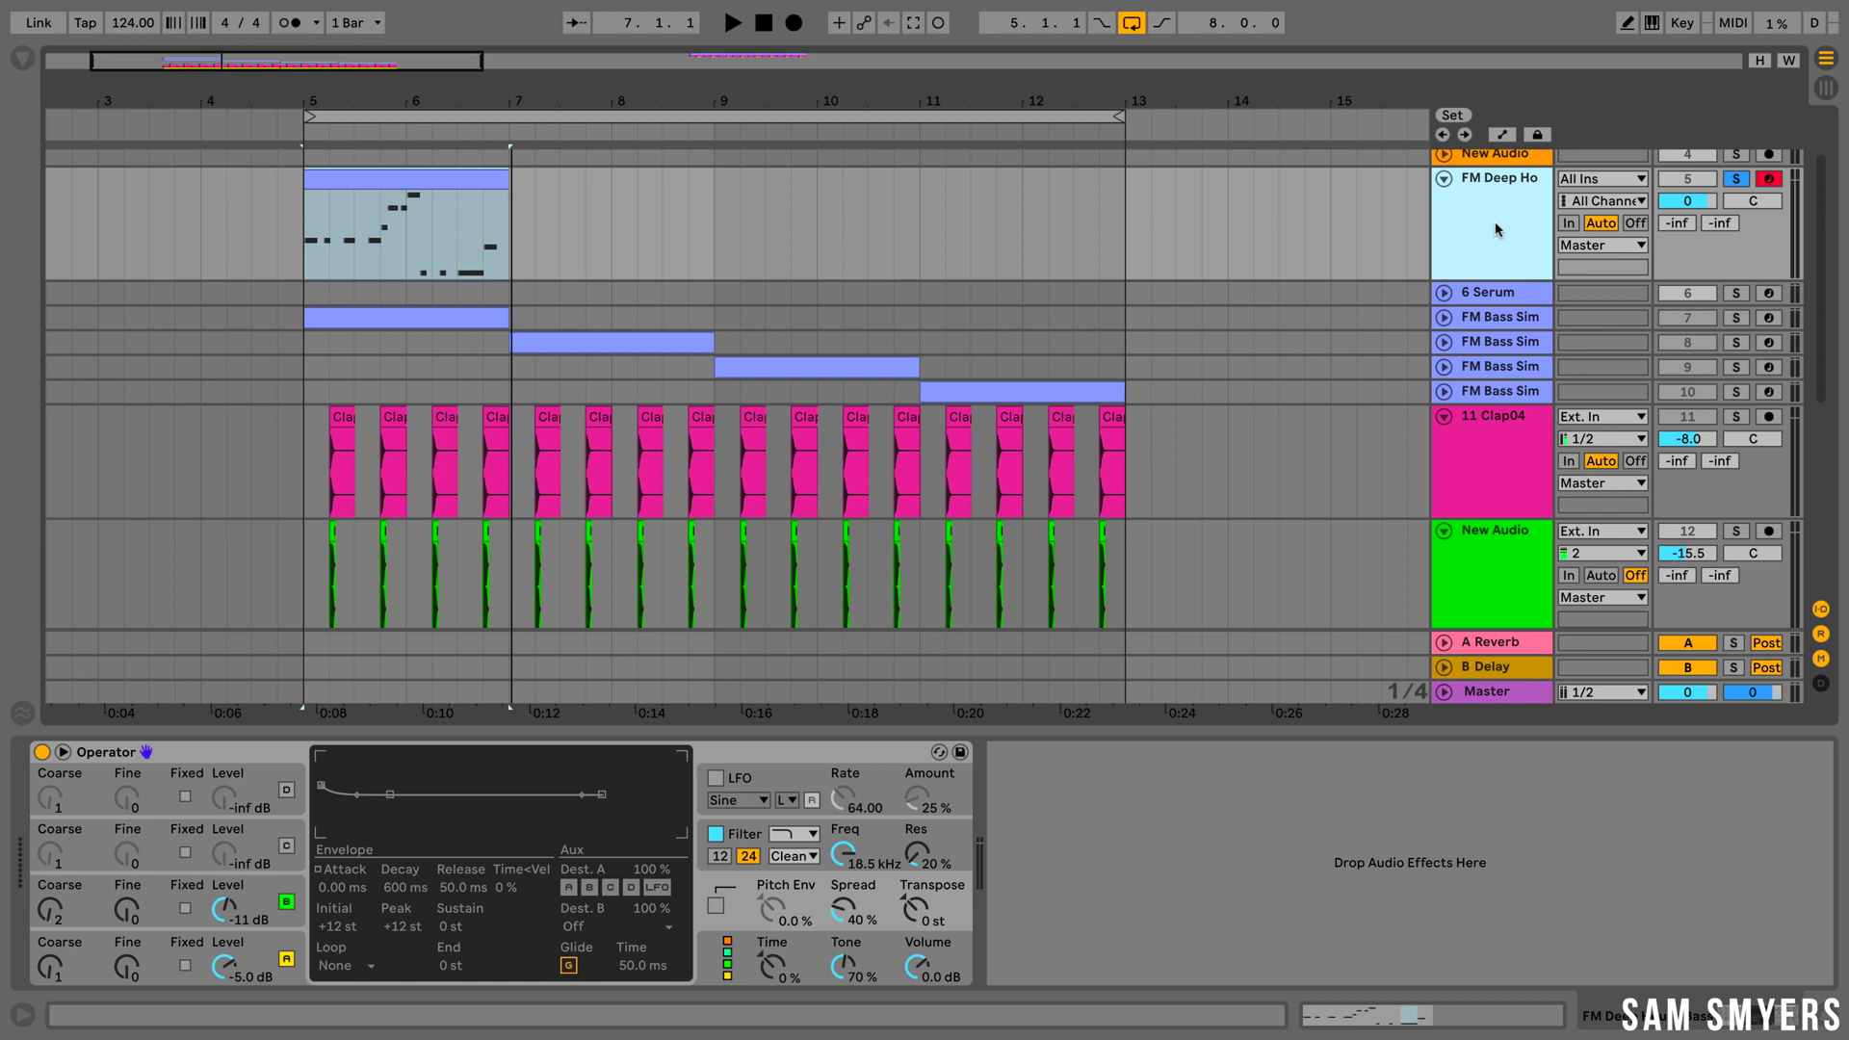
- Duplicate the FM Deep House Bass track and move the copied clip to start at bar 7
{"action": "right_click", "coordinate": [1498, 229]}
{"action": "left_click", "coordinate": [1531, 279]}
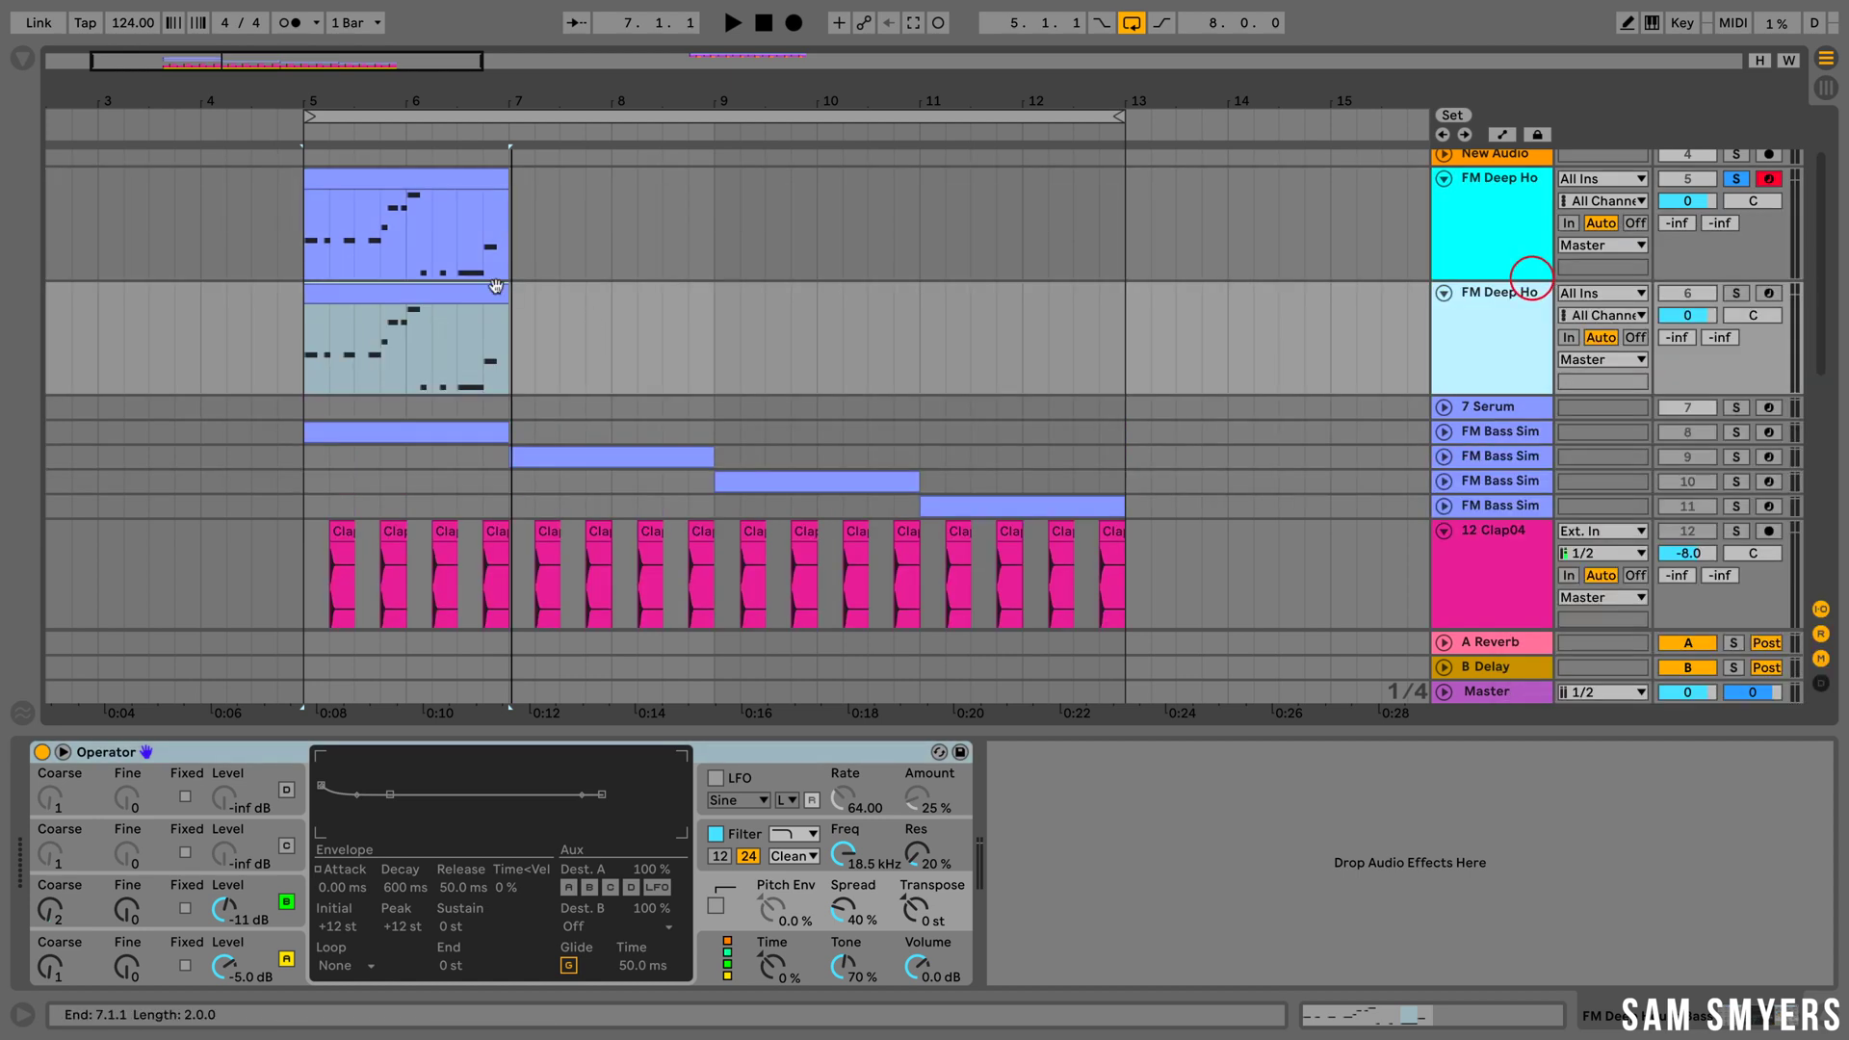
{"action": "left_click_drag", "start_coordinate": [496, 286], "coordinate": [701, 318]}
- Solo the duplicated bass track and set the loop to run from bar 7 to bar 10
{"action": "left_click_drag", "start_coordinate": [303, 116], "coordinate": [509, 115]}
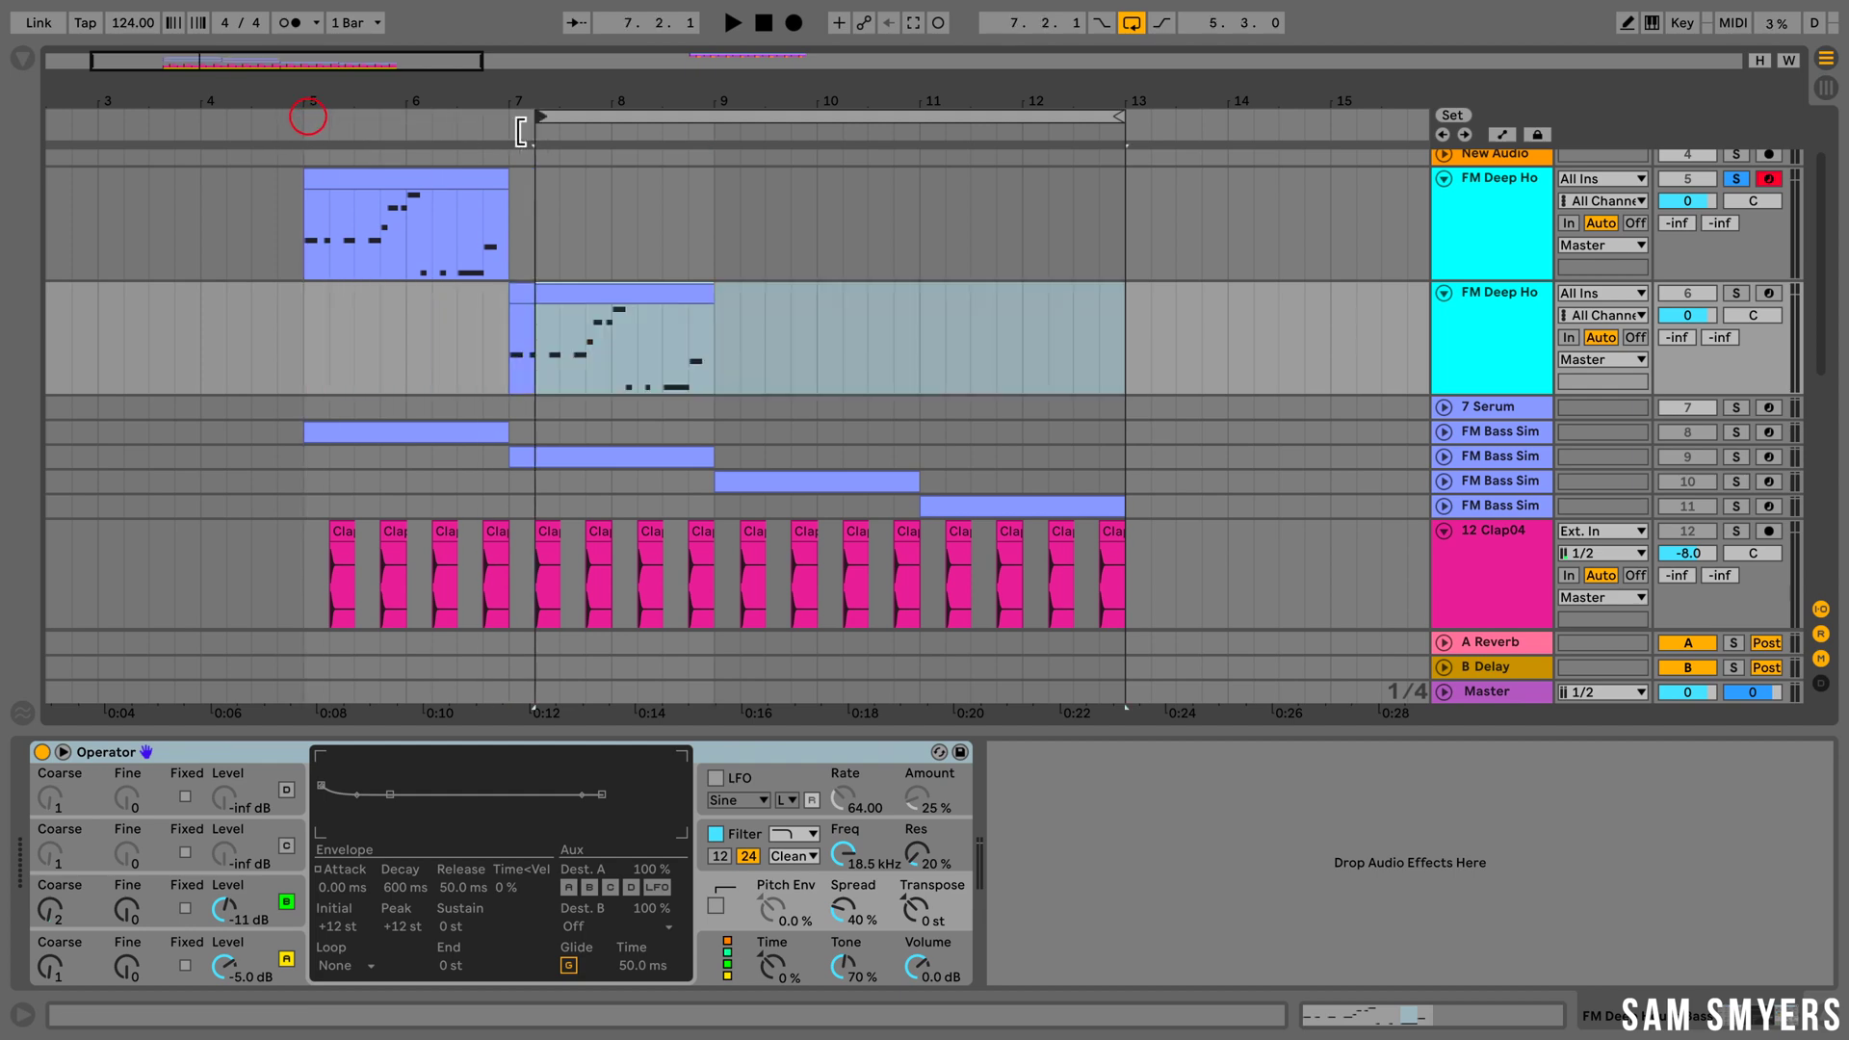
{"action": "left_click", "coordinate": [1737, 293]}
{"action": "left_click_drag", "start_coordinate": [1122, 117], "coordinate": [809, 154]}
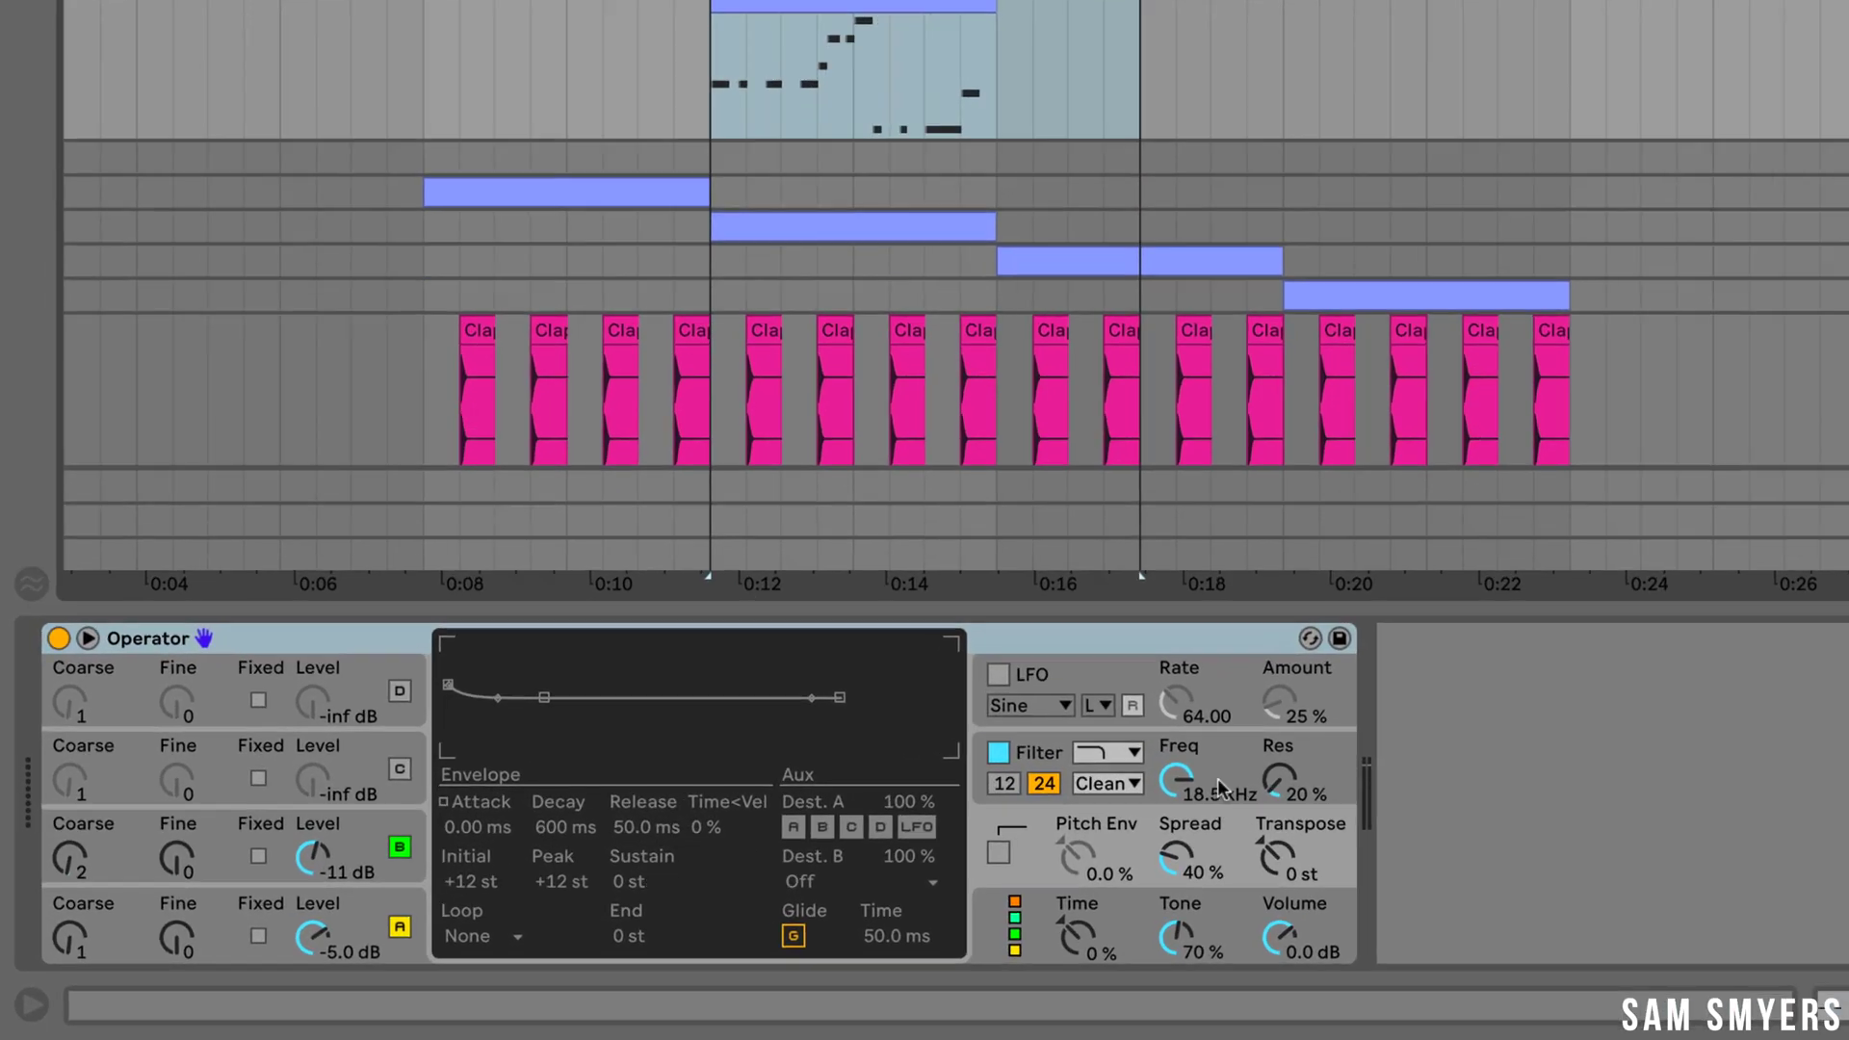
- Set the duplicate's filter frequency to 6 kHz and the filter envelope amount to -70 %
{"action": "left_click", "coordinate": [873, 842]}
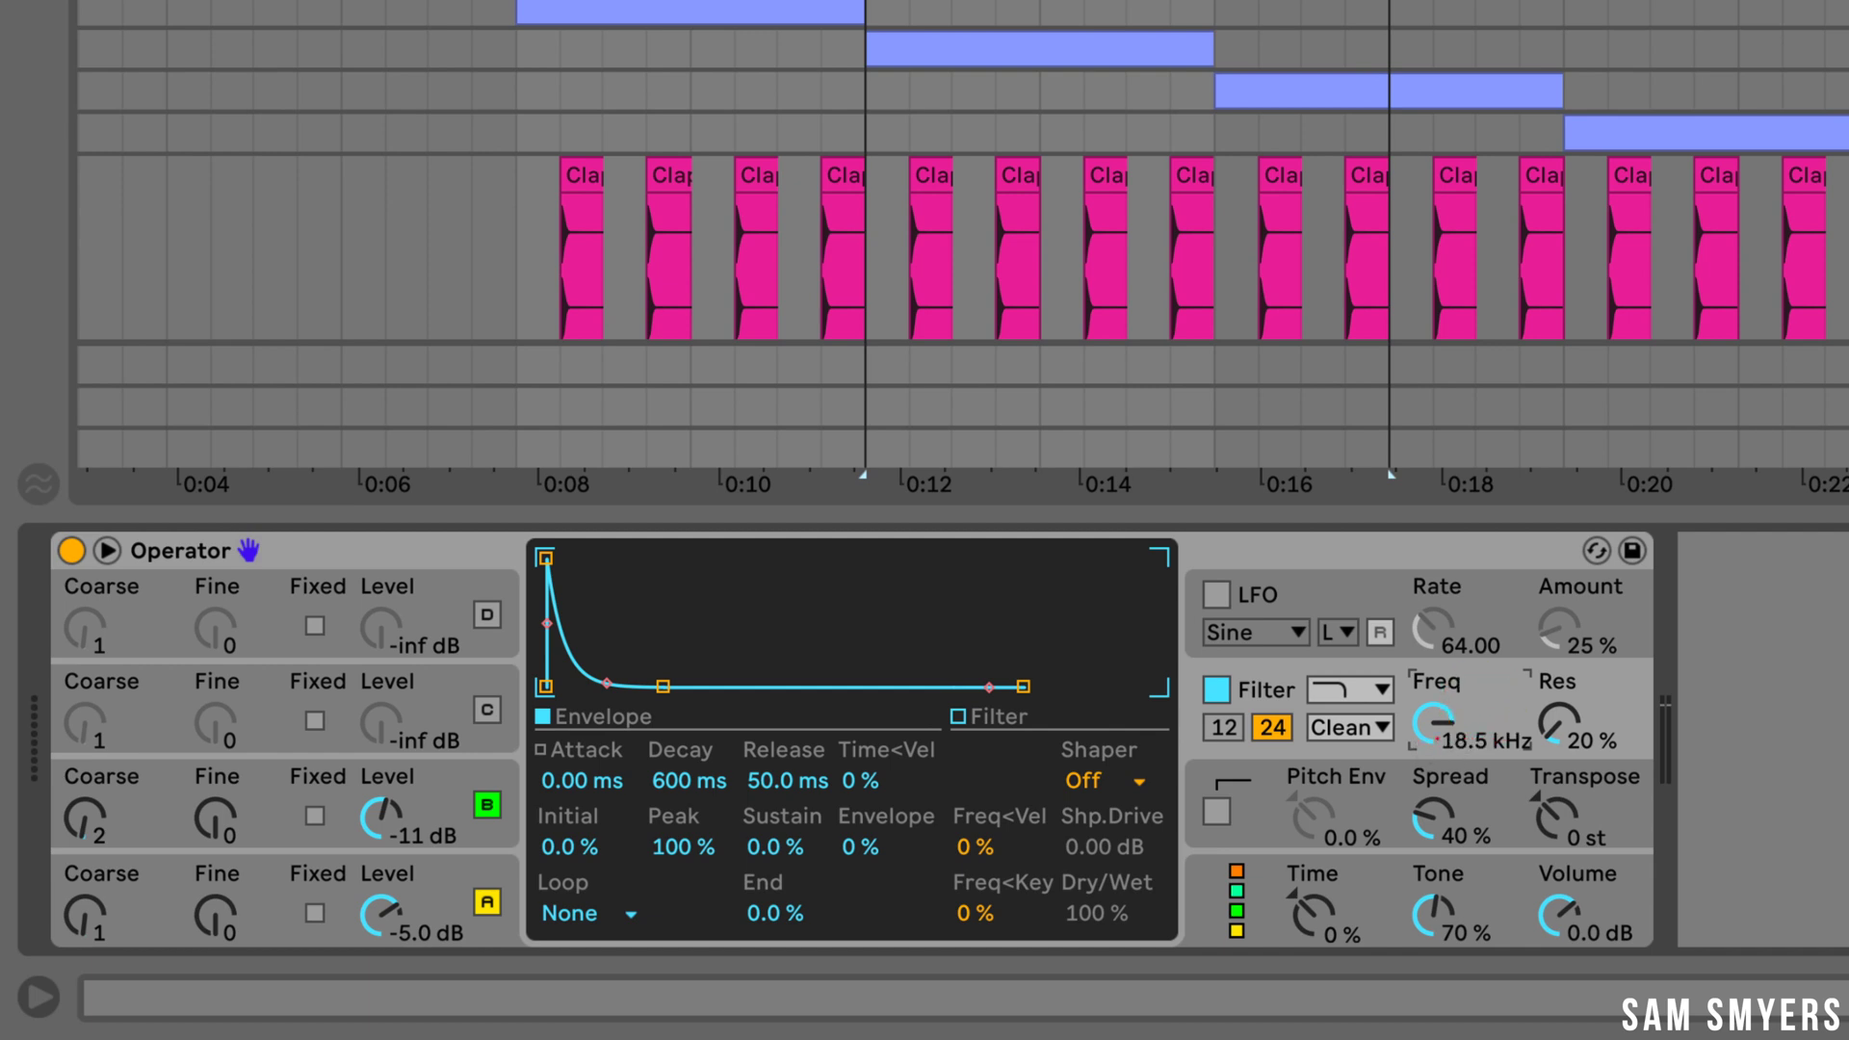
{"action": "left_click", "coordinate": [1437, 738]}
{"action": "type", "text": "6"}
{"action": "key", "text": "Return"}
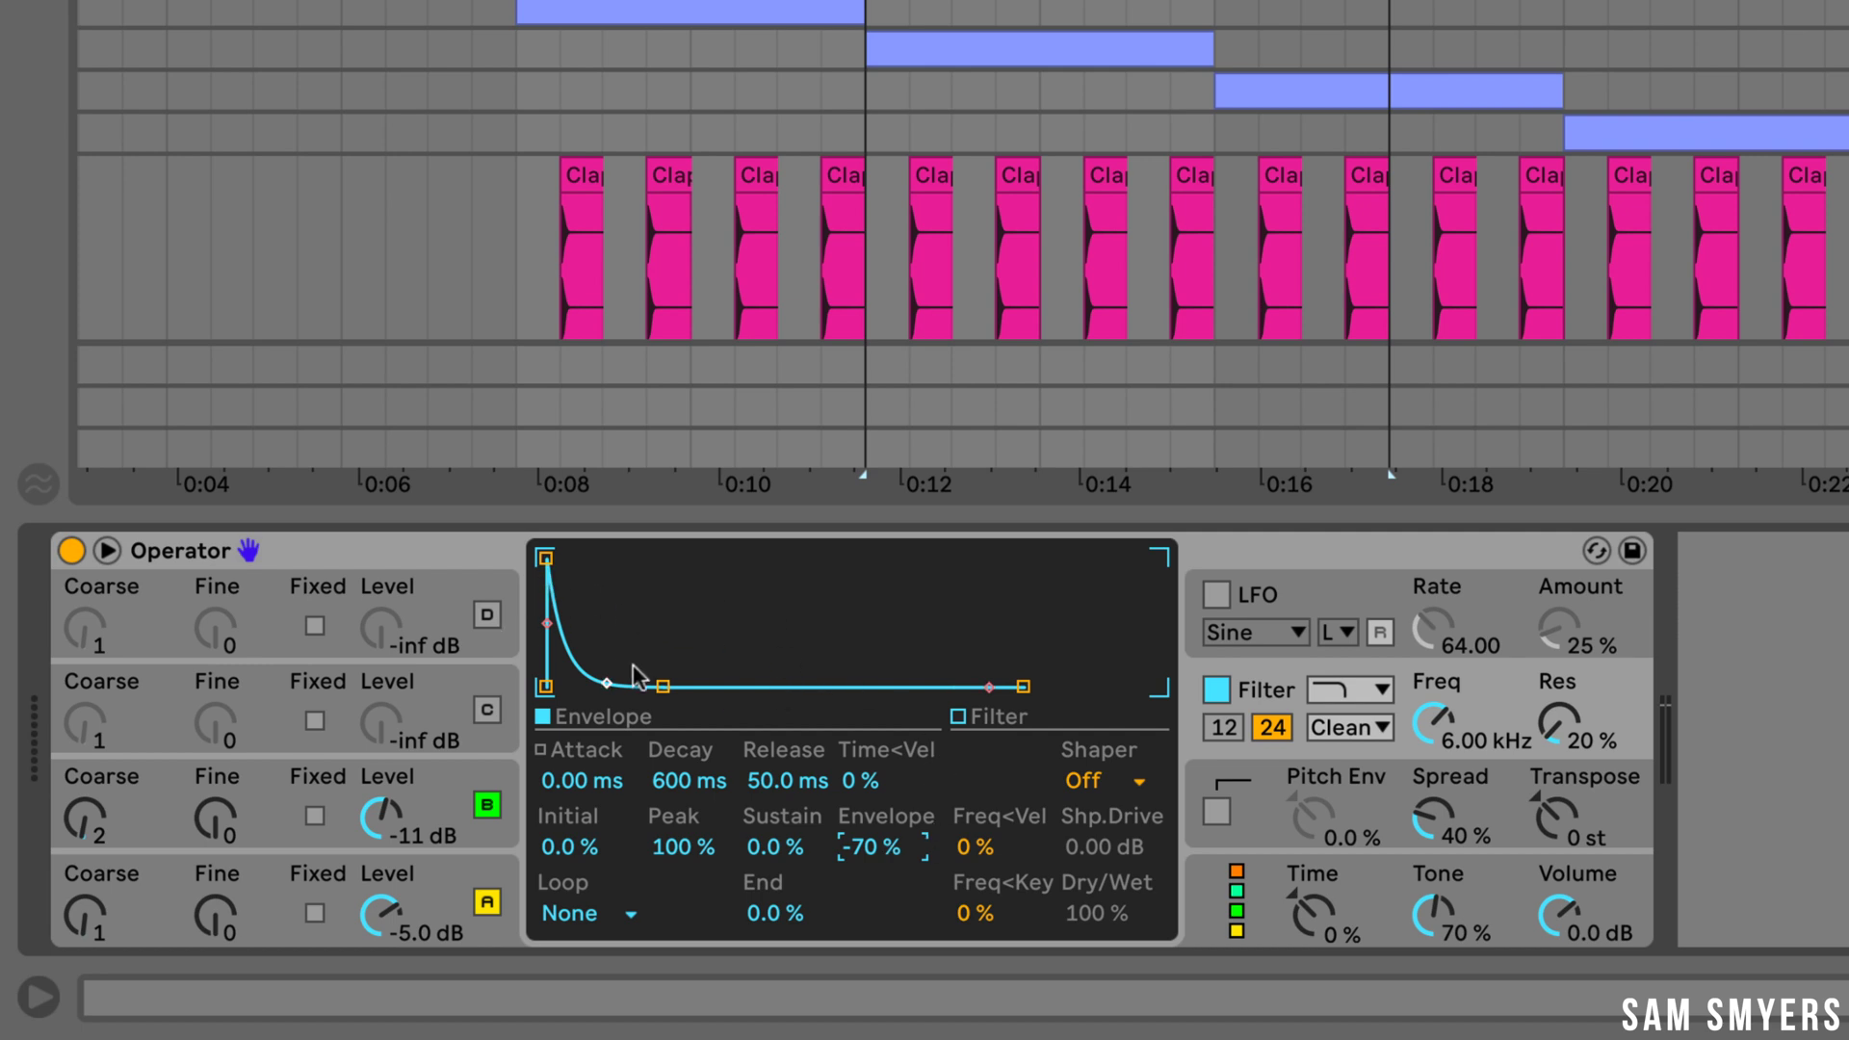
- Play back the filtered bass with the loop shortened to end at bar 9
{"action": "key", "text": "space"}
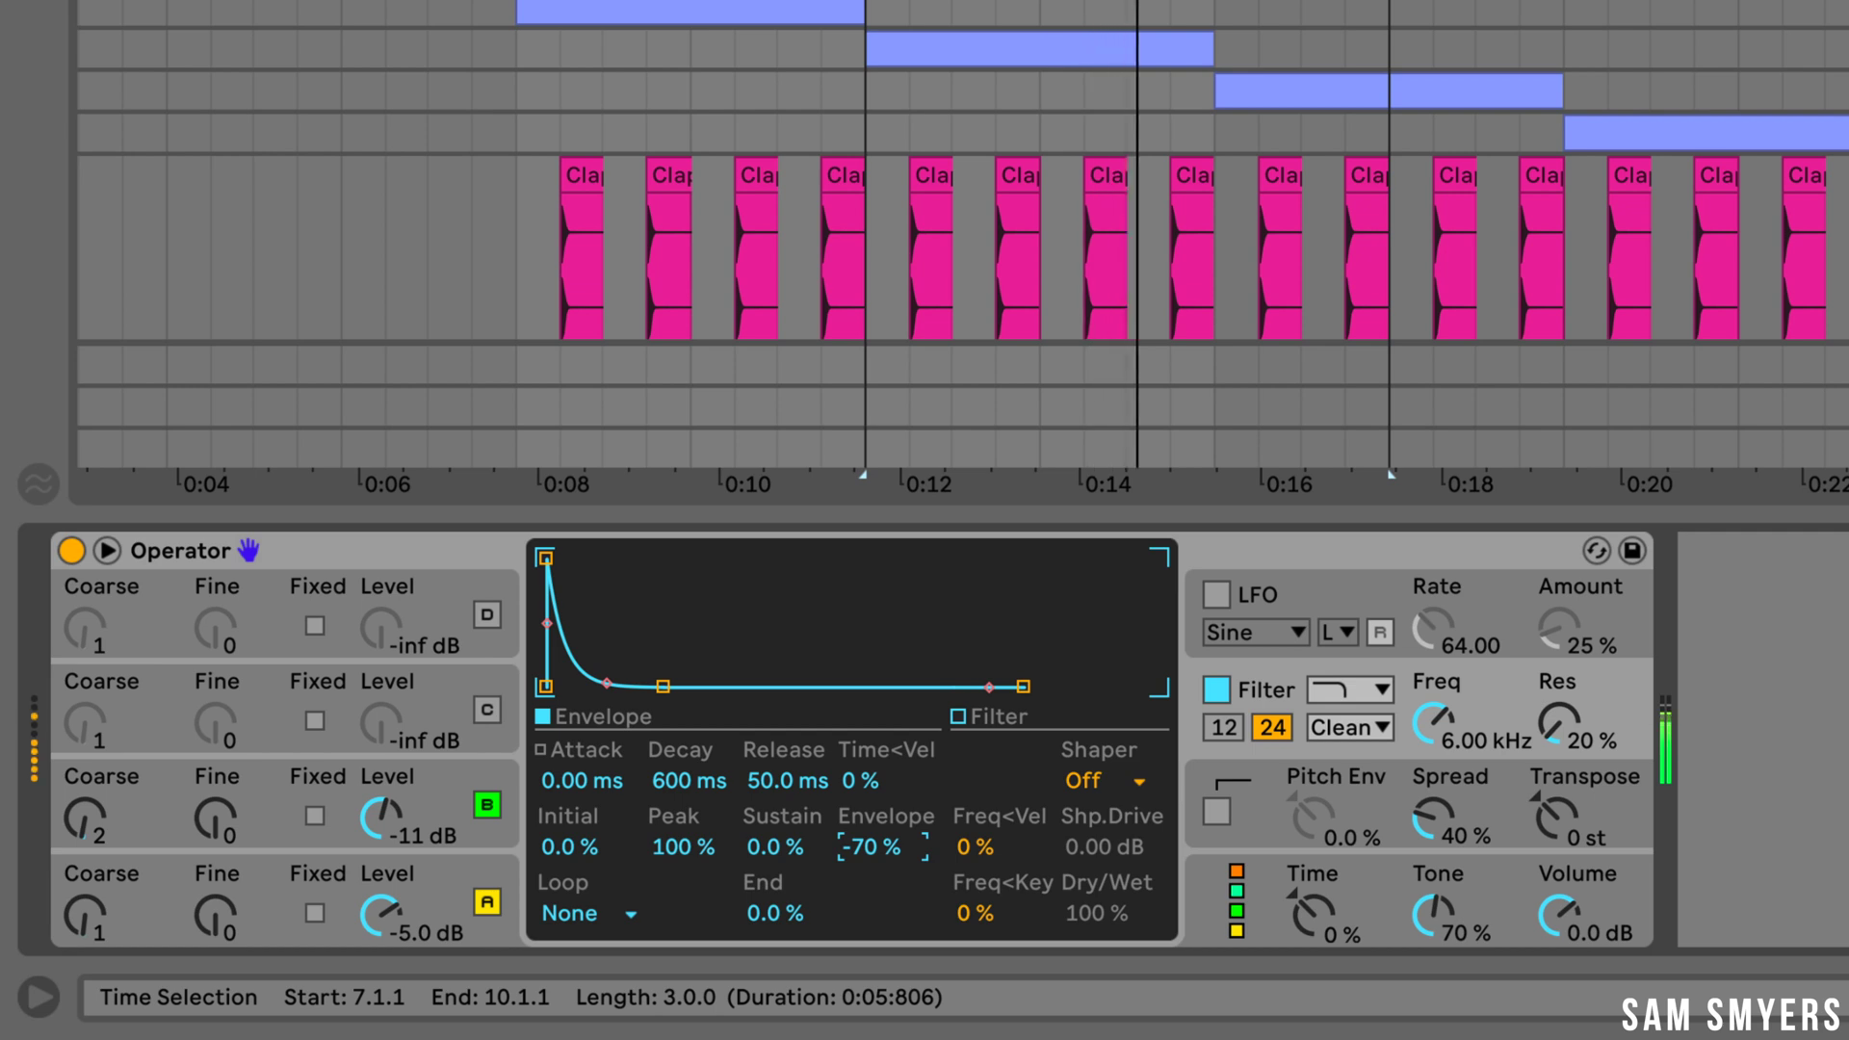
{"action": "key", "text": "space"}
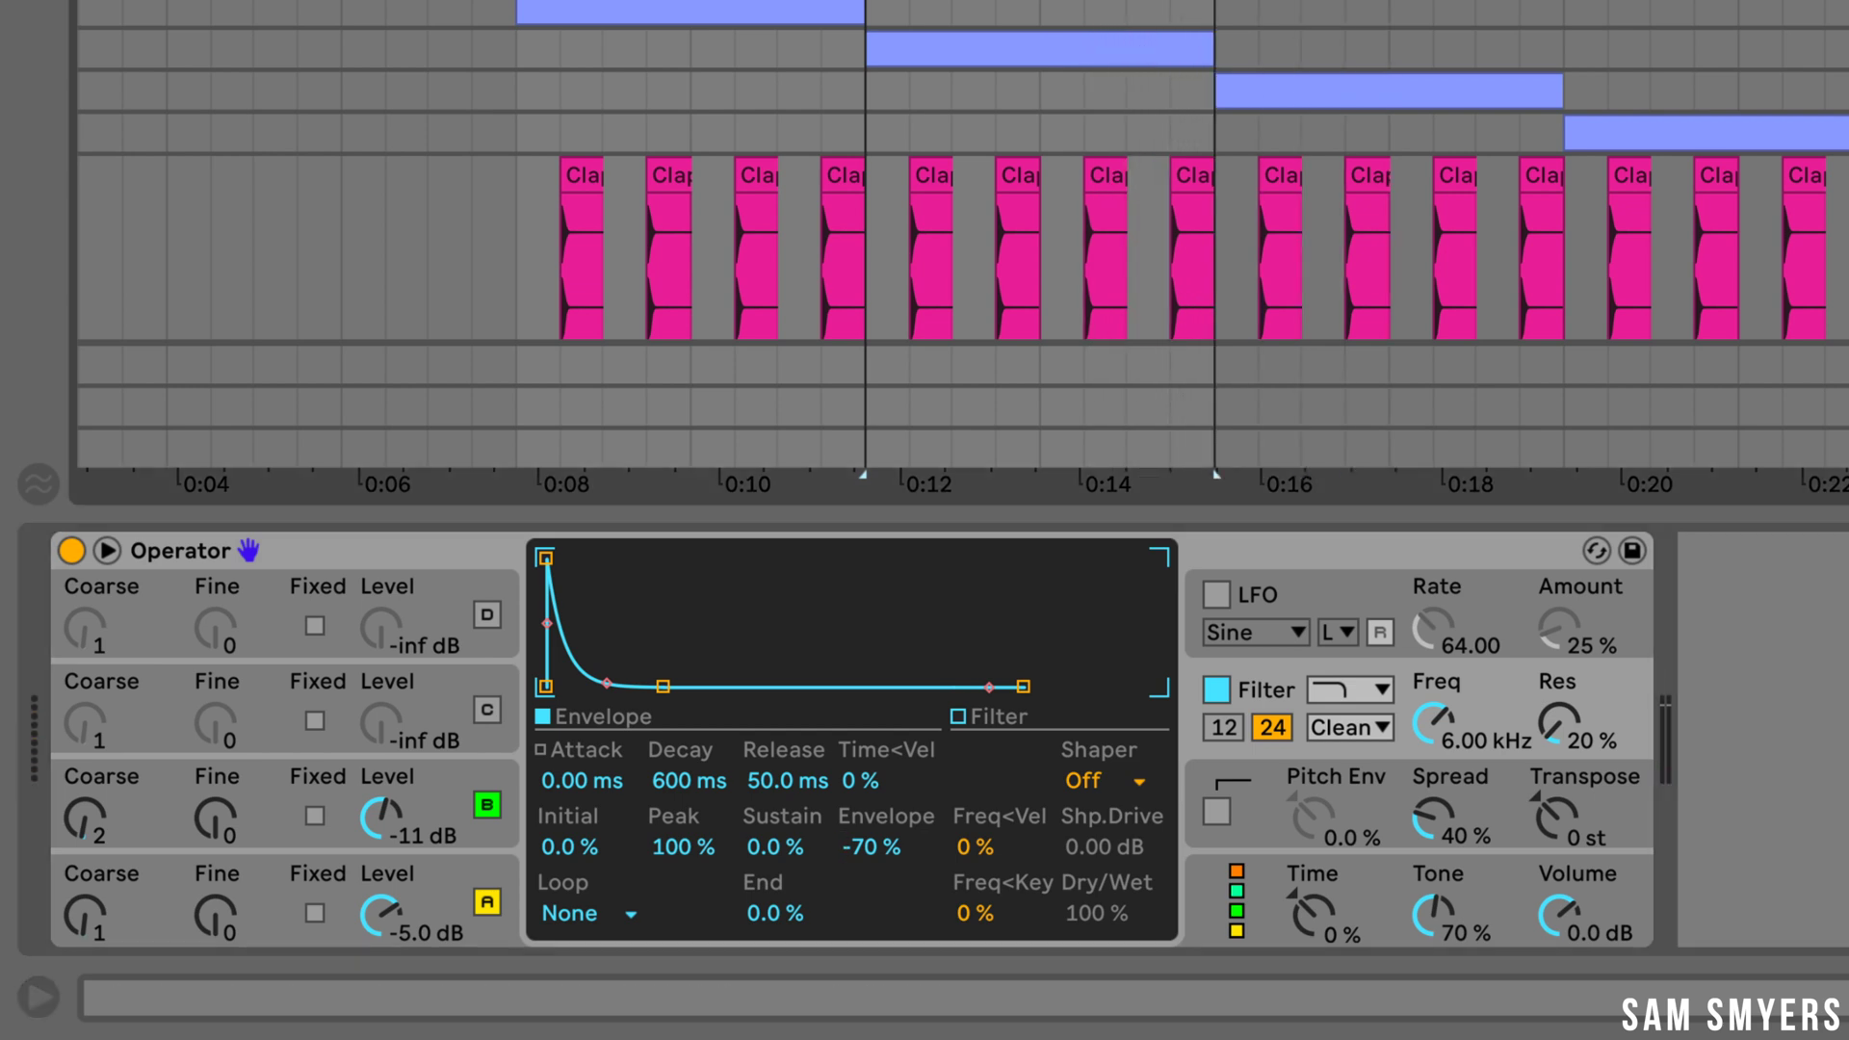
{"action": "key", "text": "space"}
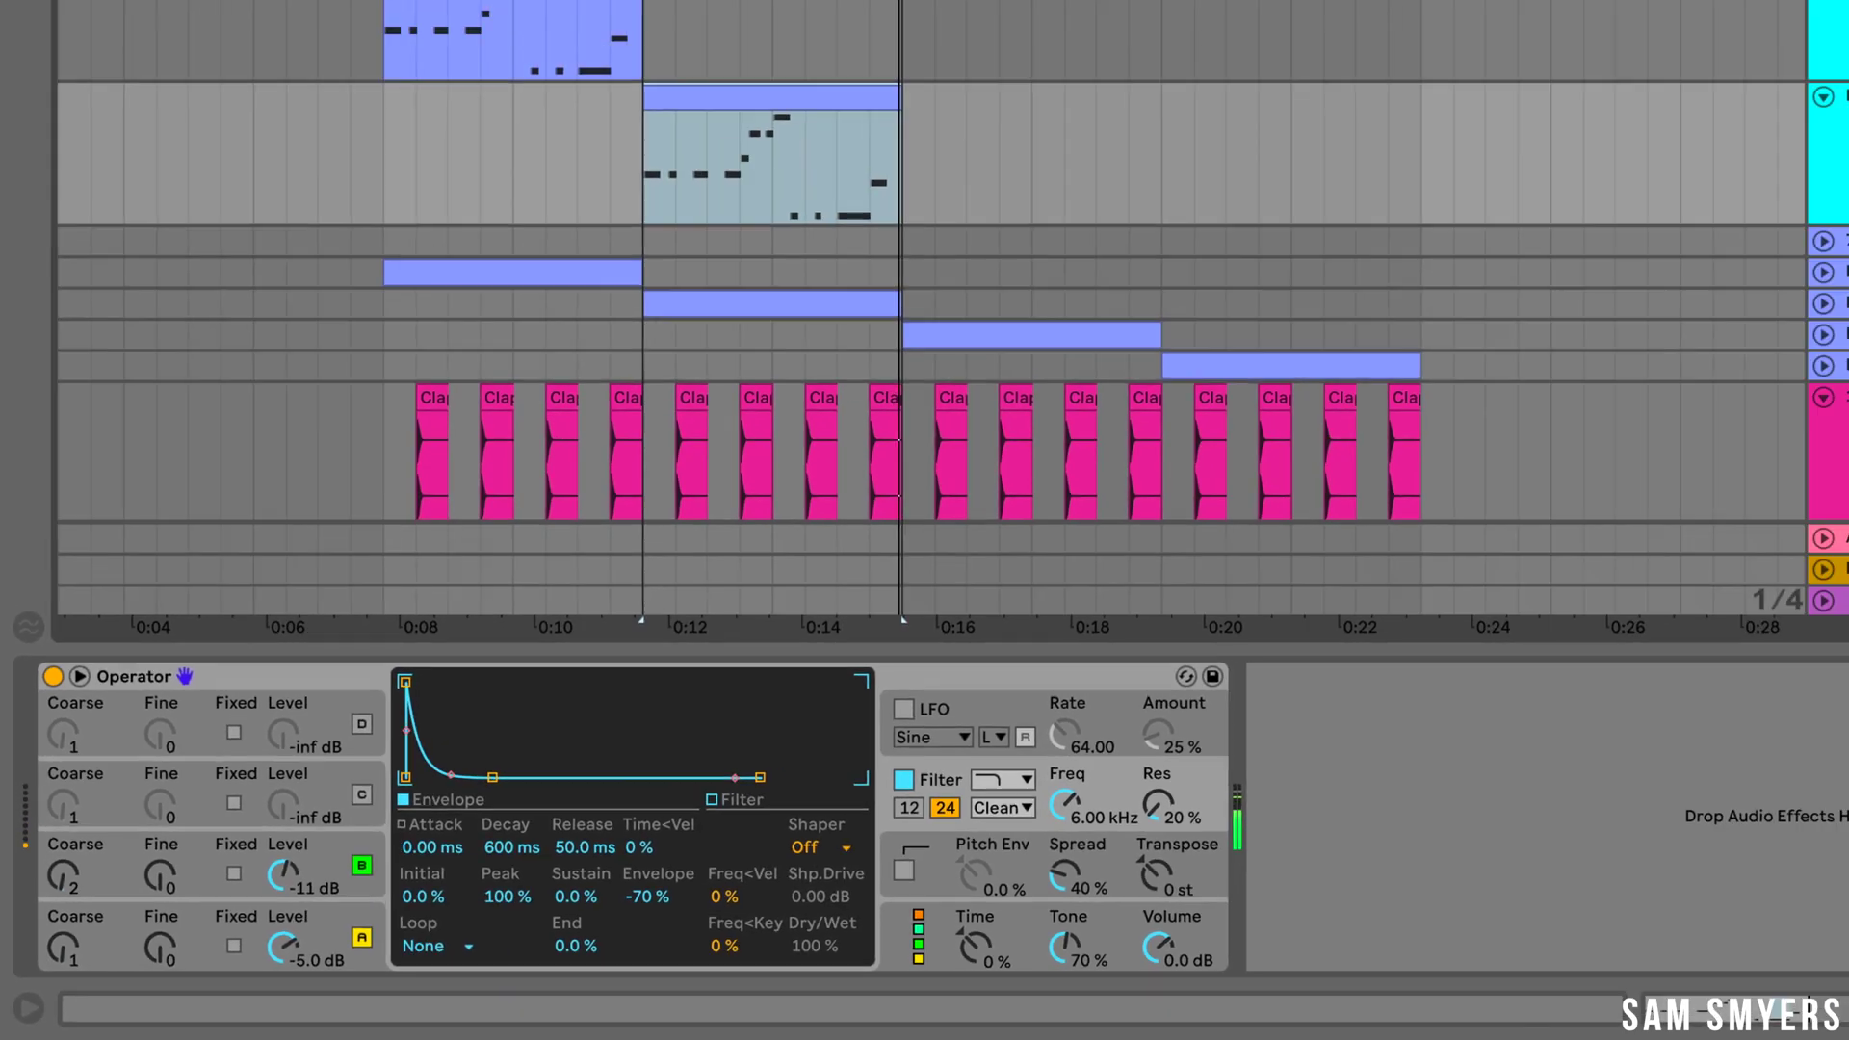
- Rename the second bass track as FM UK House Bass and extend the loop to end at bar 10
{"action": "left_click", "coordinate": [1491, 202]}
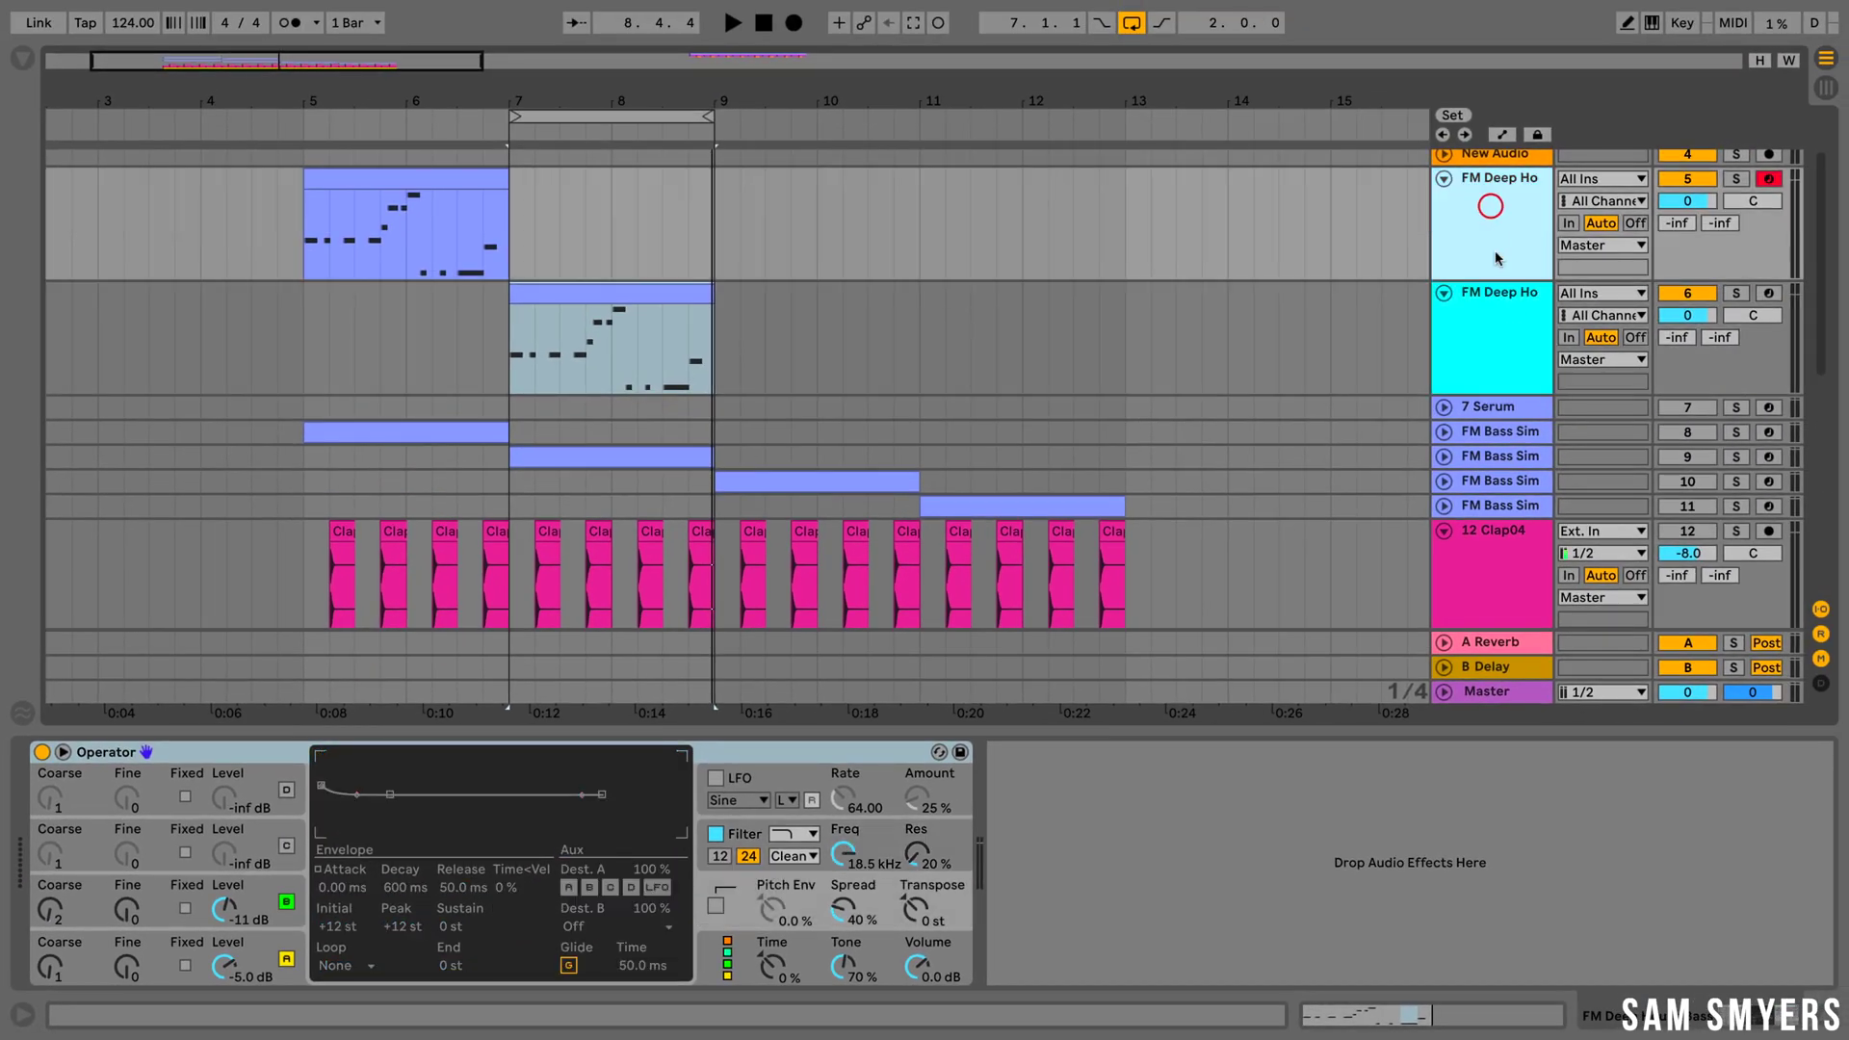
{"action": "left_click", "coordinate": [1507, 318]}
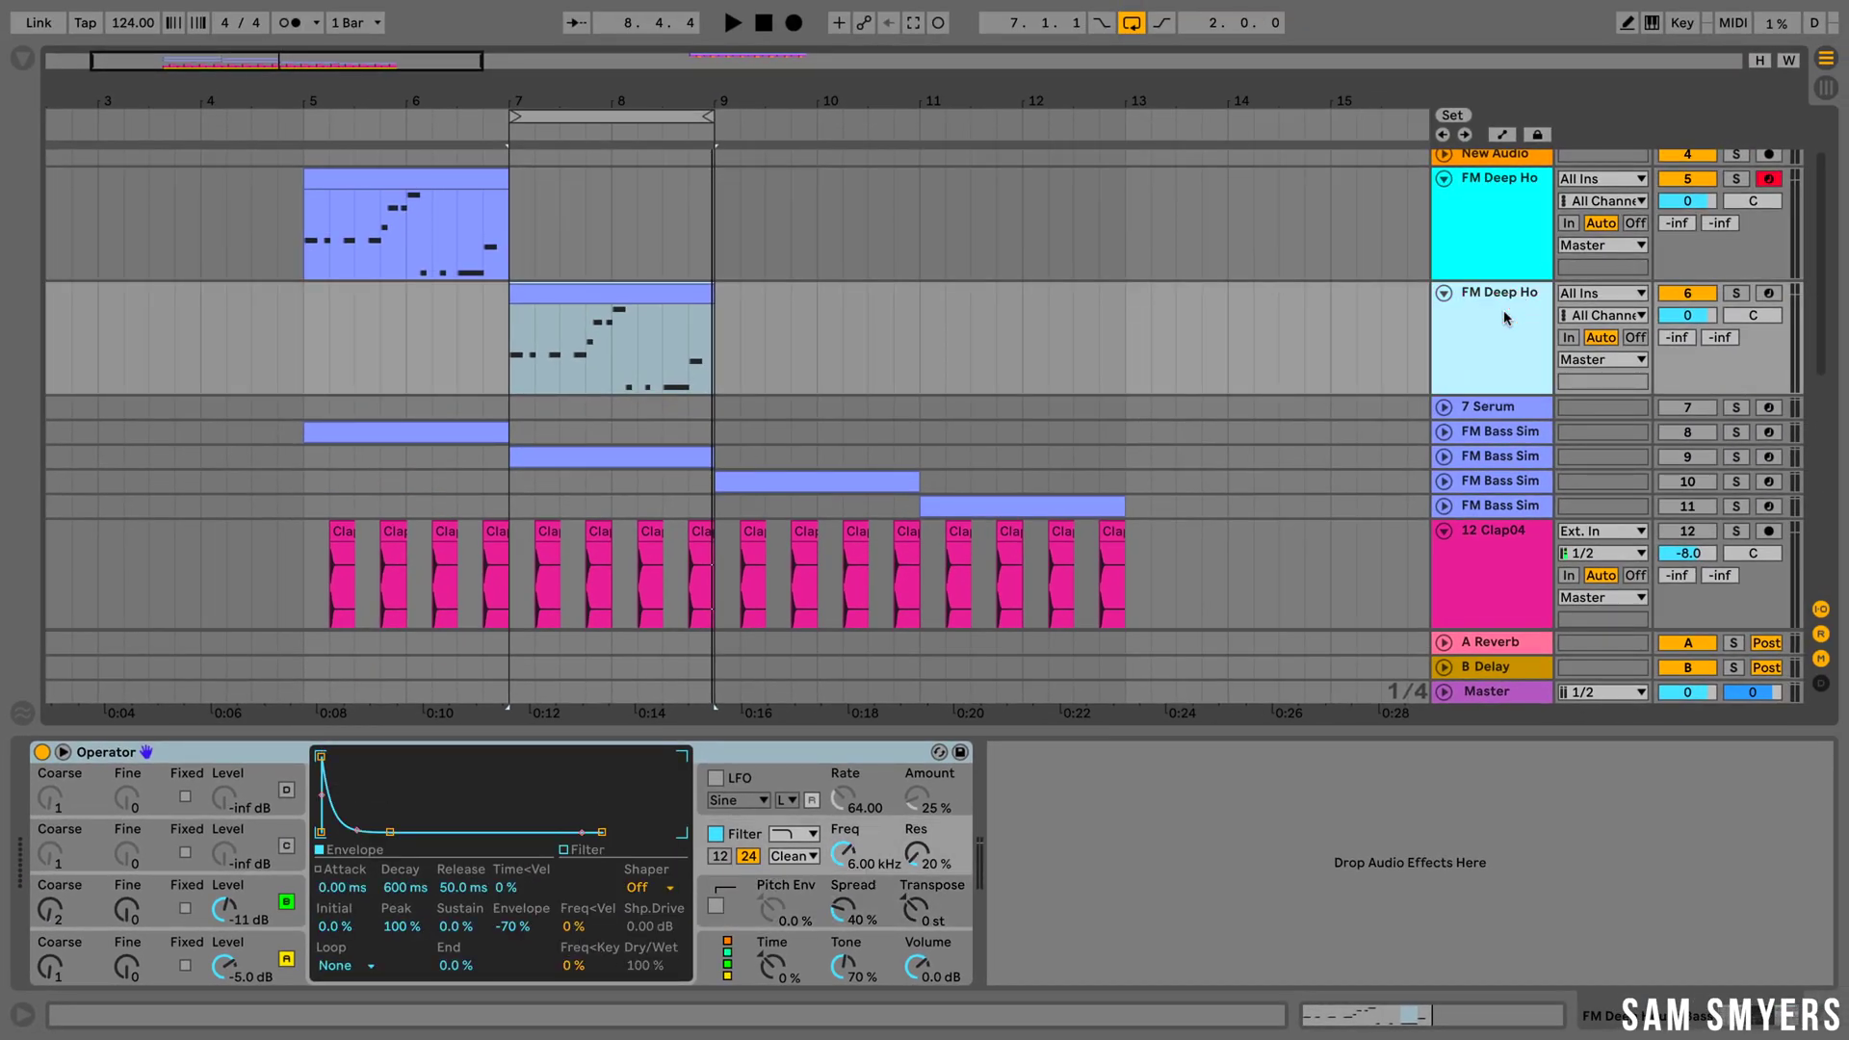
{"action": "key", "text": "ctrl+r"}
{"action": "type", "text": "Fm"}
{"action": "type", "text": " UK House Bass"}
{"action": "key", "text": "Return"}
{"action": "key", "text": "shift+Right"}
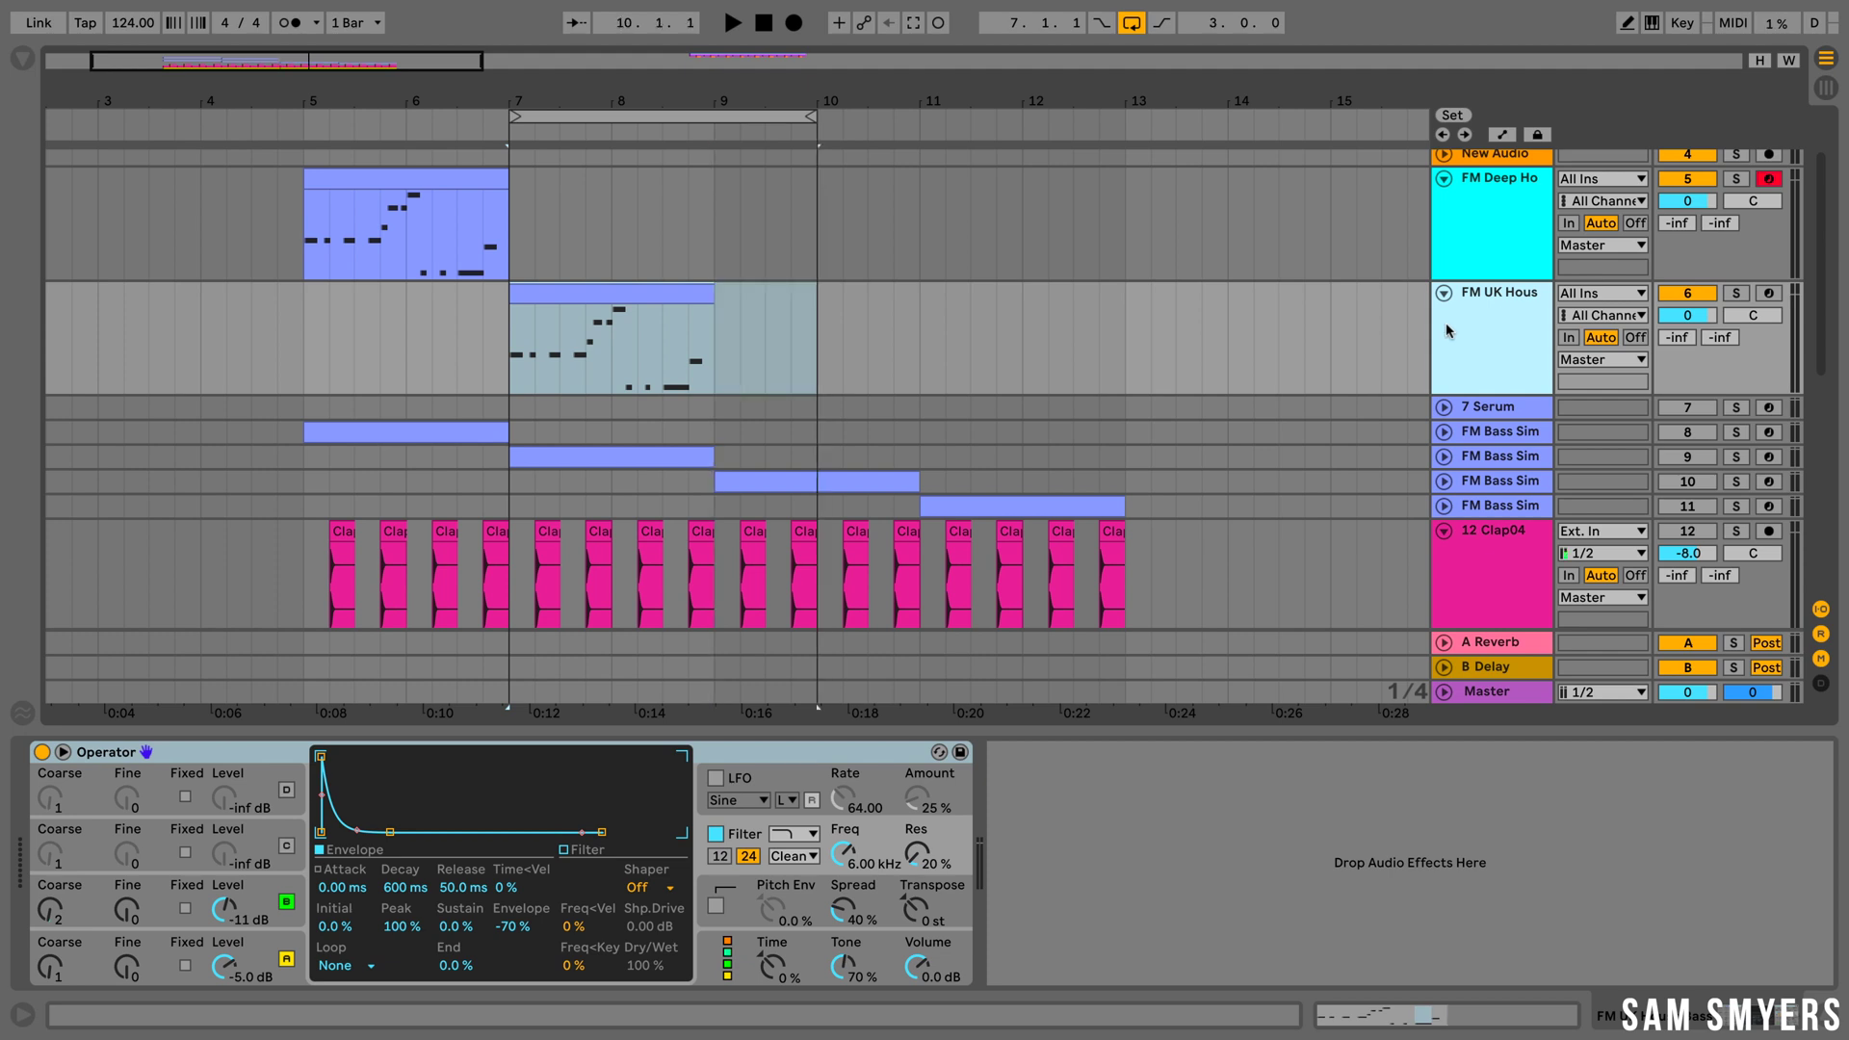
- Duplicate the FM UK House Bass track, moving its clip to bar 9 and the three-bar loop to start there
{"action": "right_click", "coordinate": [1454, 330]}
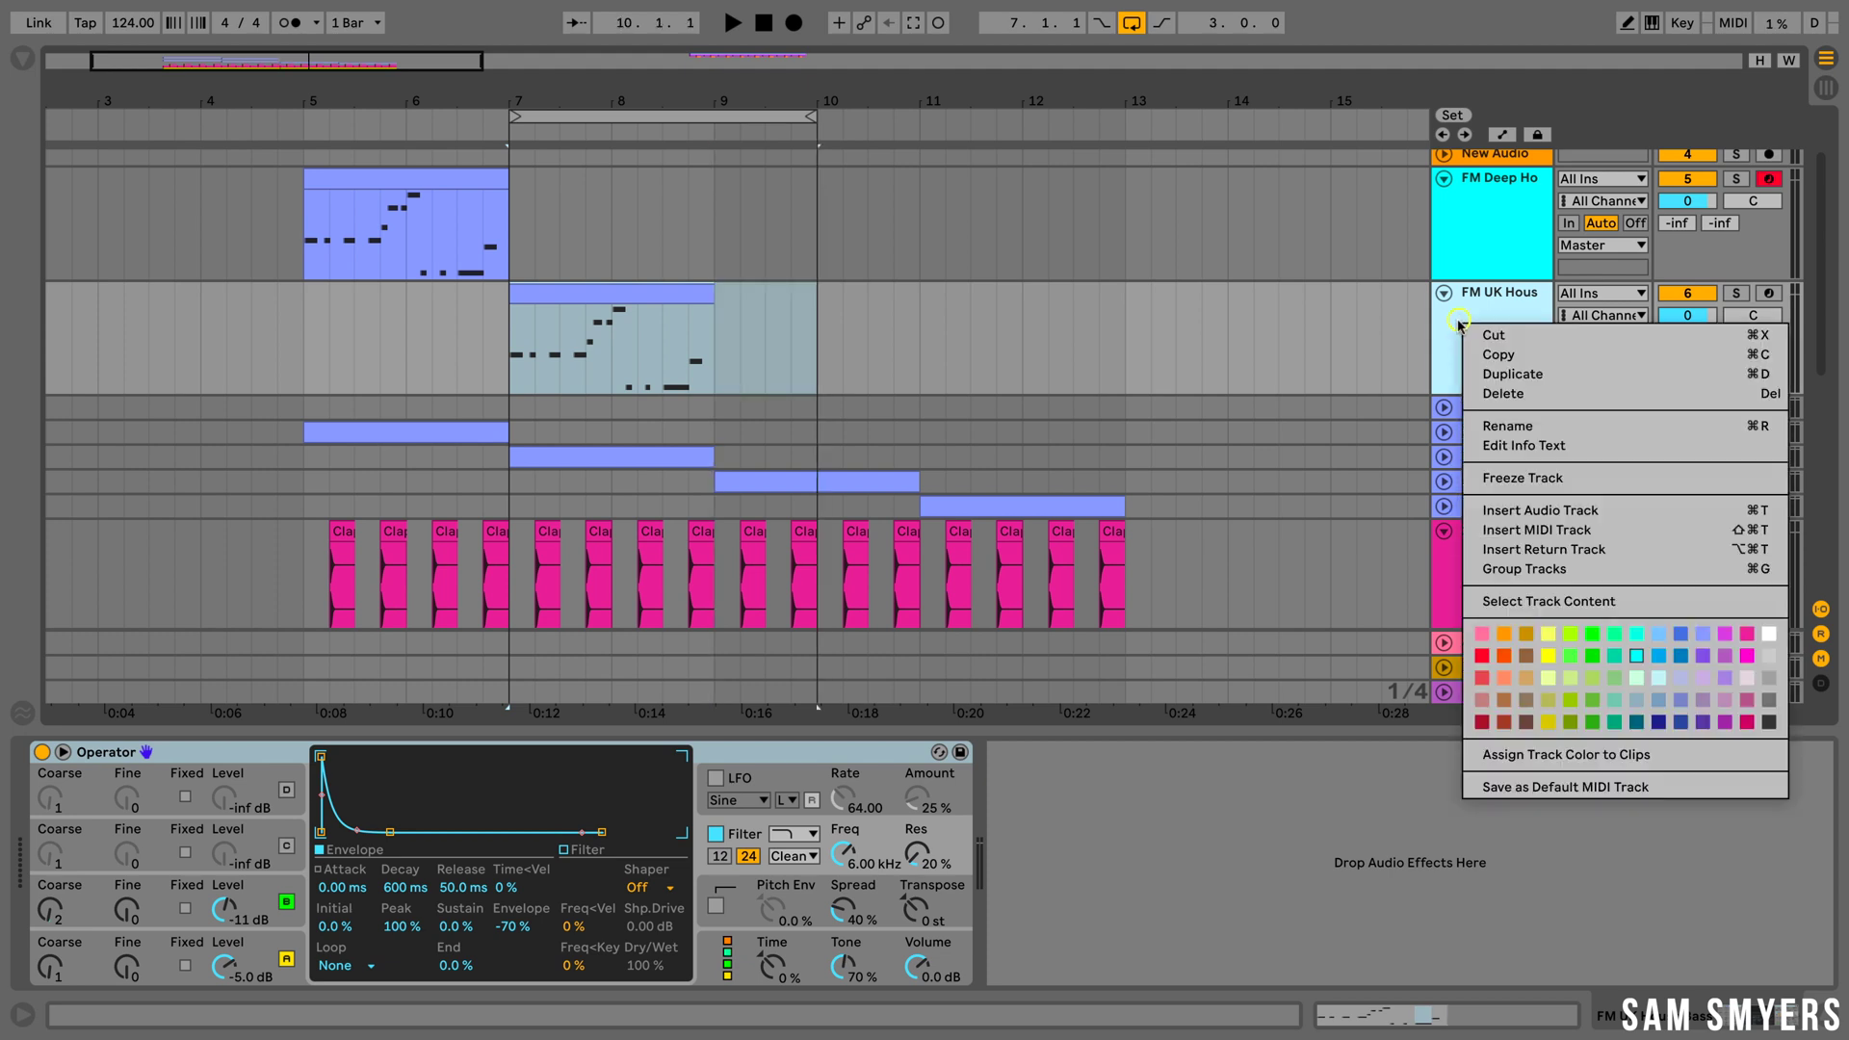
{"action": "left_click", "coordinate": [1533, 376]}
{"action": "left_click_drag", "start_coordinate": [644, 410], "coordinate": [847, 421]}
{"action": "left_click", "coordinate": [1027, 432]}
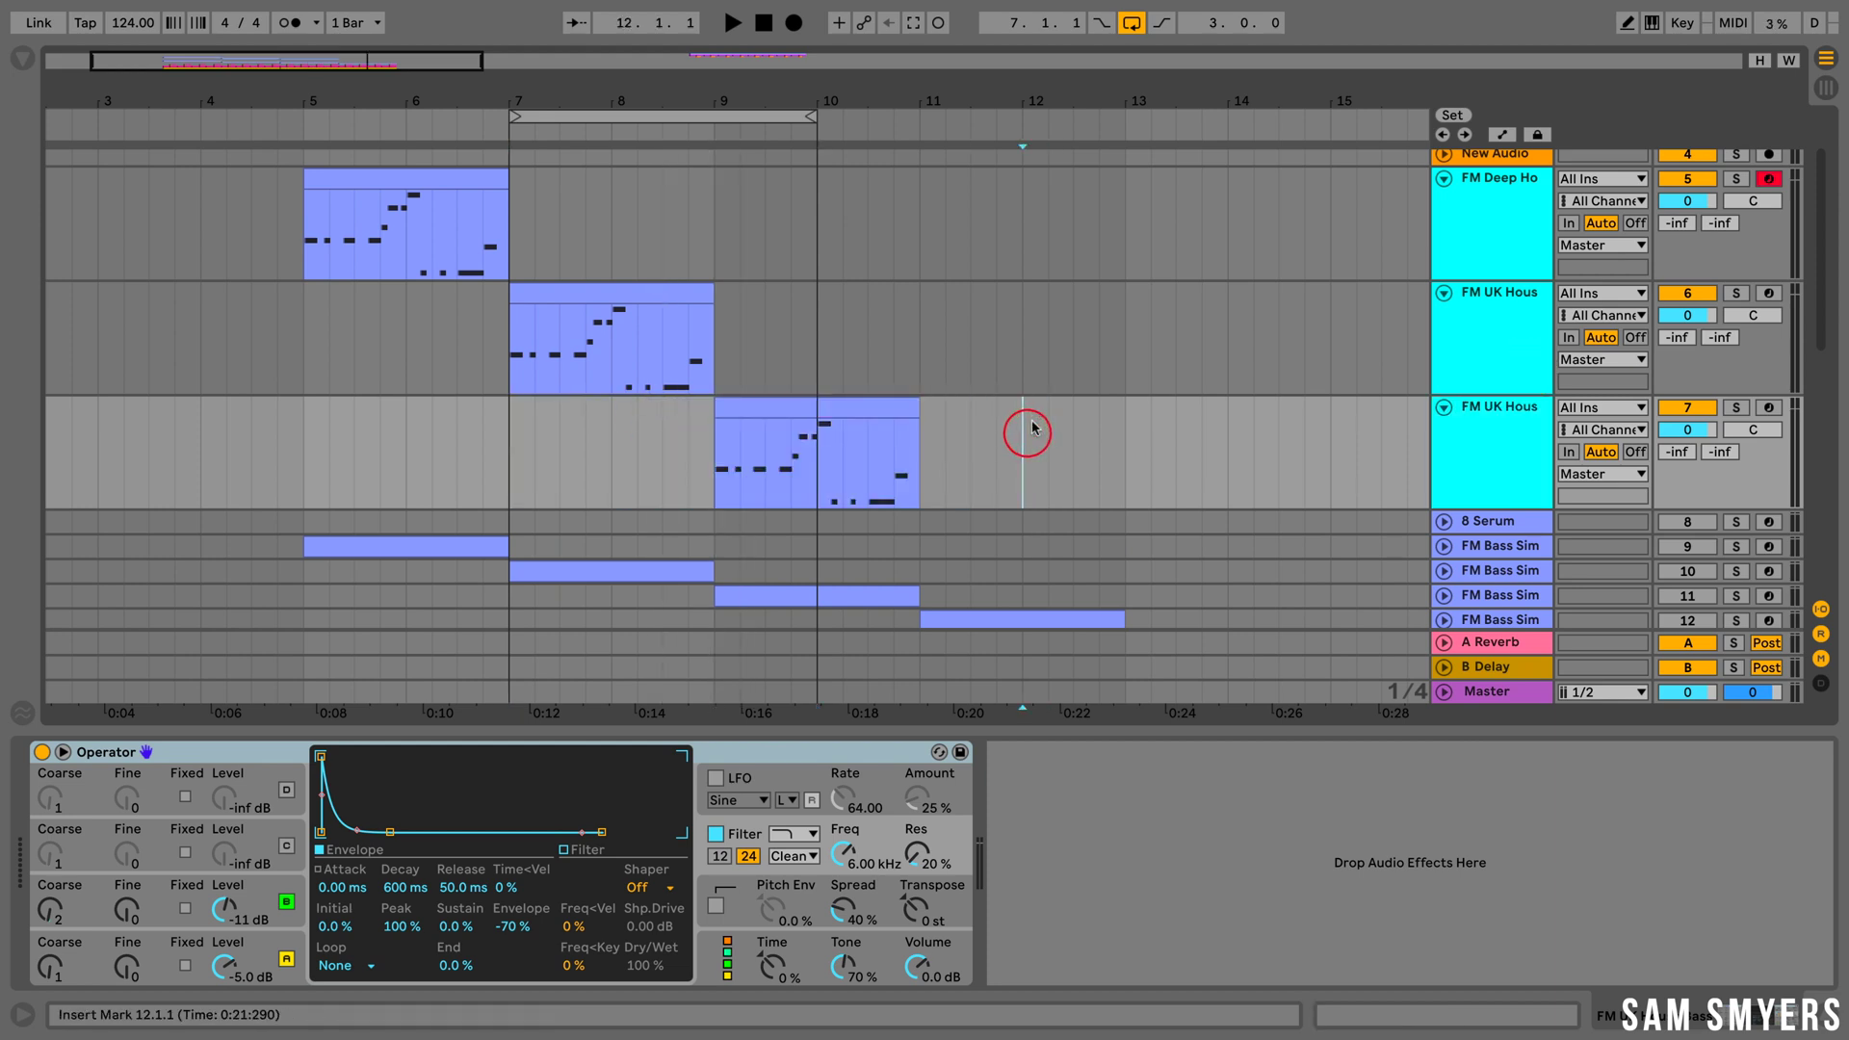
{"action": "left_click_drag", "start_coordinate": [588, 117], "coordinate": [793, 116]}
- Load a default Operator on the new track and choose the algorithm where C and D both feed B into A
{"action": "left_click_drag", "start_coordinate": [363, 215], "coordinate": [413, 916]}
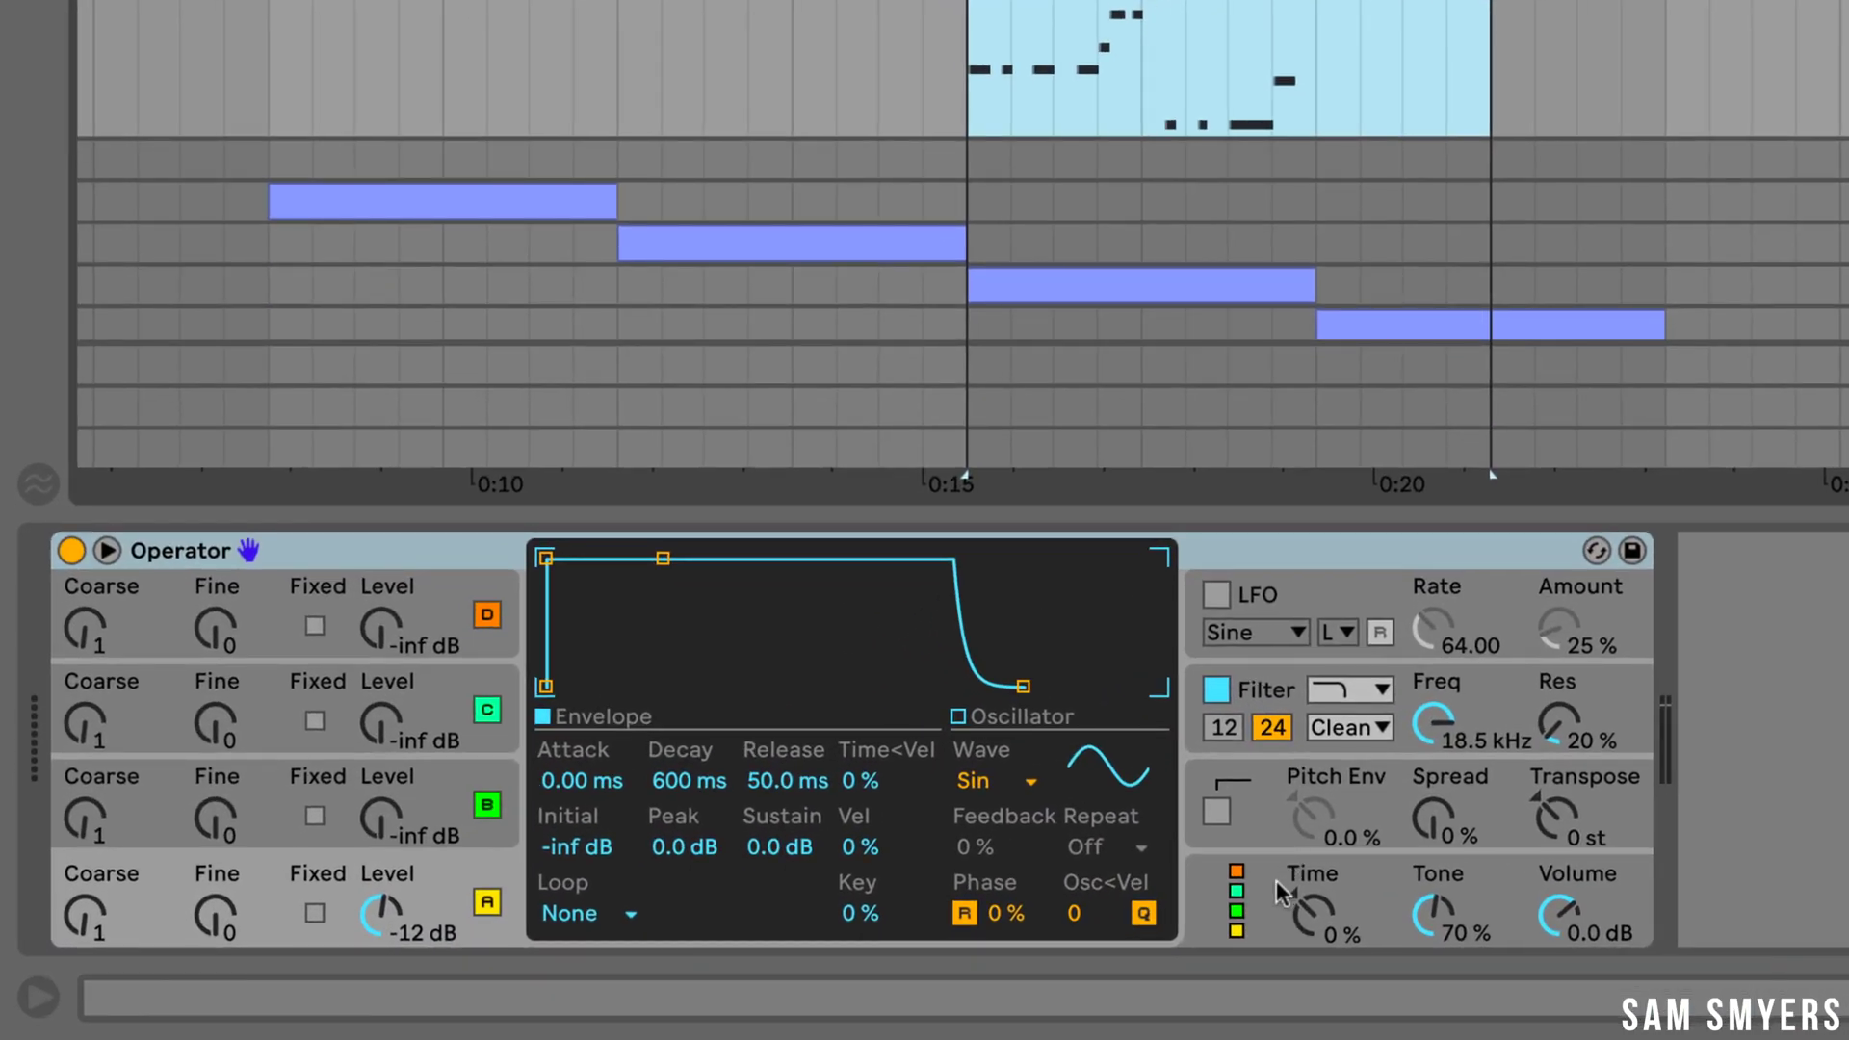
{"action": "left_click", "coordinate": [1277, 884]}
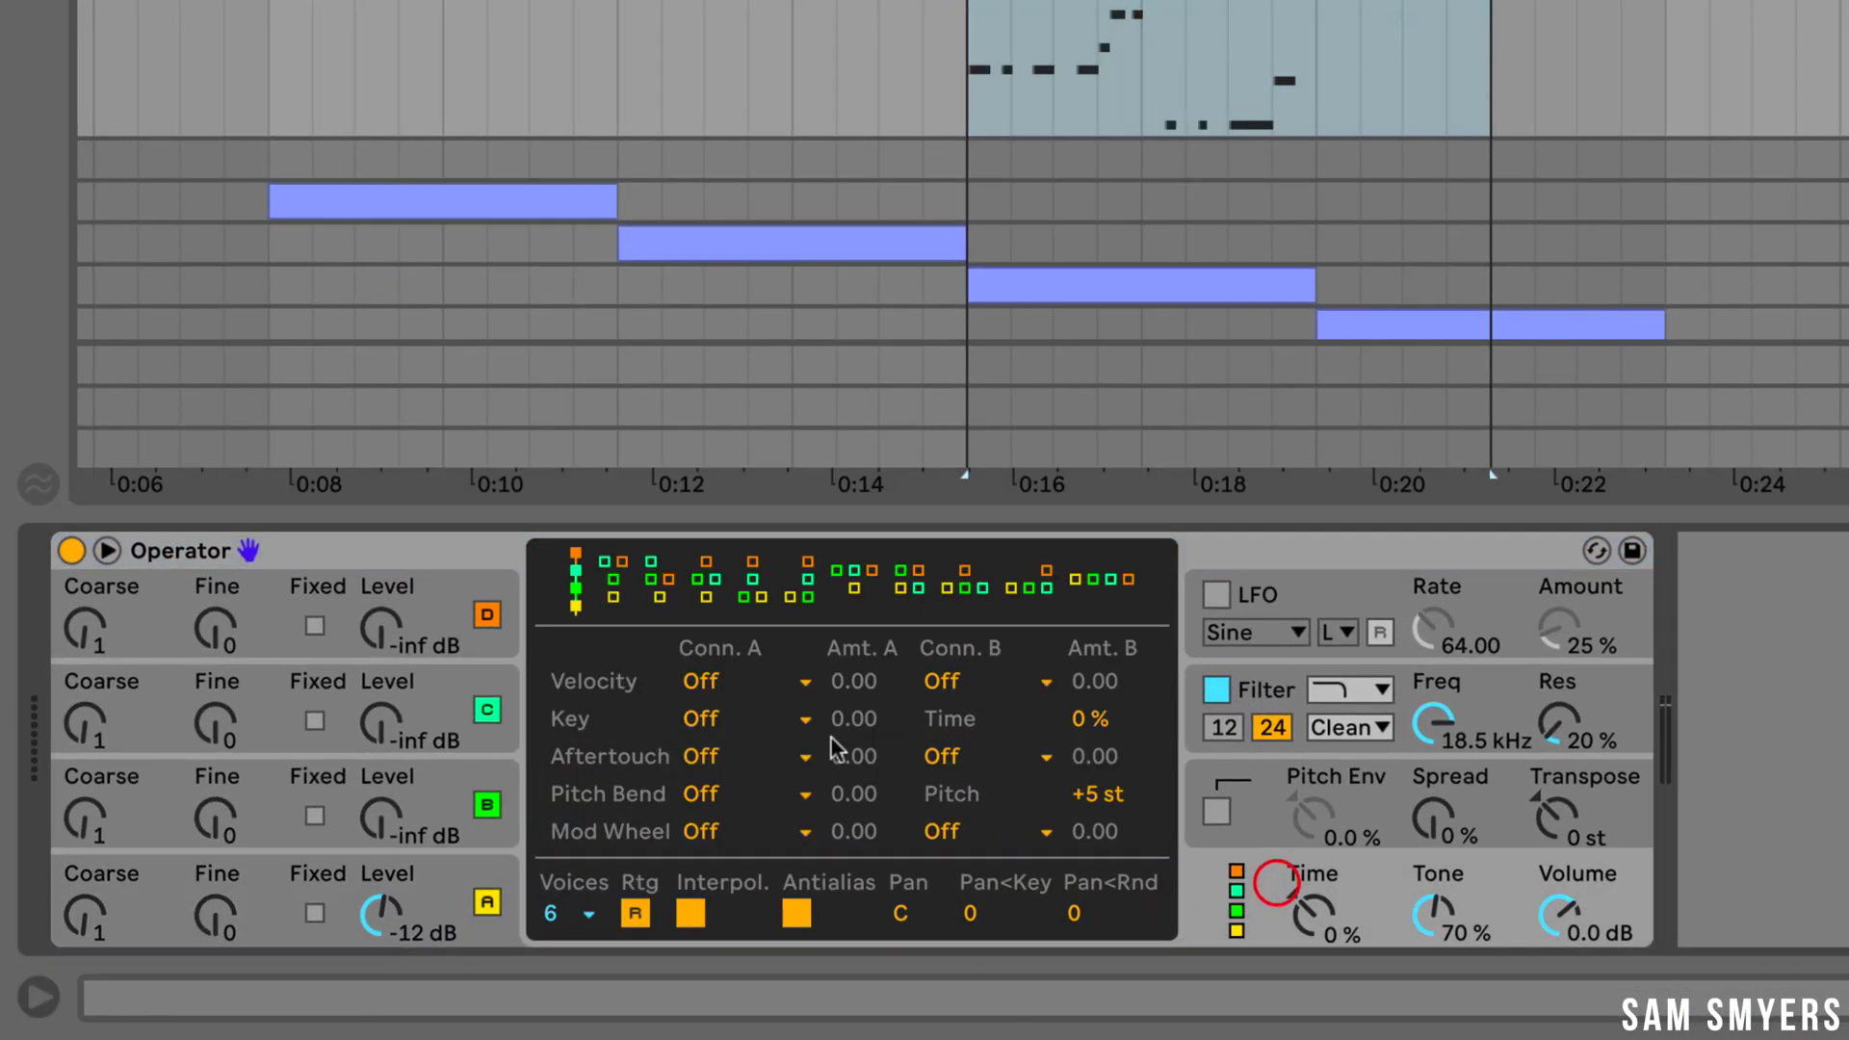
{"action": "left_click", "coordinate": [614, 576]}
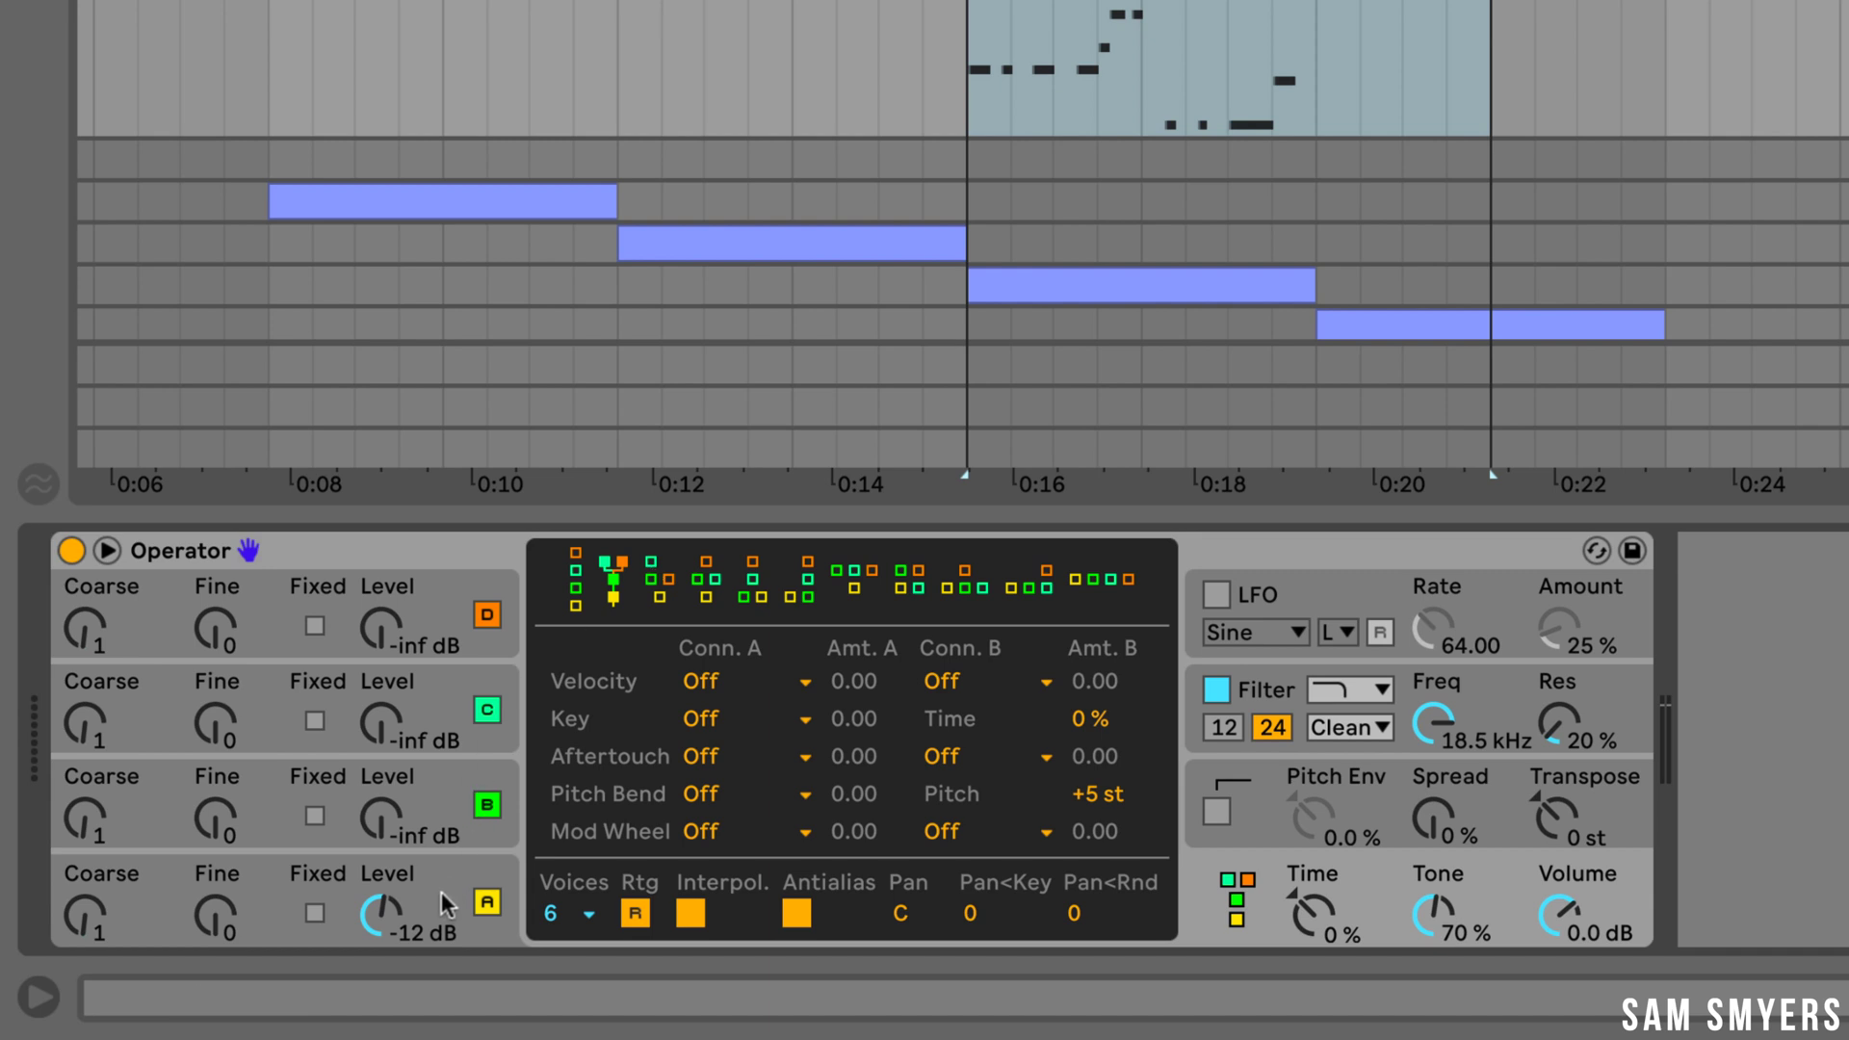
- Set oscillator A's level to -7 dB
{"action": "left_click", "coordinate": [404, 927]}
{"action": "key", "text": "Delete"}
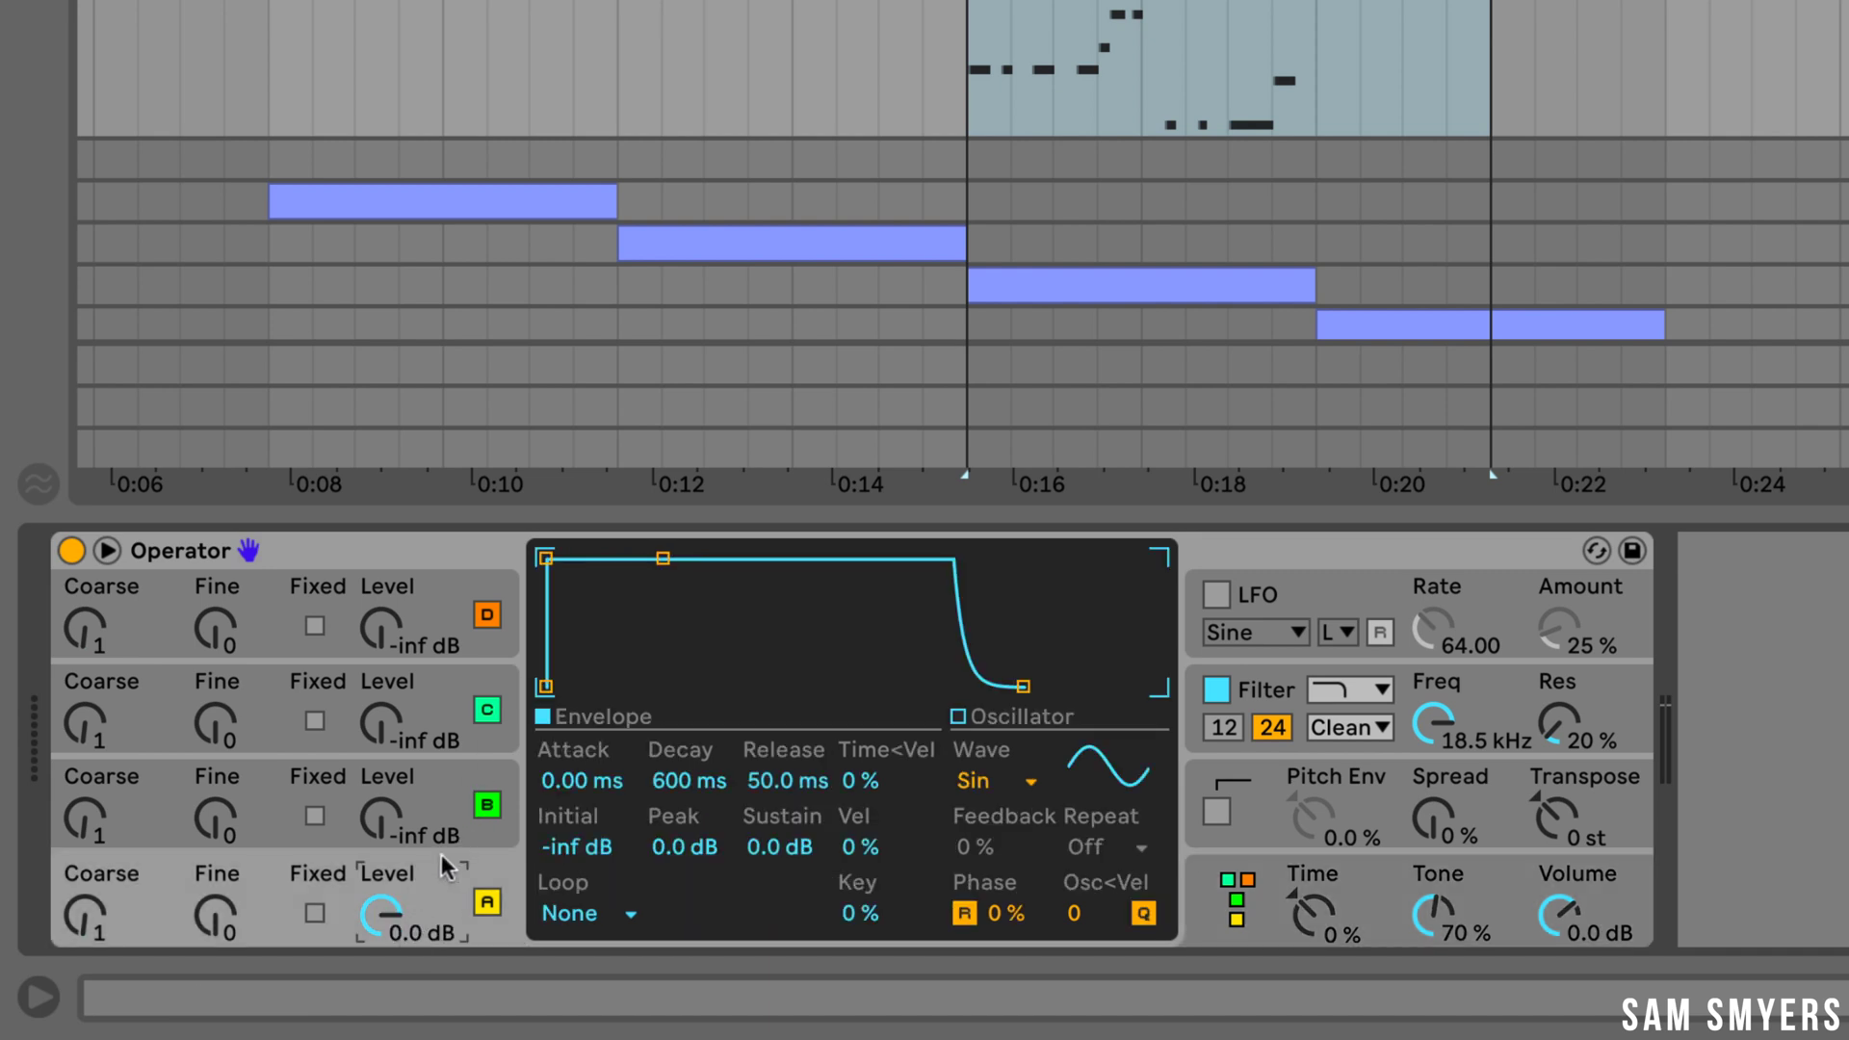
{"action": "key", "text": "Down"}
{"action": "key", "text": "Down"}
{"action": "key", "text": "Down"}
{"action": "key", "text": "Down"}
{"action": "key", "text": "Down"}
{"action": "key", "text": "Down"}
{"action": "key", "text": "Down"}
- Set oscillator A's envelope decay to 400 ms and its sustain to -12 dB
{"action": "left_click", "coordinate": [665, 781]}
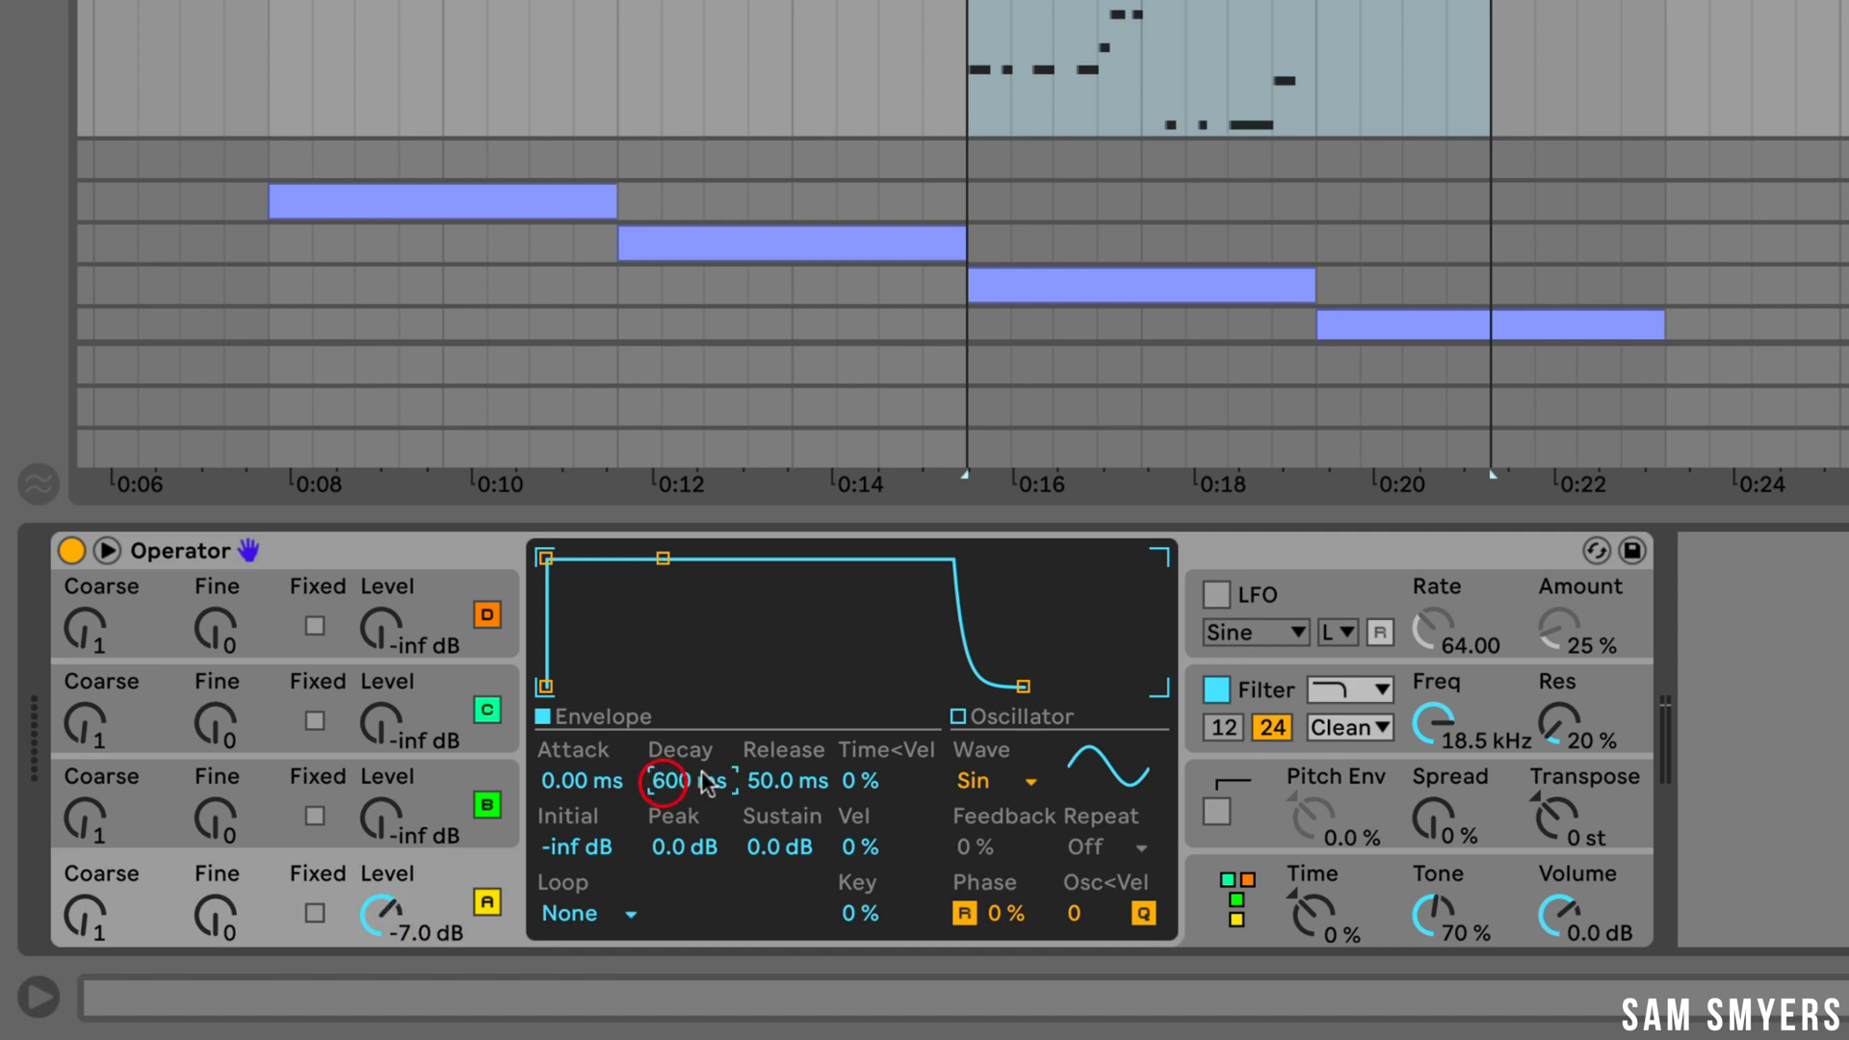
{"action": "type", "text": "400"}
{"action": "key", "text": "Return"}
{"action": "left_click", "coordinate": [749, 853]}
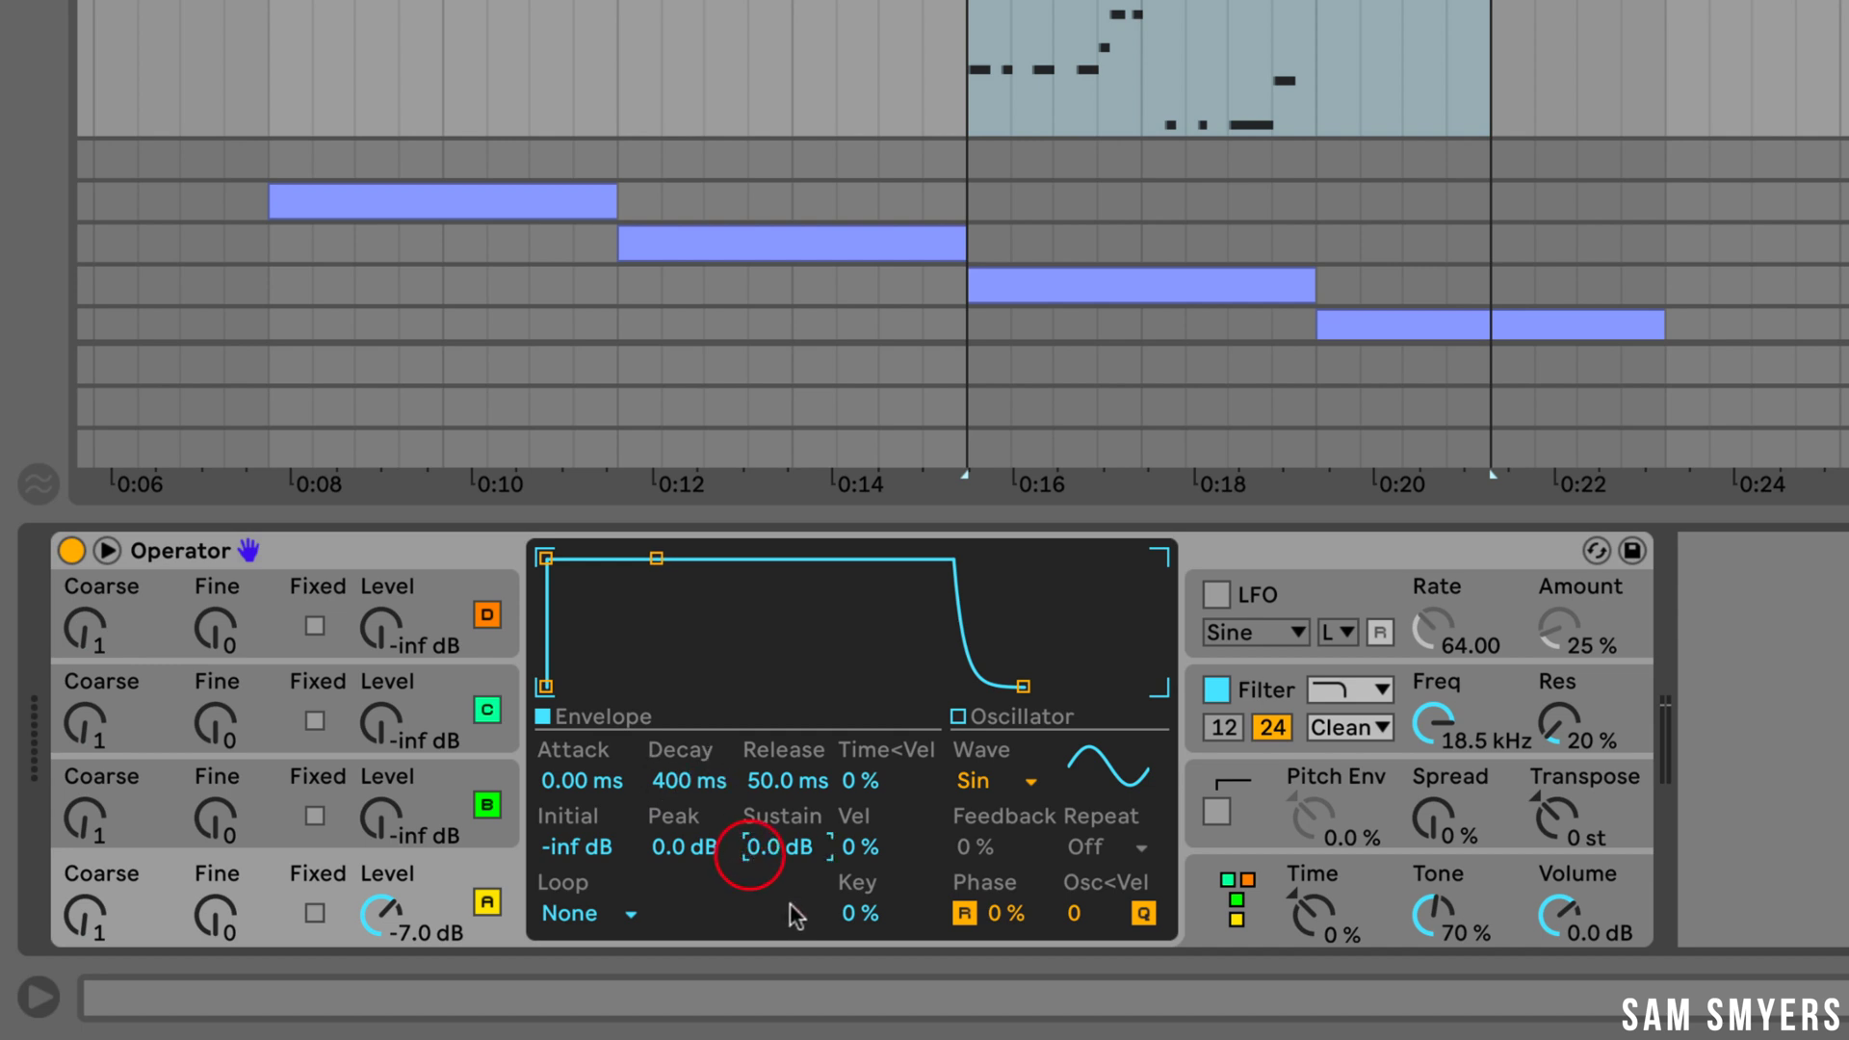
{"action": "type", "text": "-12"}
{"action": "key", "text": "Return"}
- Play back the new bass clip from bar 9
{"action": "left_click", "coordinate": [961, 50]}
{"action": "key", "text": "space"}
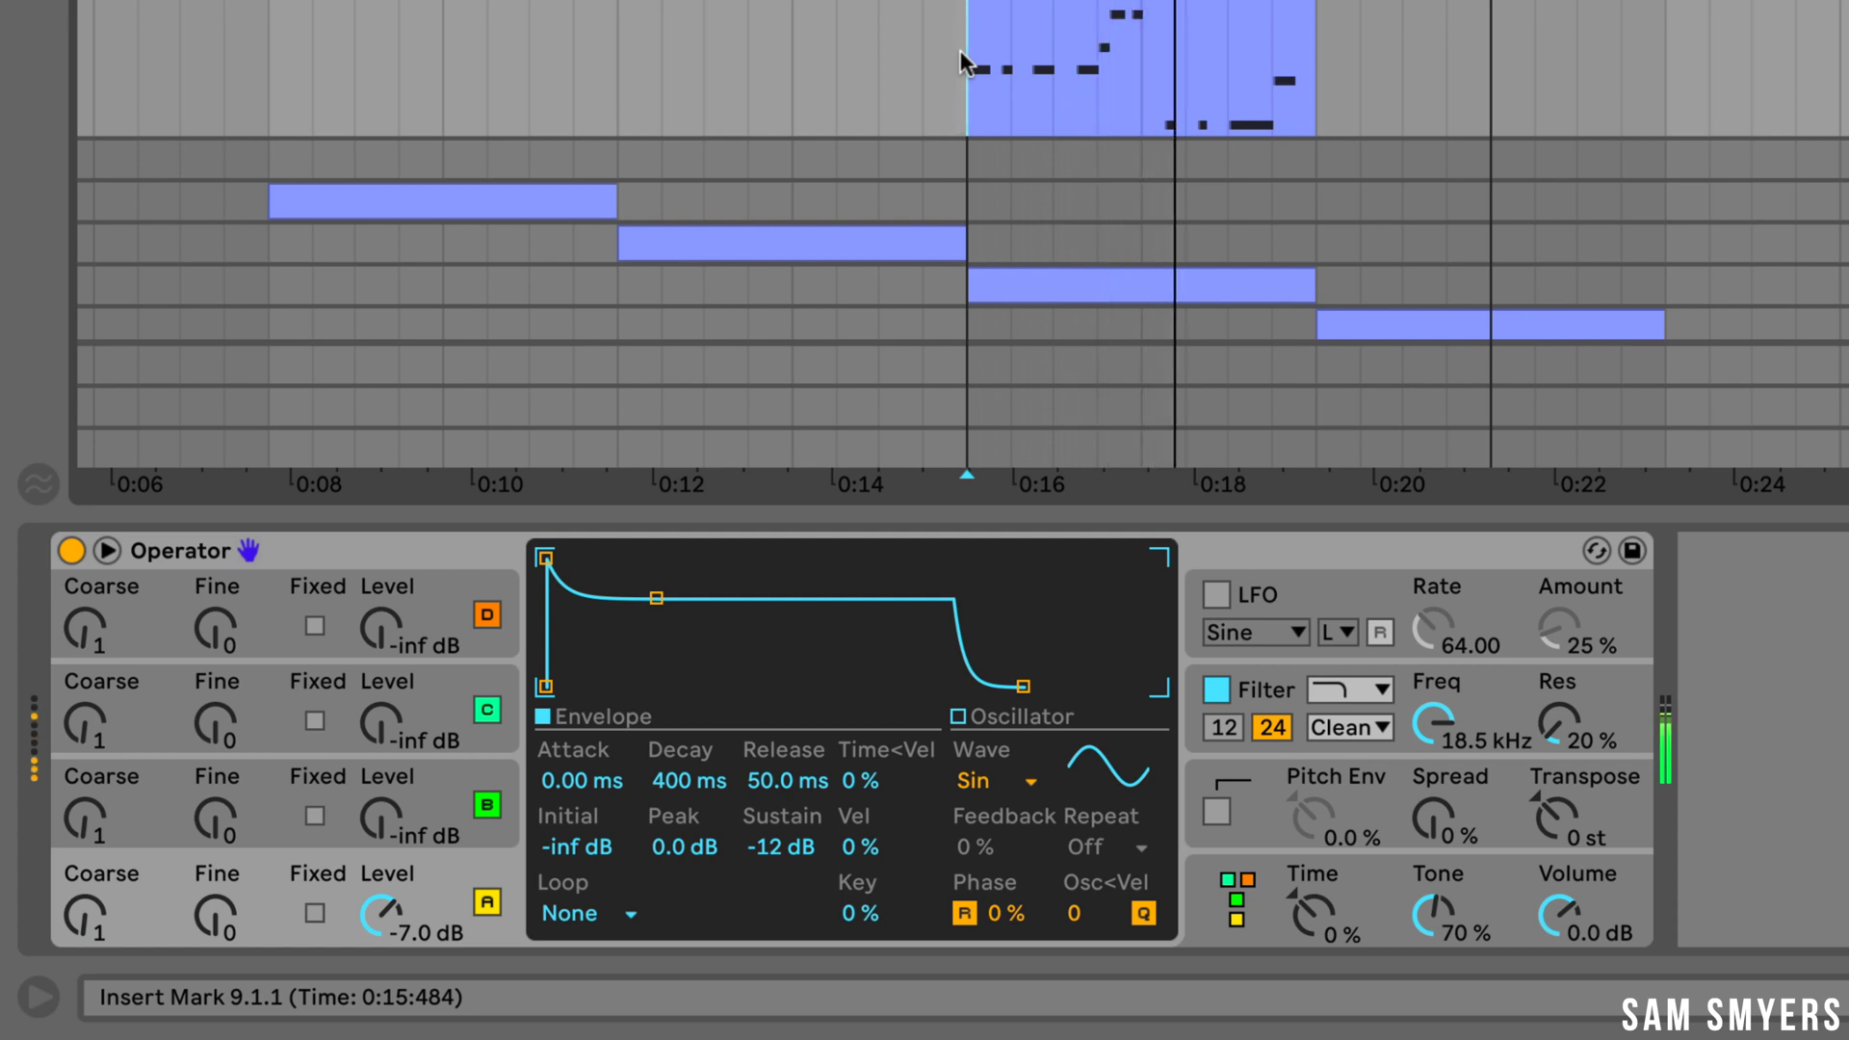
{"action": "key", "text": "space"}
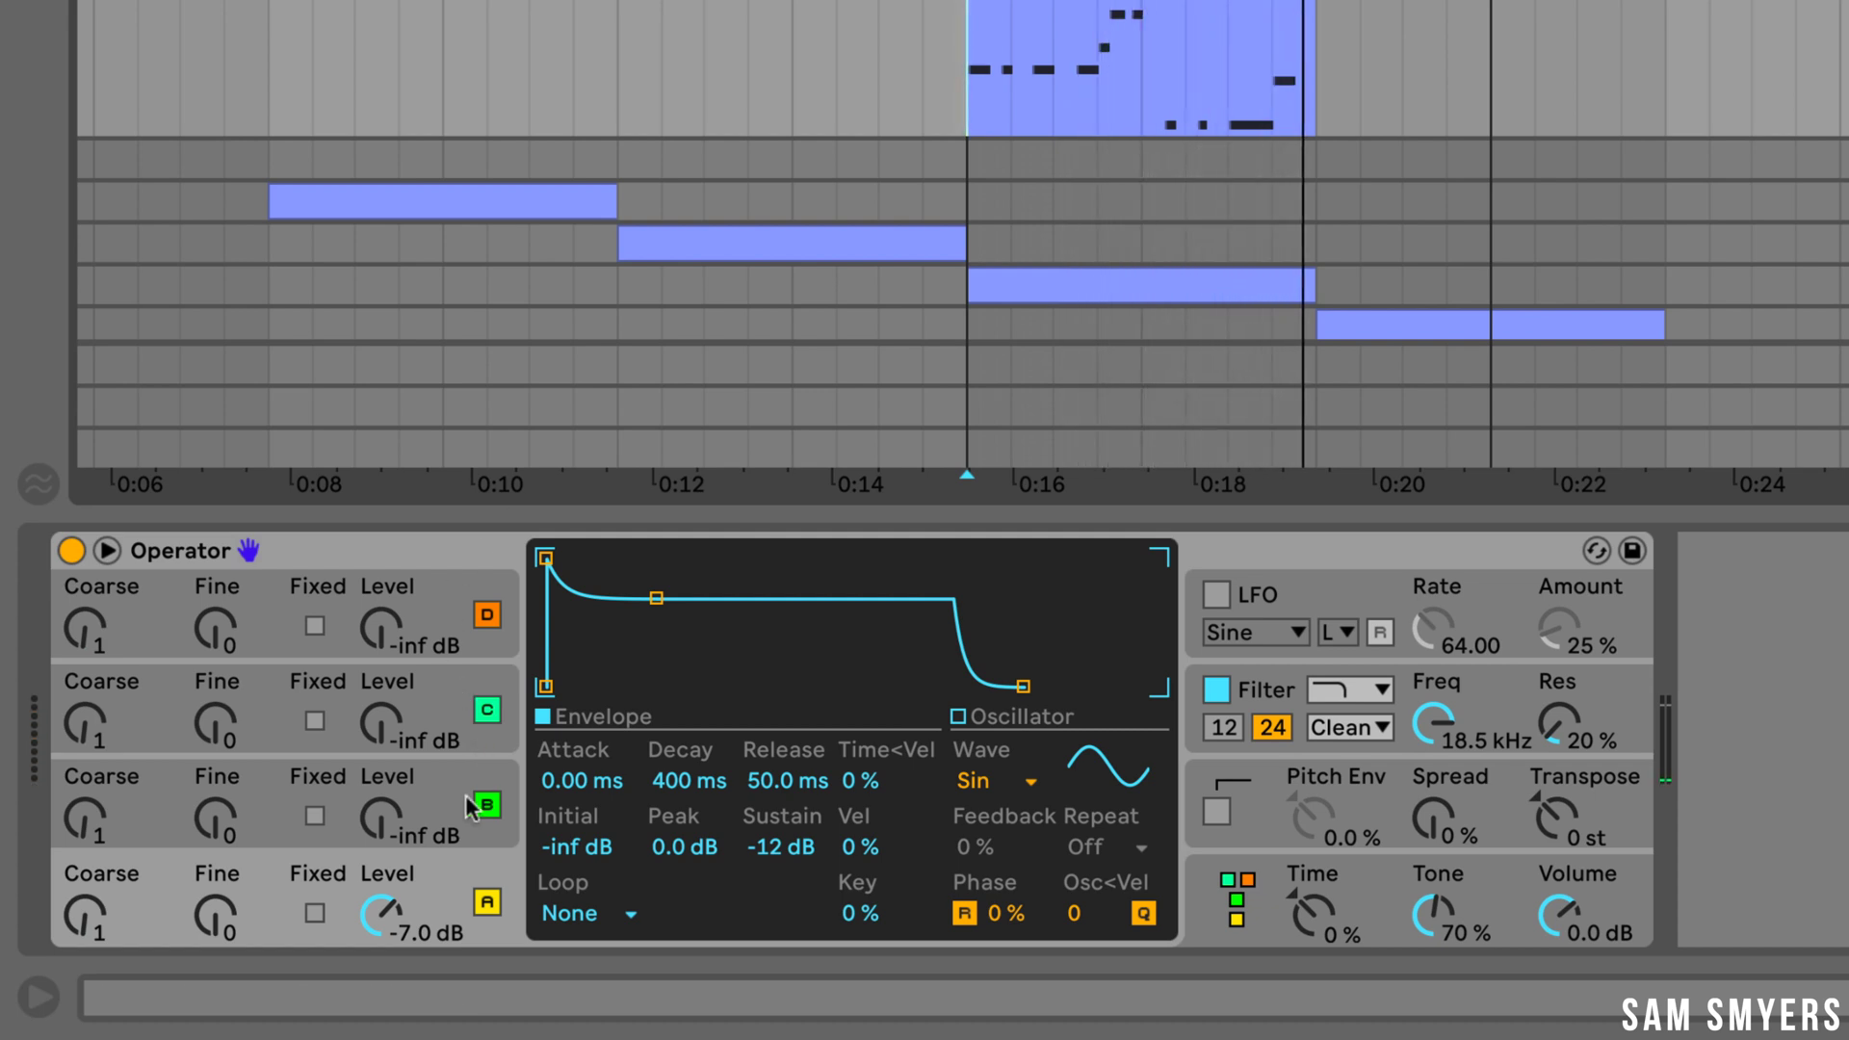
- Set oscillator B's level to -20 dB with a 750 ms decay and -5 dB sustain, and play back the result
{"action": "left_click", "coordinate": [447, 785]}
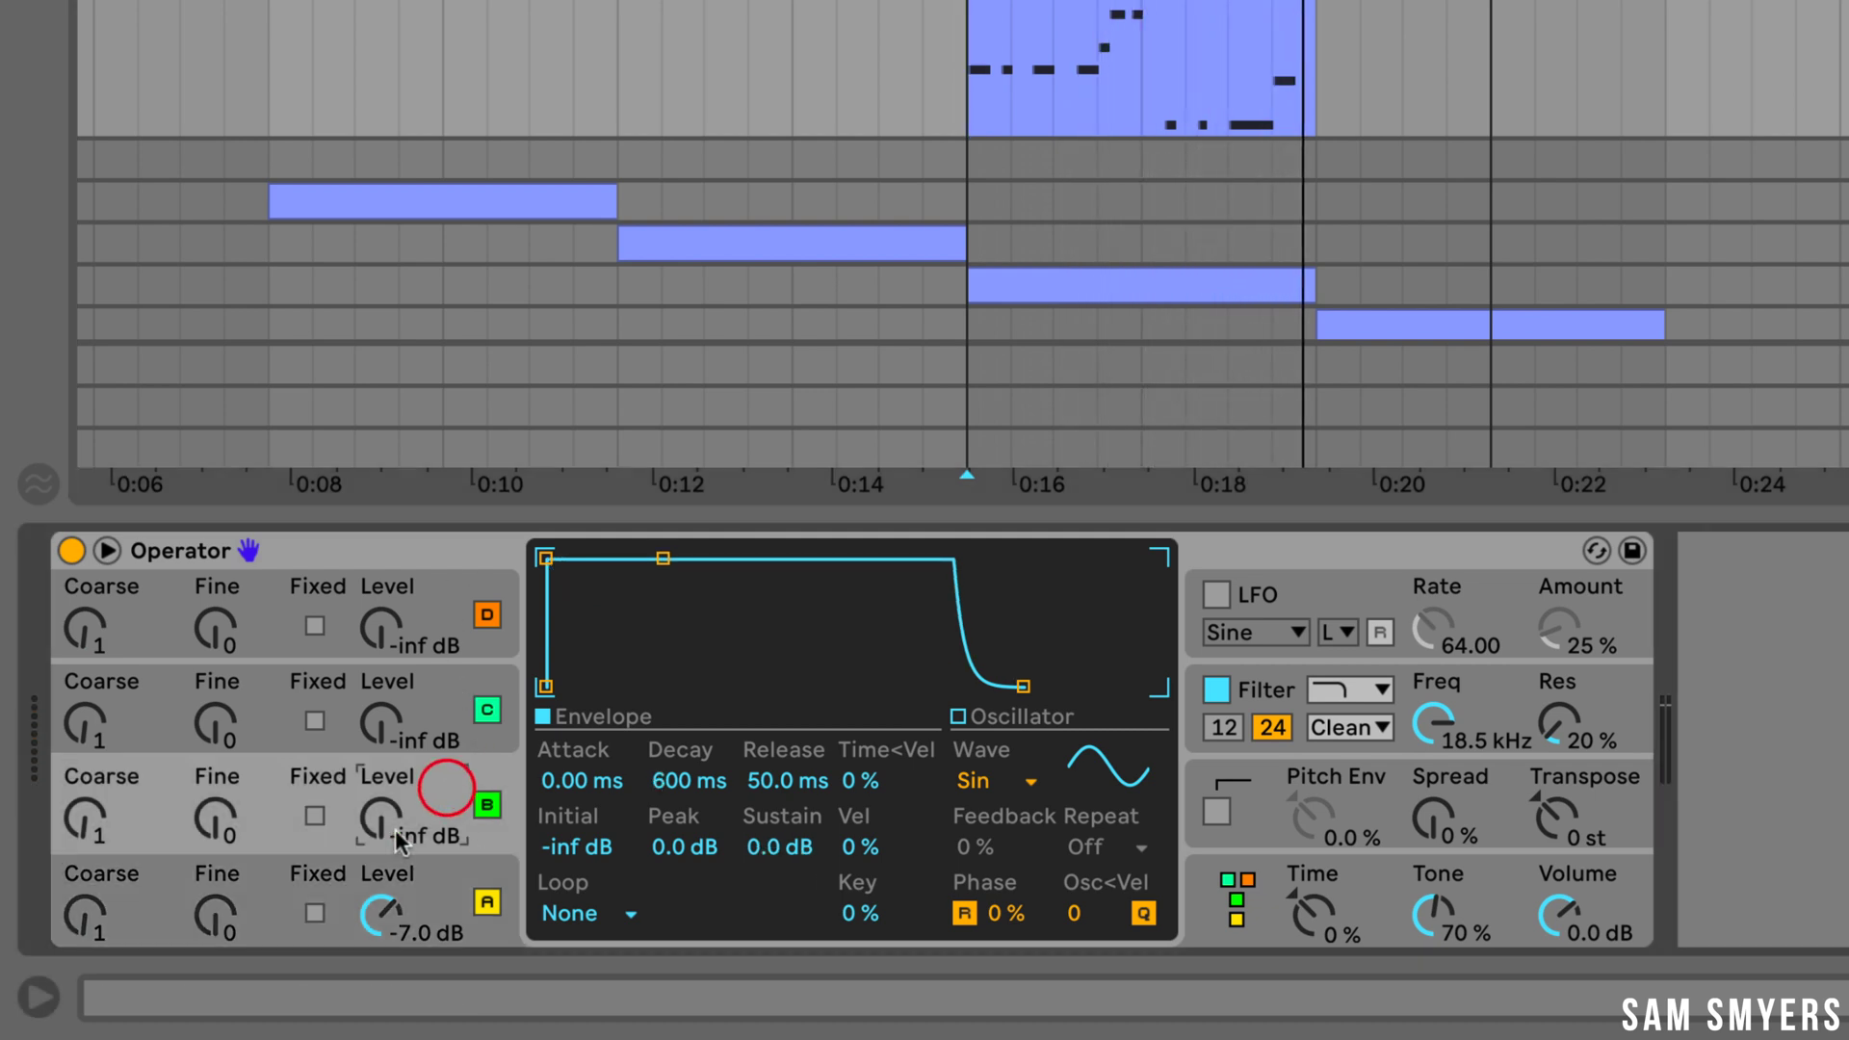
{"action": "left_click", "coordinate": [383, 817]}
{"action": "left_click_drag", "start_coordinate": [383, 817], "coordinate": [383, 816]}
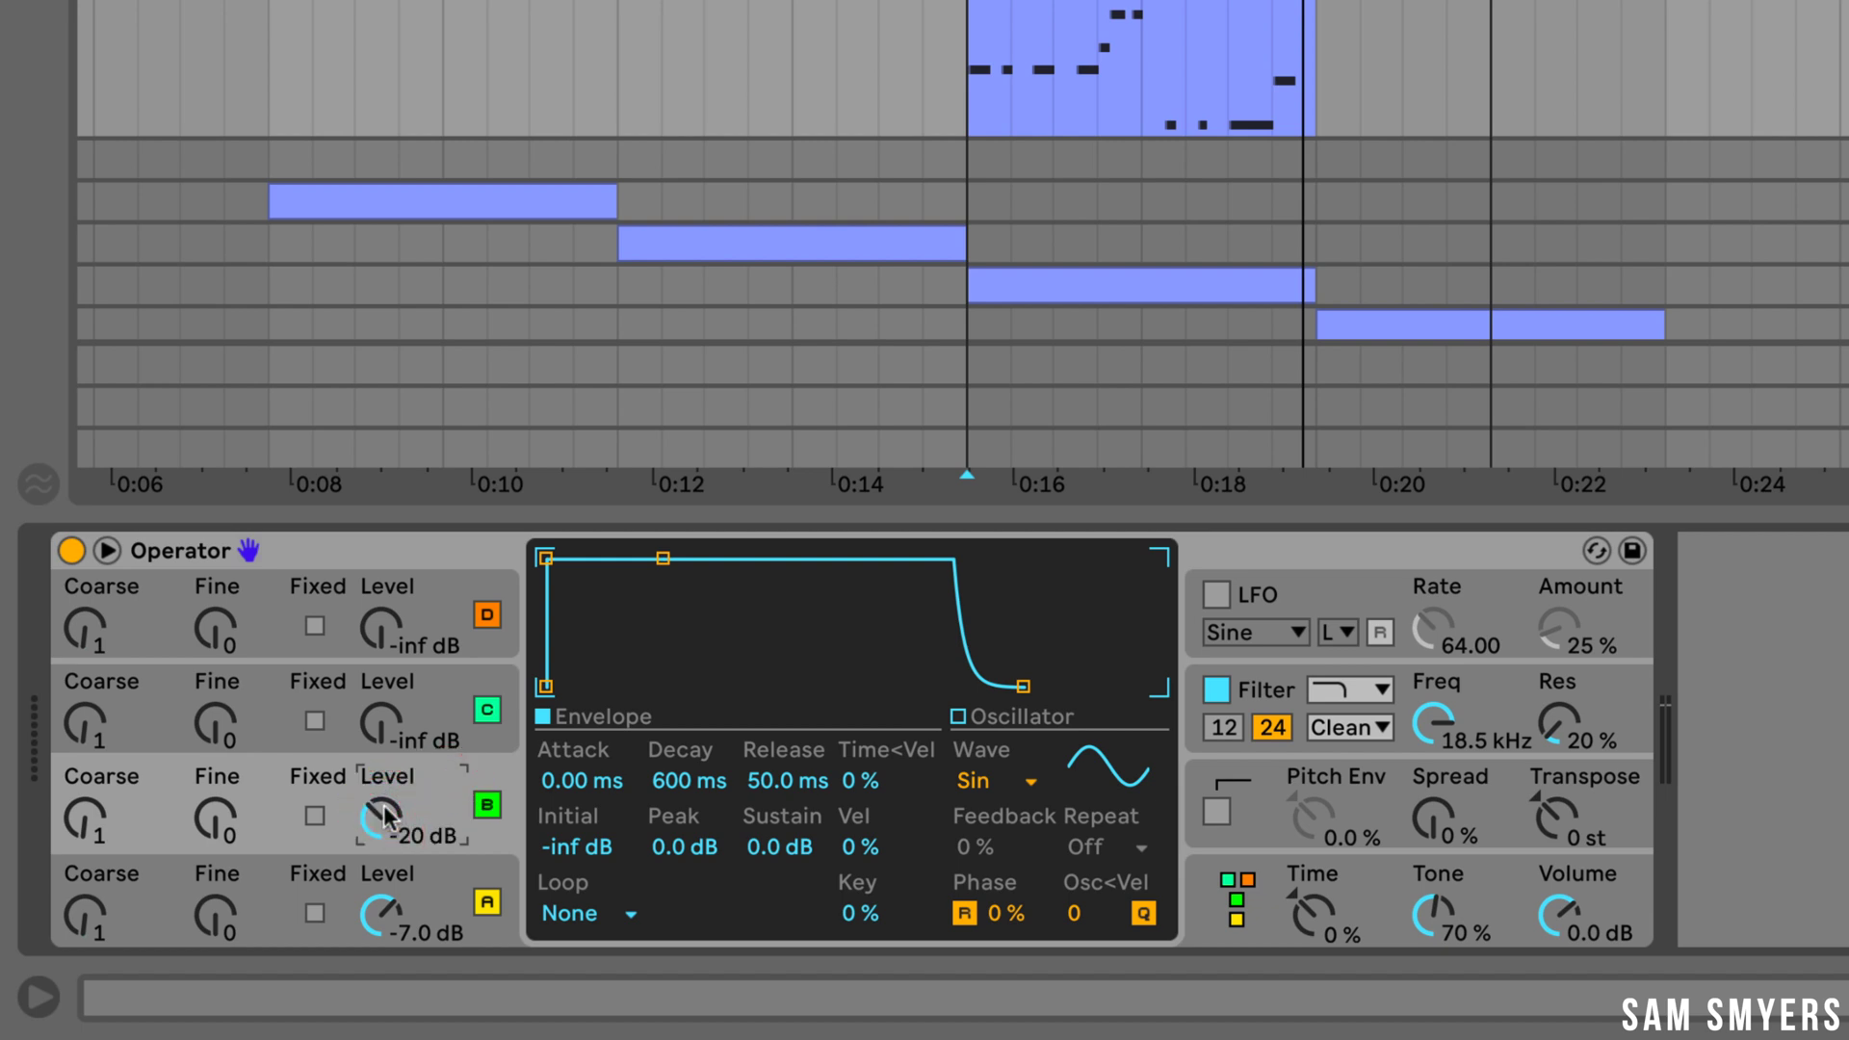
{"action": "left_click", "coordinate": [672, 782]}
{"action": "type", "text": "750"}
{"action": "left_click", "coordinate": [766, 849]}
{"action": "type", "text": "-5"}
{"action": "key", "text": "Return"}
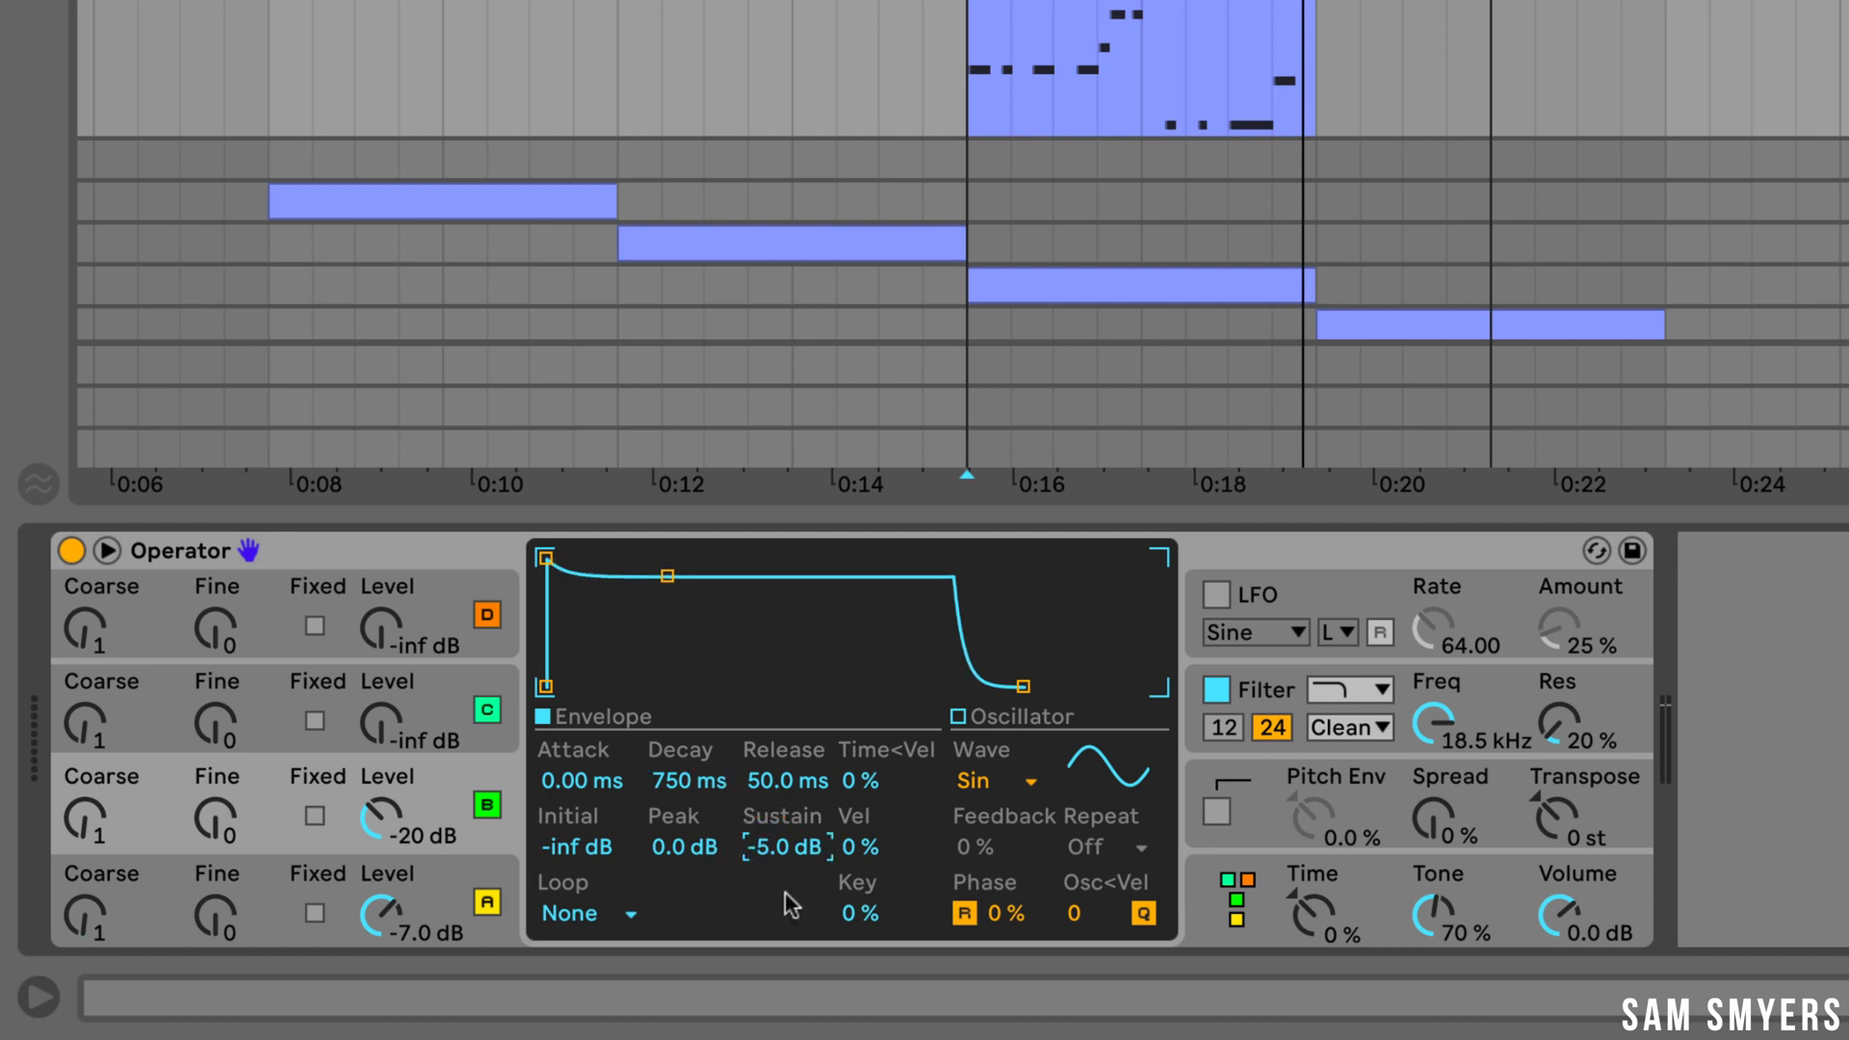
{"action": "key", "text": "space"}
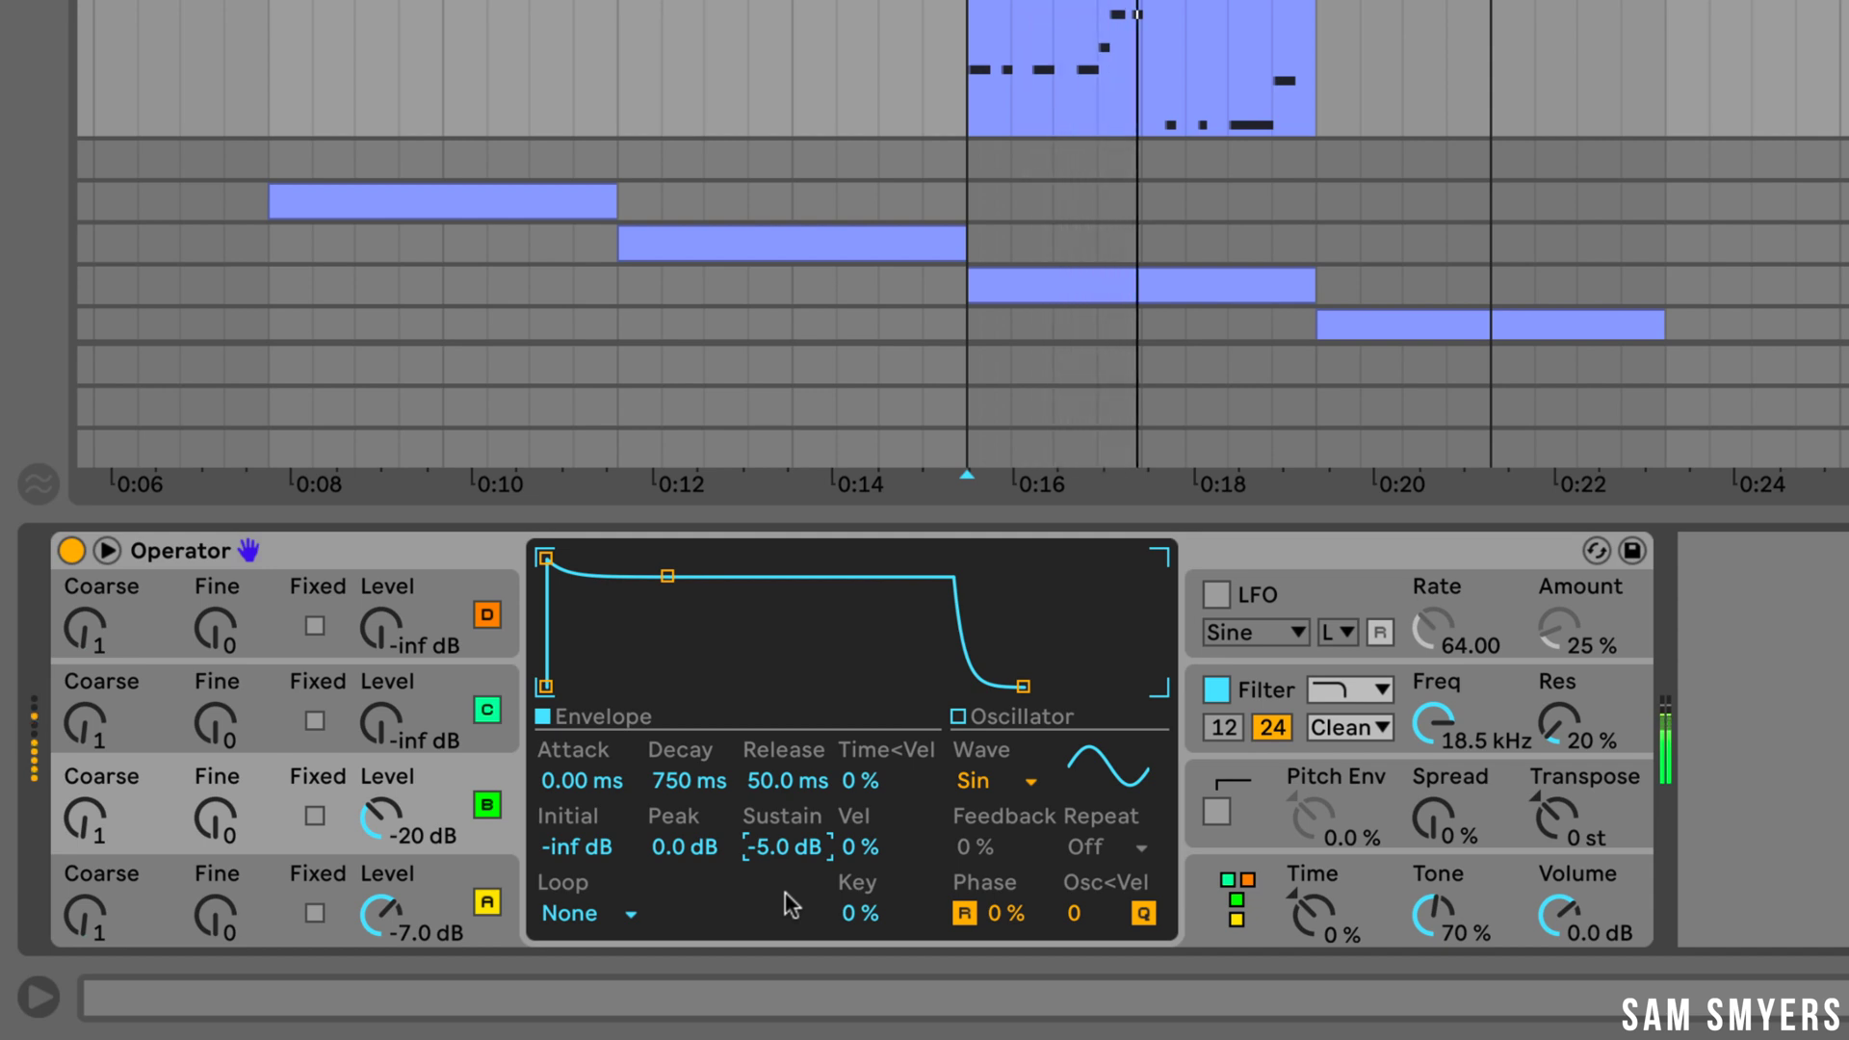
- Set oscillator C's coarse tuning to 3 and its level to -20 dB
{"action": "left_click", "coordinate": [159, 700]}
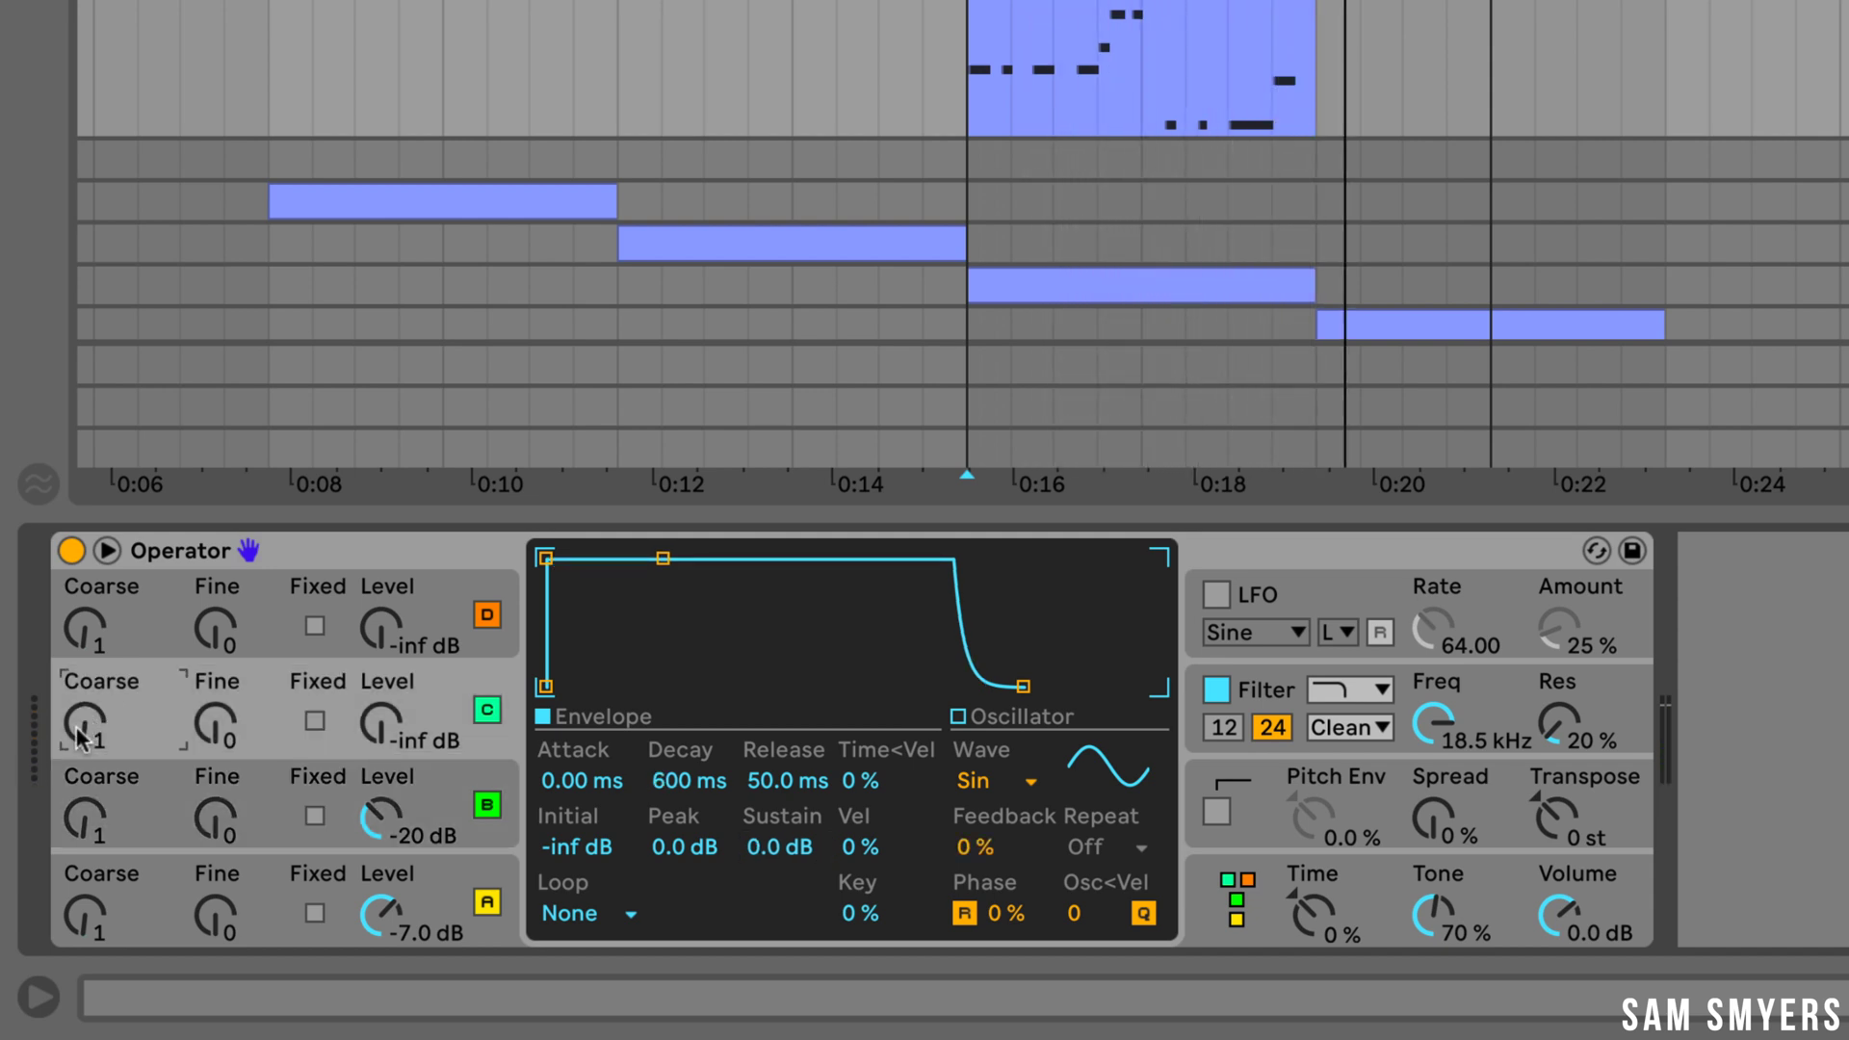
{"action": "left_click_drag", "start_coordinate": [81, 737], "coordinate": [82, 712]}
{"action": "left_click", "coordinate": [382, 722]}
{"action": "type", "text": "-20"}
{"action": "key", "text": "Return"}
- Shape oscillator C's envelope with a decay of about 2.11 s and sustain at -inf dB, and play it back
{"action": "left_click", "coordinate": [703, 788]}
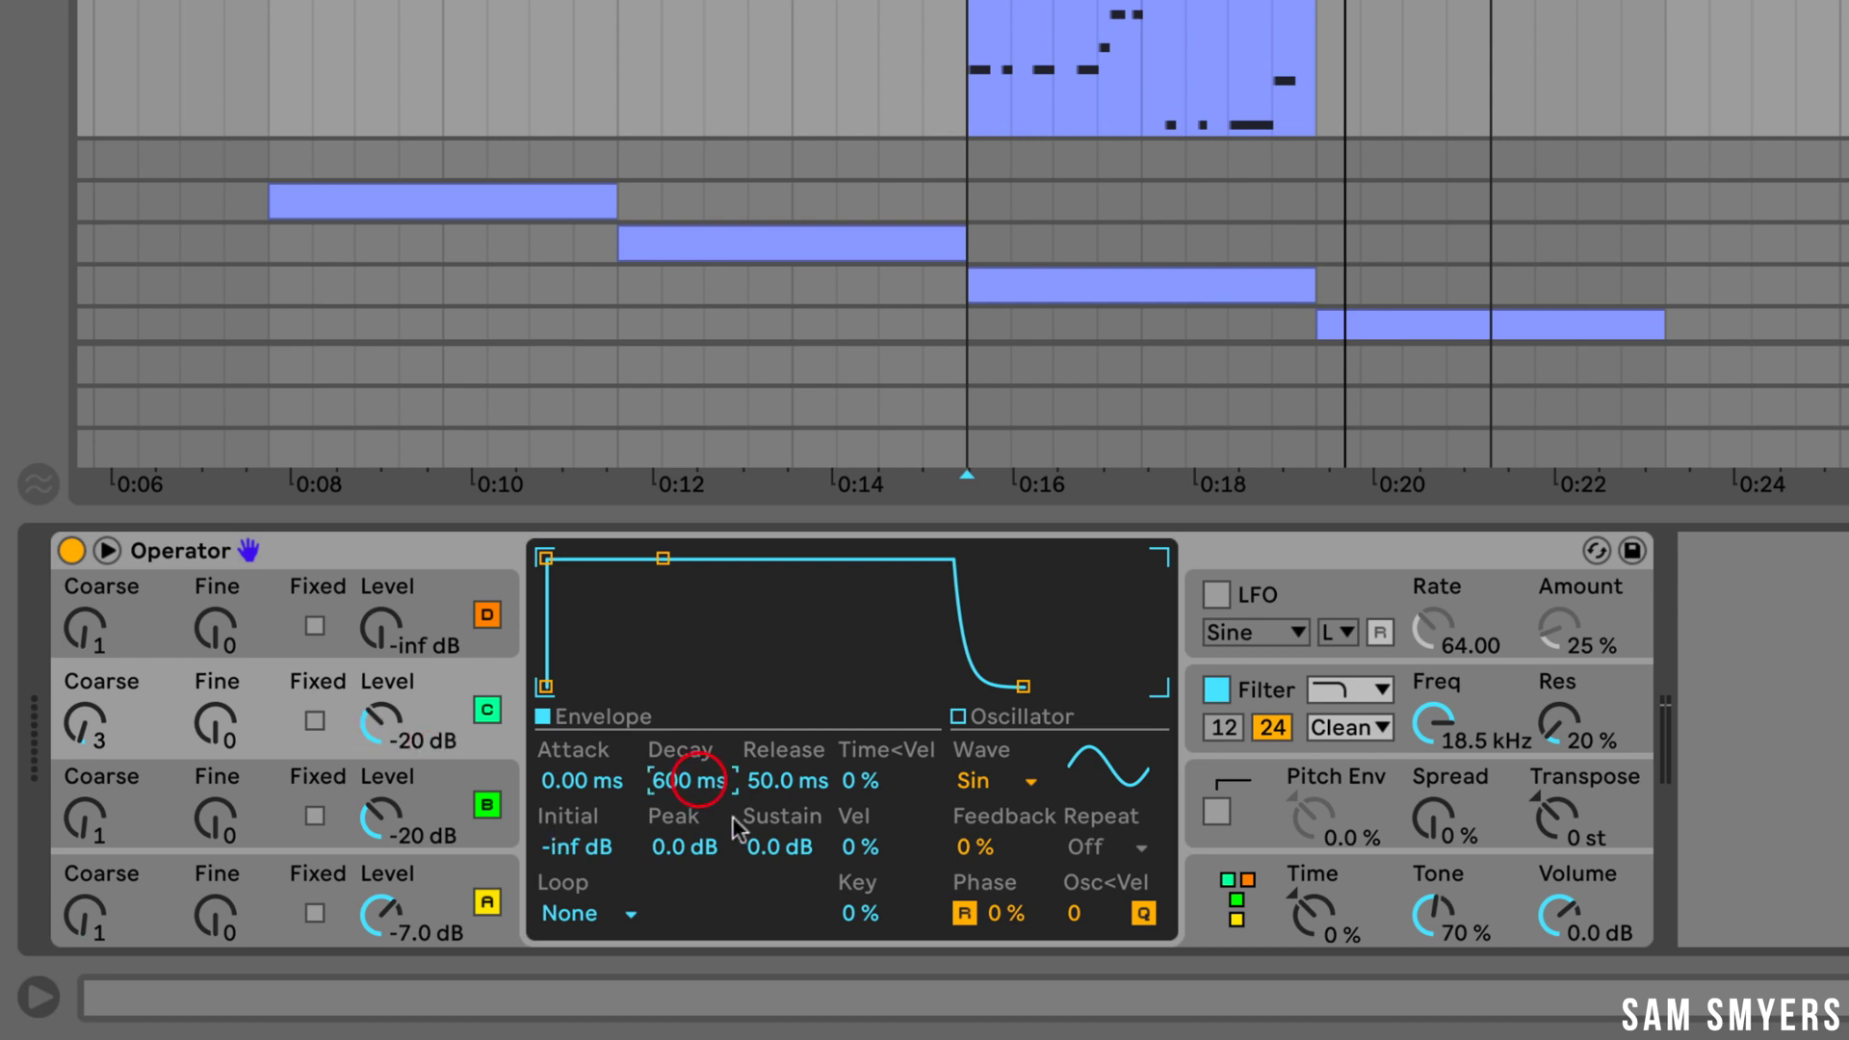
{"action": "type", "text": "5000"}
{"action": "key", "text": "Return"}
{"action": "left_click_drag", "start_coordinate": [702, 559], "coordinate": [687, 687]}
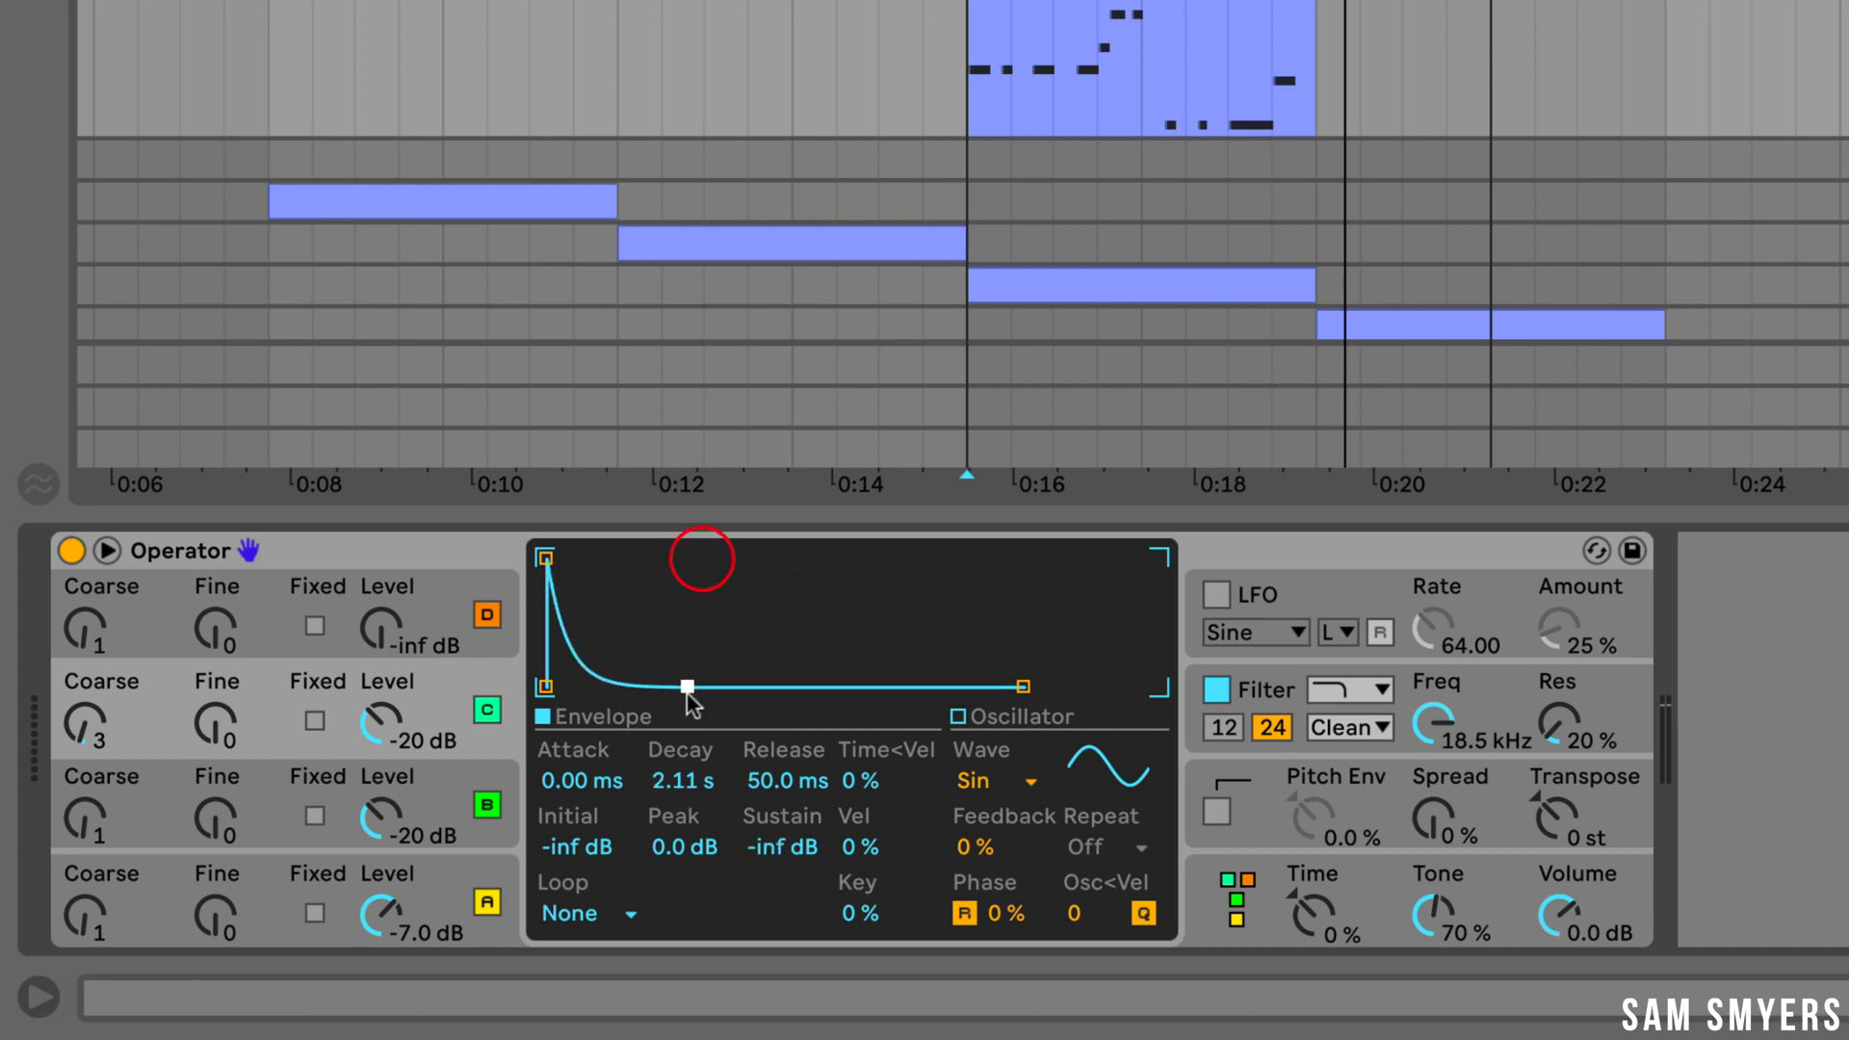
{"action": "key", "text": "space"}
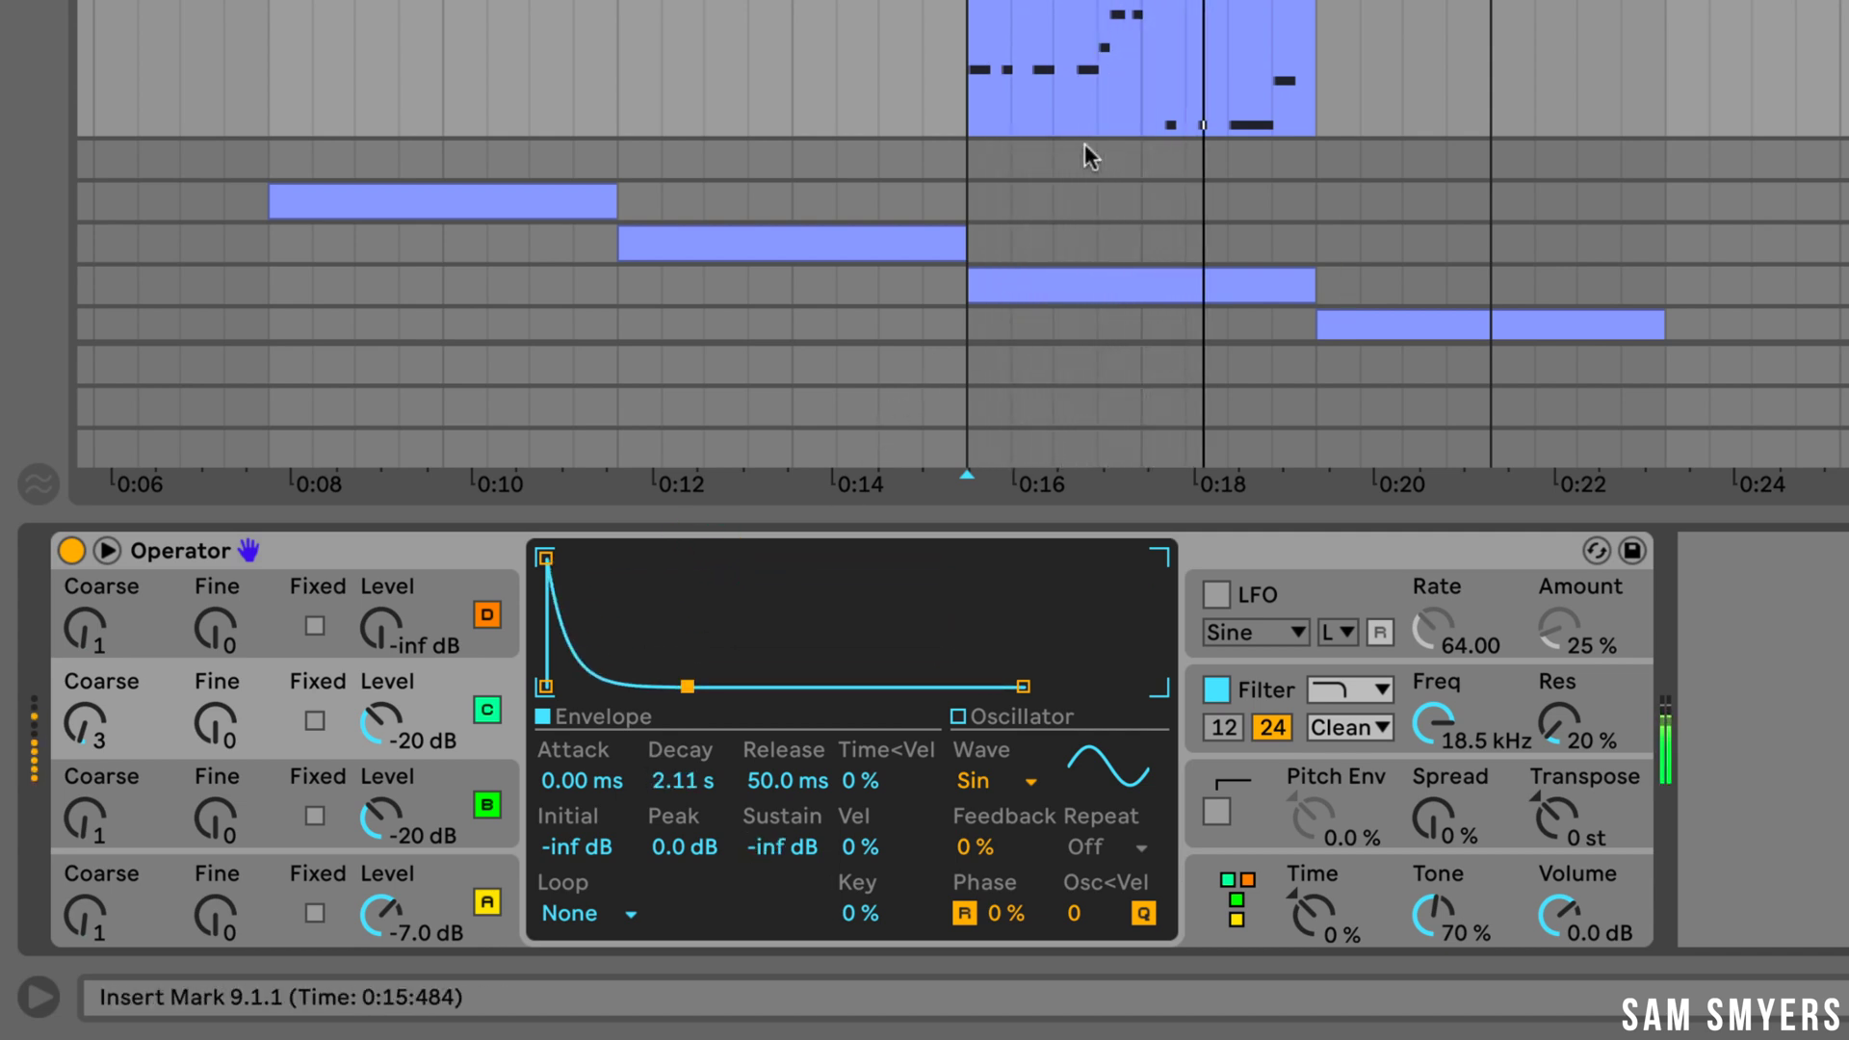
{"action": "key", "text": "space"}
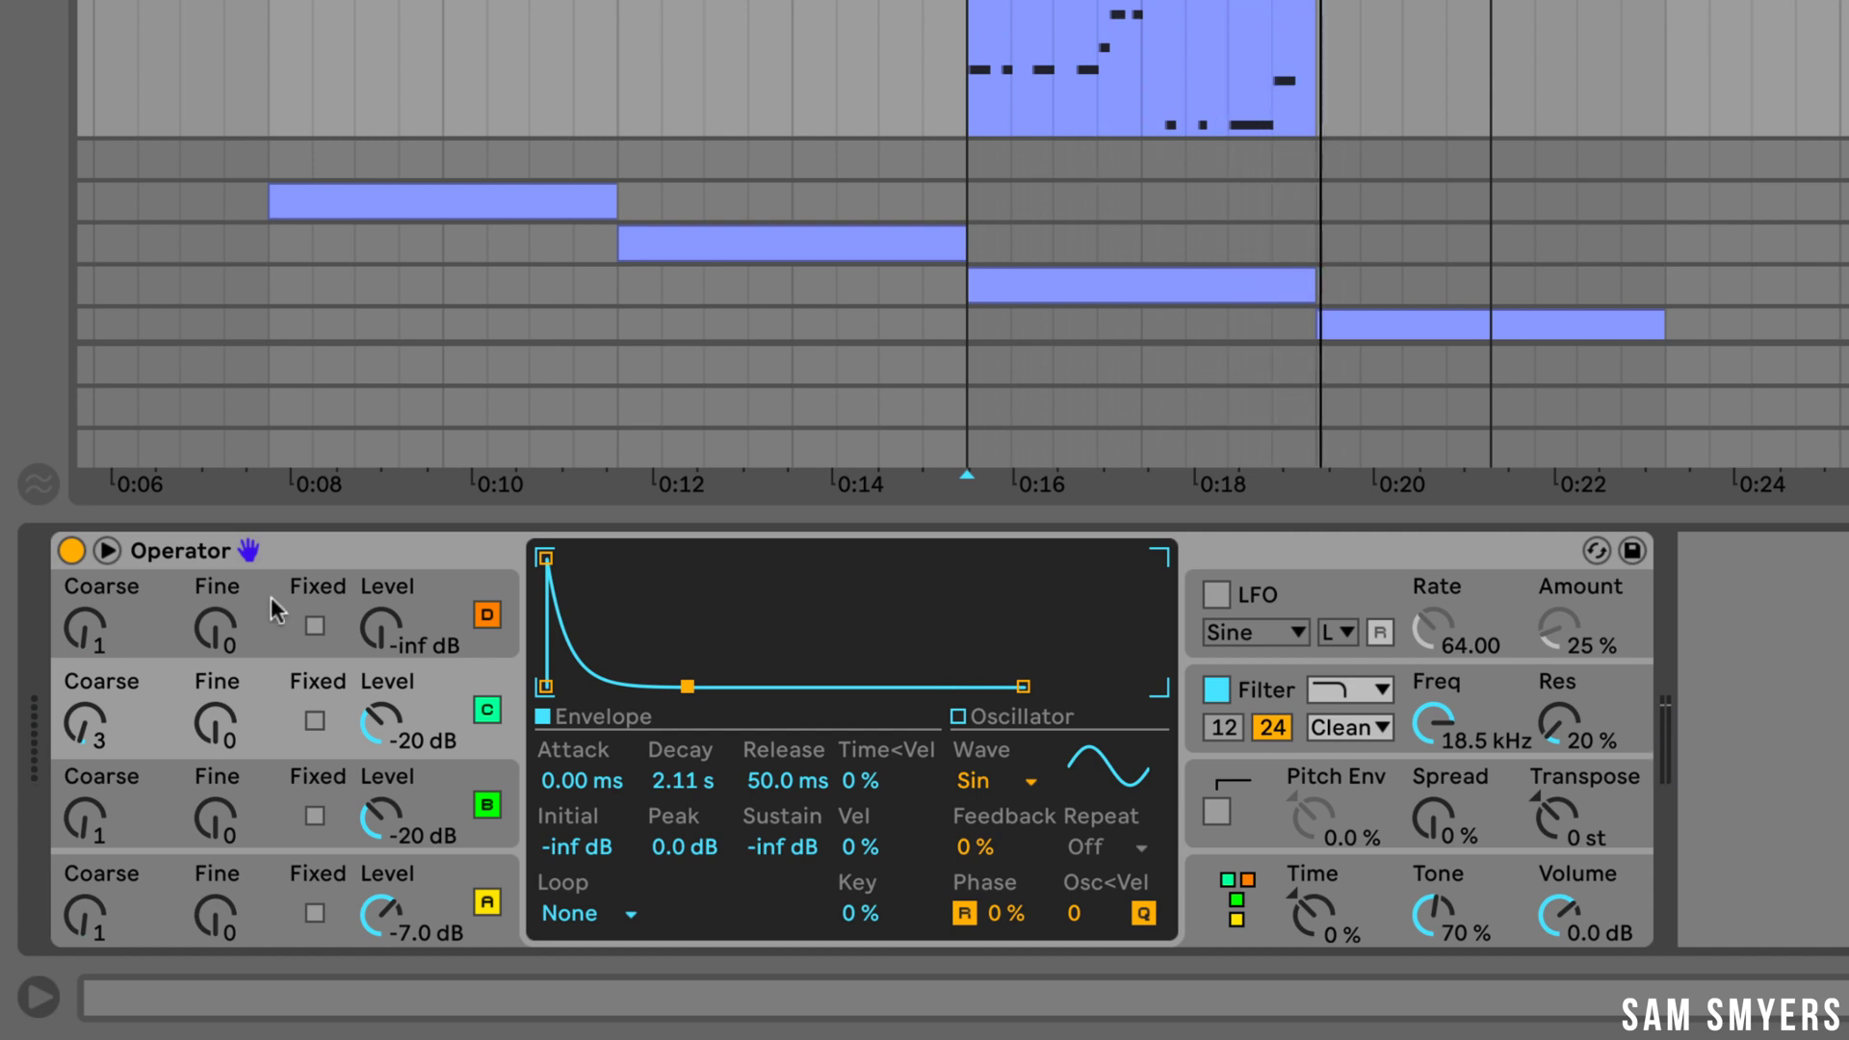
- Set oscillator D's coarse tuning to 12 and its level to -20 dB
{"action": "left_click", "coordinate": [121, 605]}
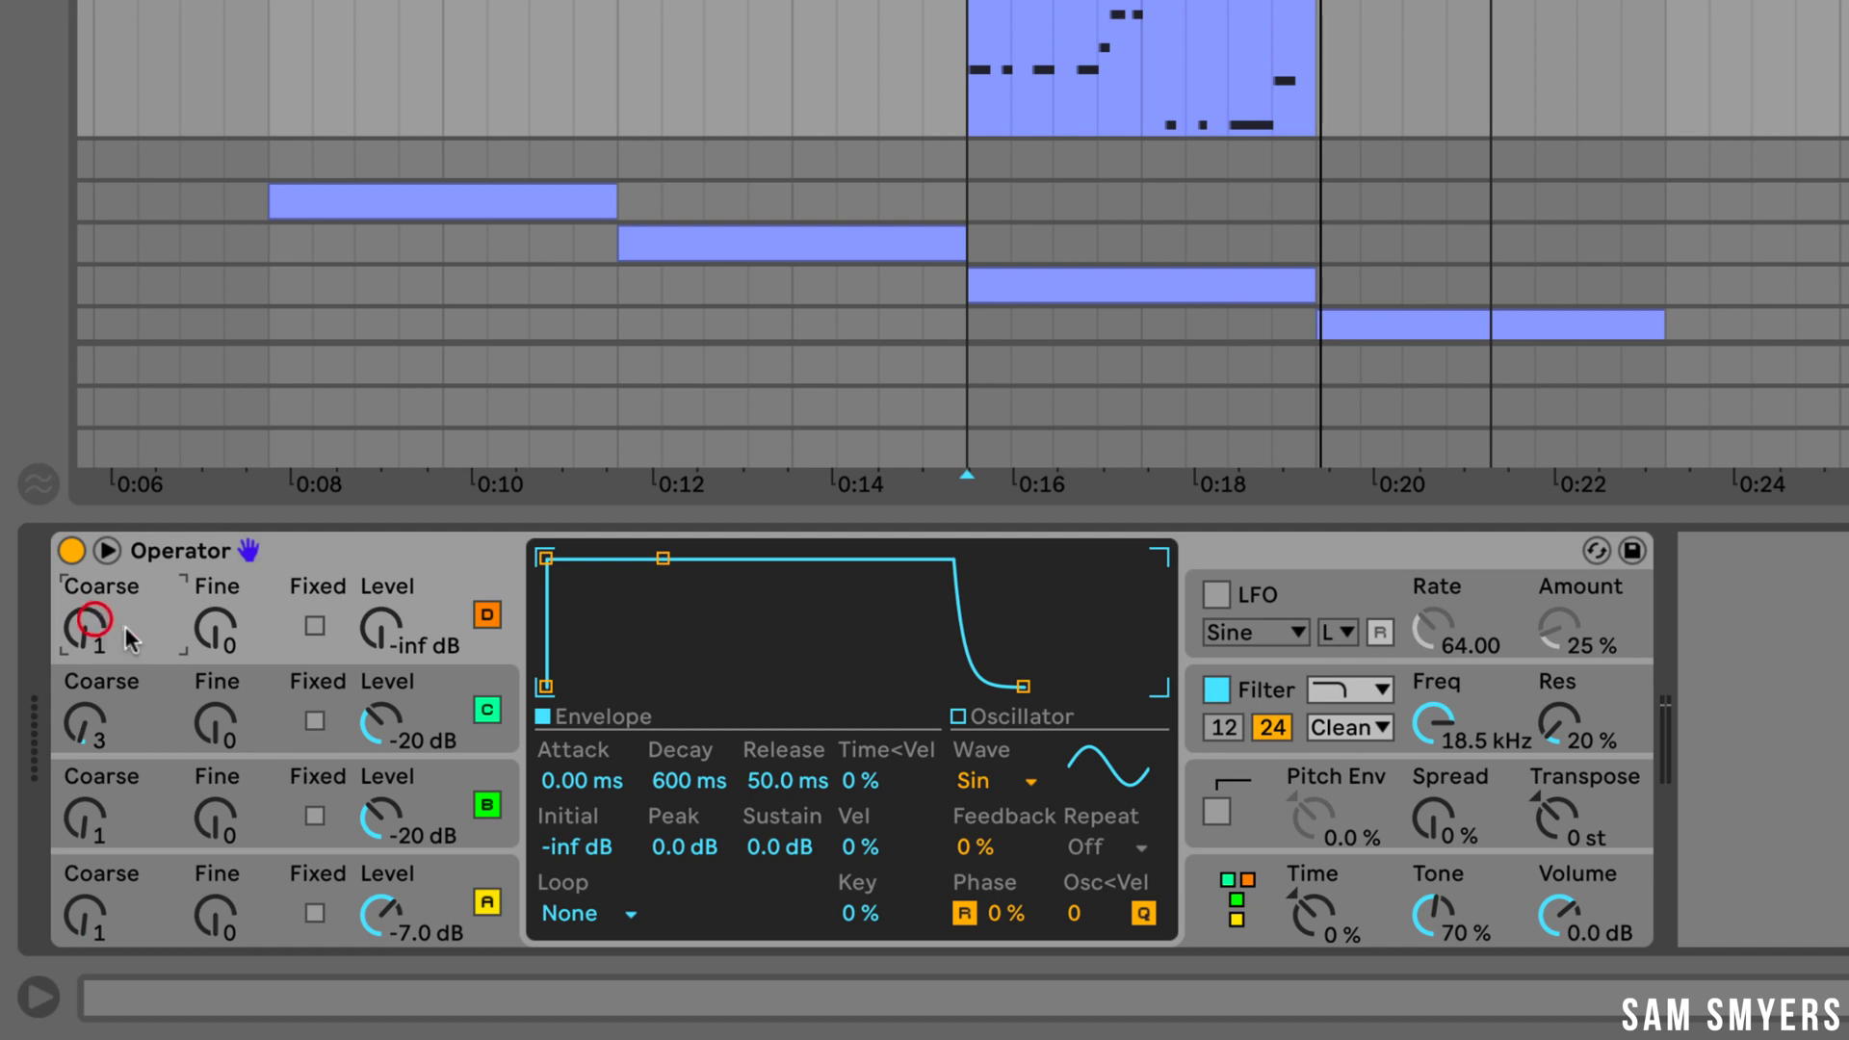
{"action": "left_click_drag", "start_coordinate": [95, 624], "coordinate": [95, 569]}
{"action": "mouse_move", "coordinate": [383, 631]}
{"action": "left_mouse_down"}
{"action": "mouse_move", "coordinate": [397, 616]}
{"action": "mouse_move", "coordinate": [458, 680]}
{"action": "left_mouse_up"}
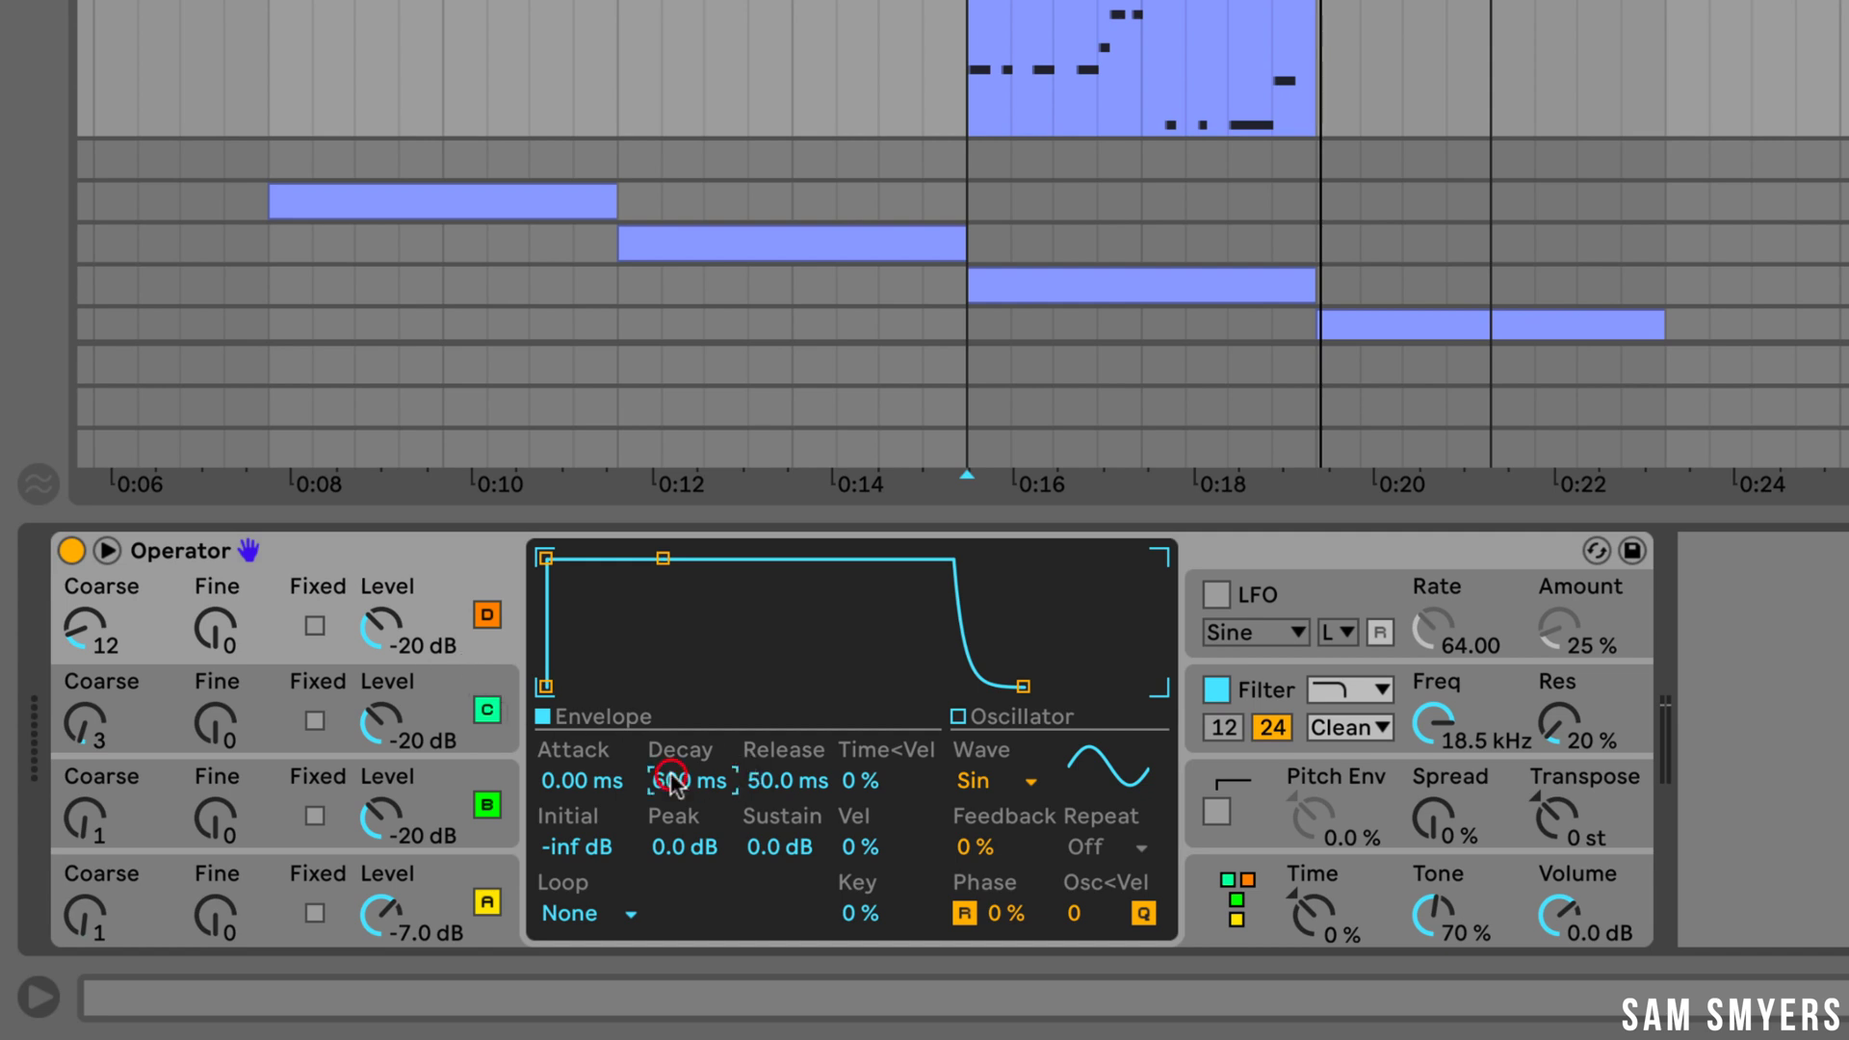
- Shape oscillator D's envelope with a decay of about 1.87 s and sustain at -inf dB, and play it back
{"action": "type", "text": "700"}
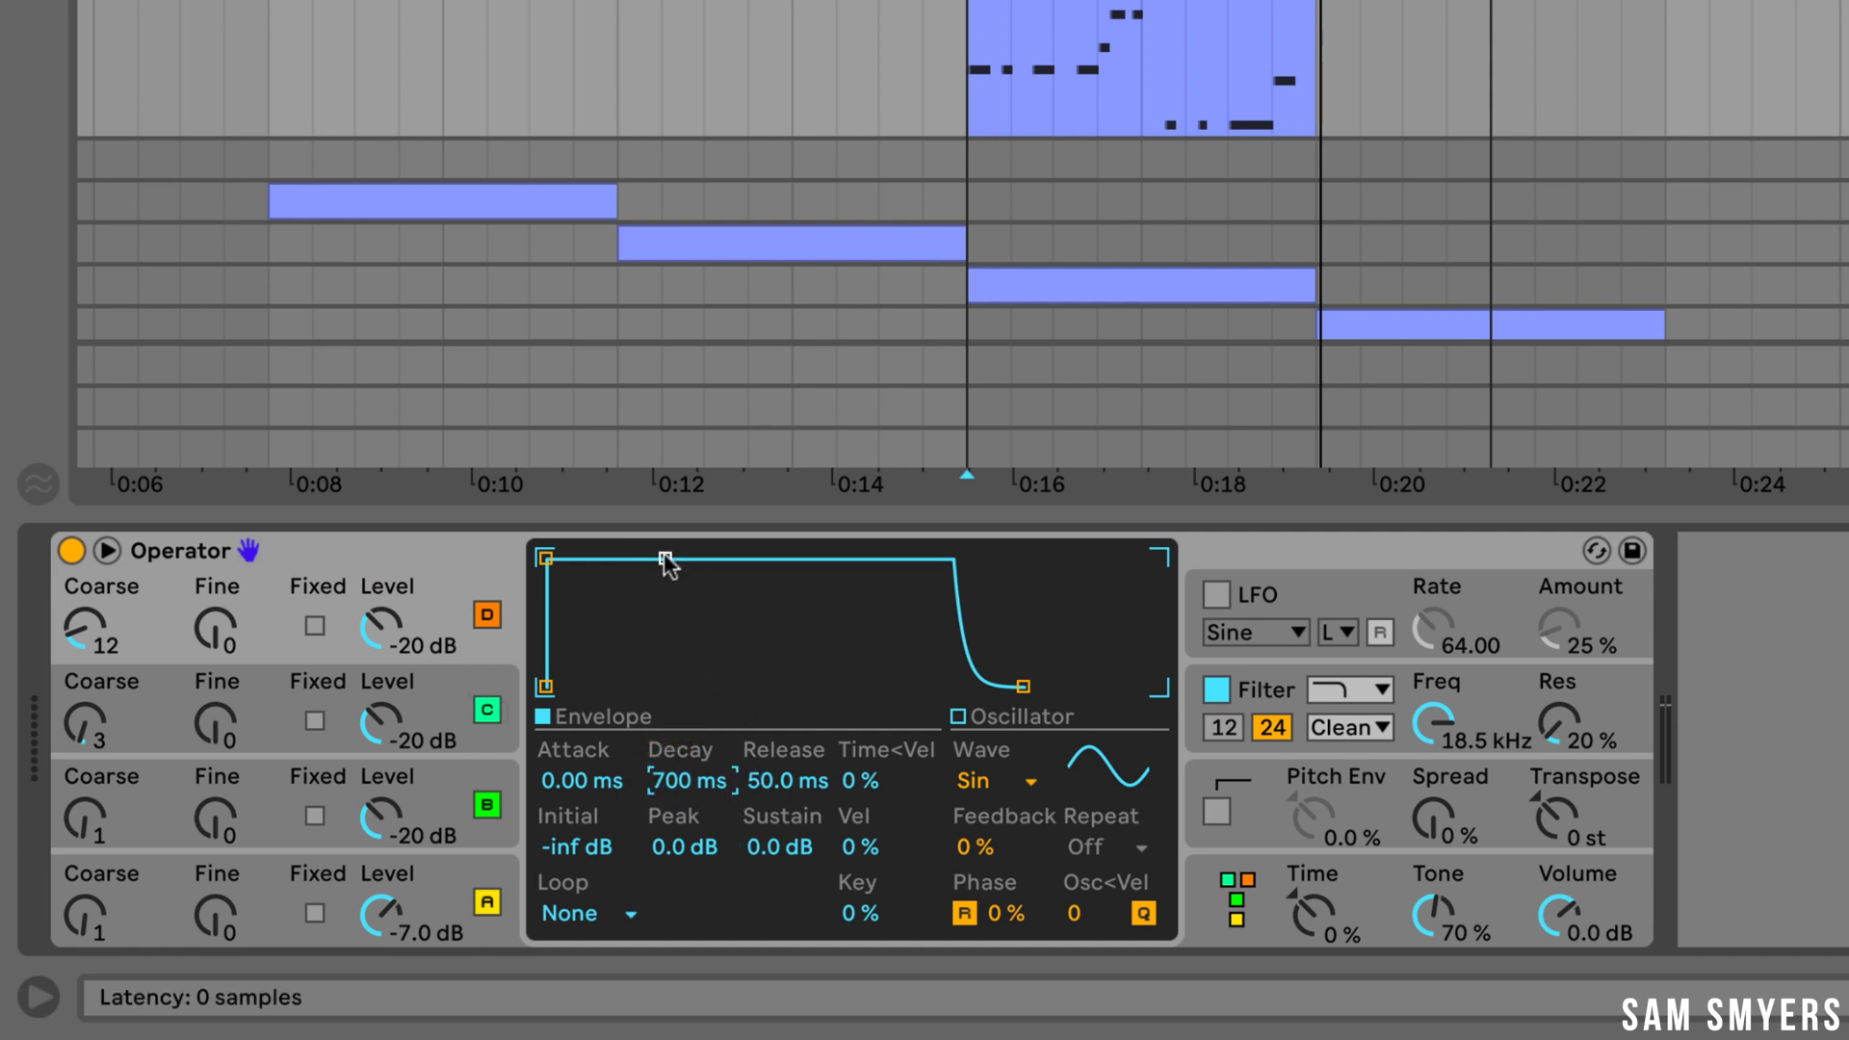
{"action": "left_click_drag", "start_coordinate": [666, 557], "coordinate": [687, 689]}
{"action": "key", "text": "space"}
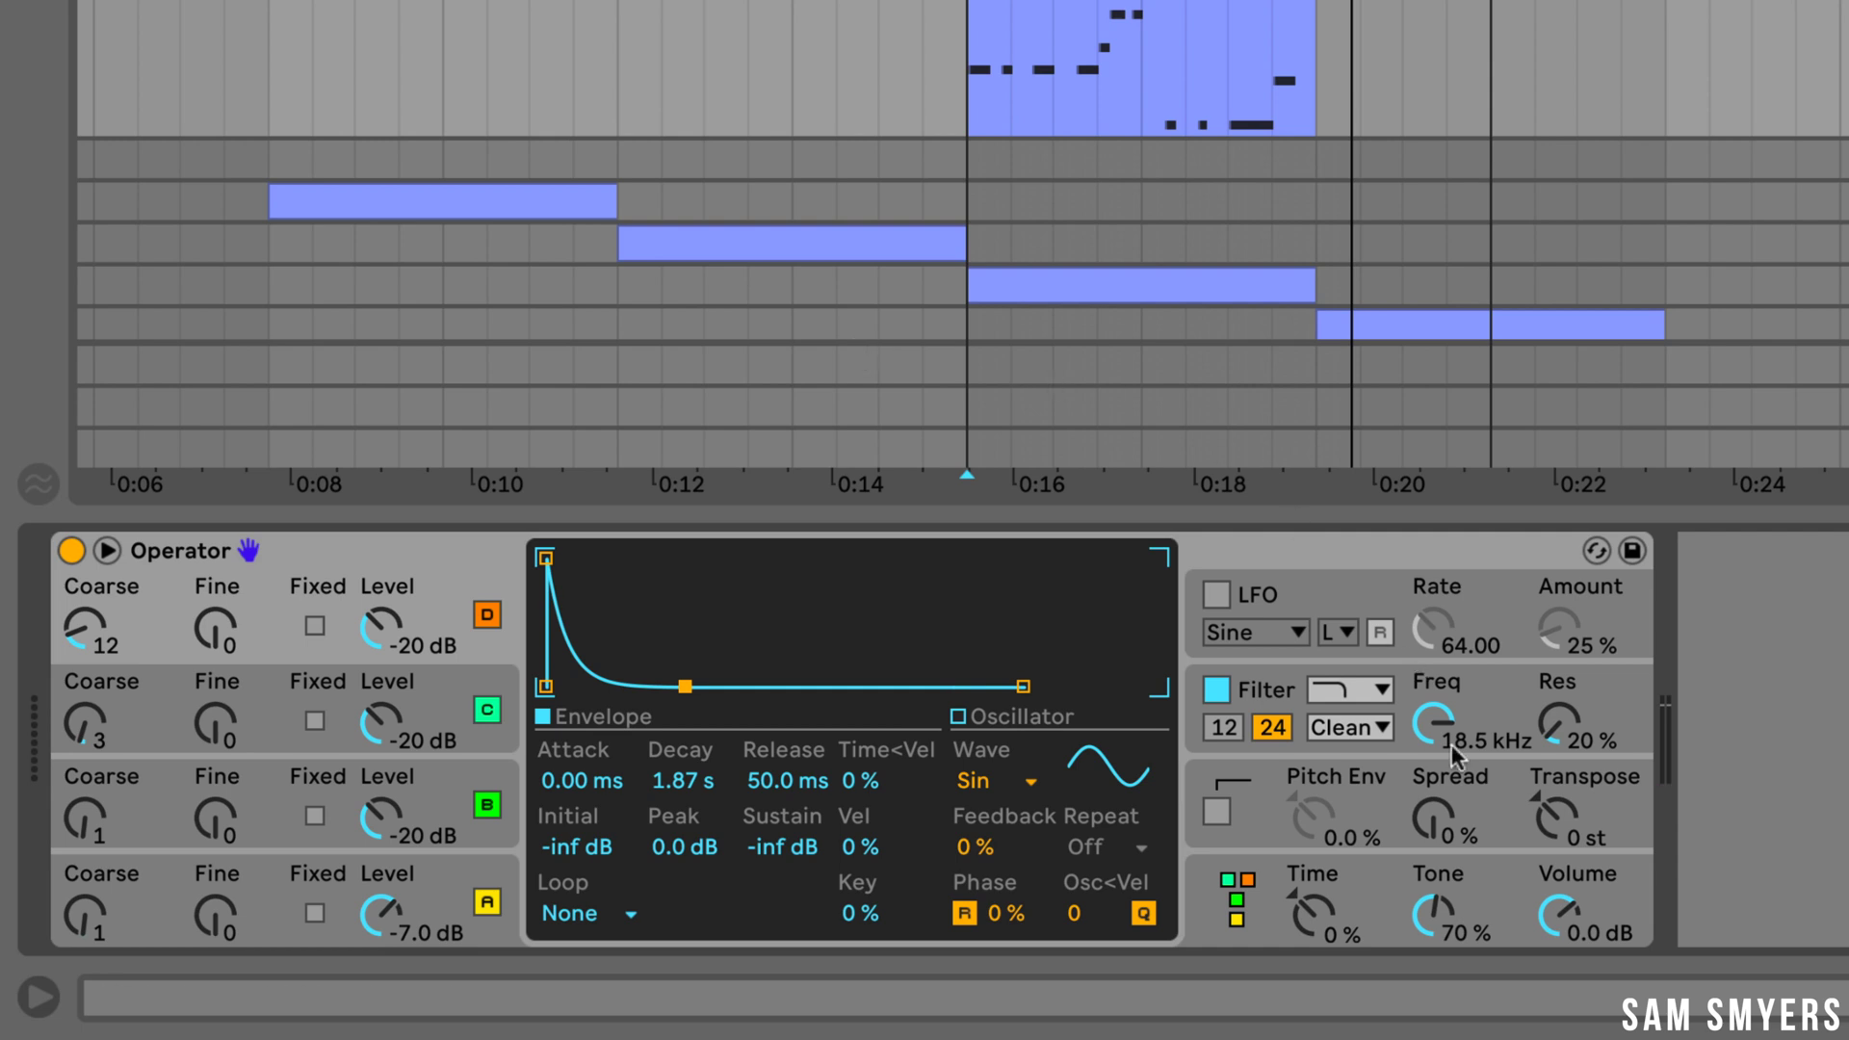
- Set Operator's spread to 40 % and its tone to 100 %
{"action": "left_click", "coordinate": [1428, 812]}
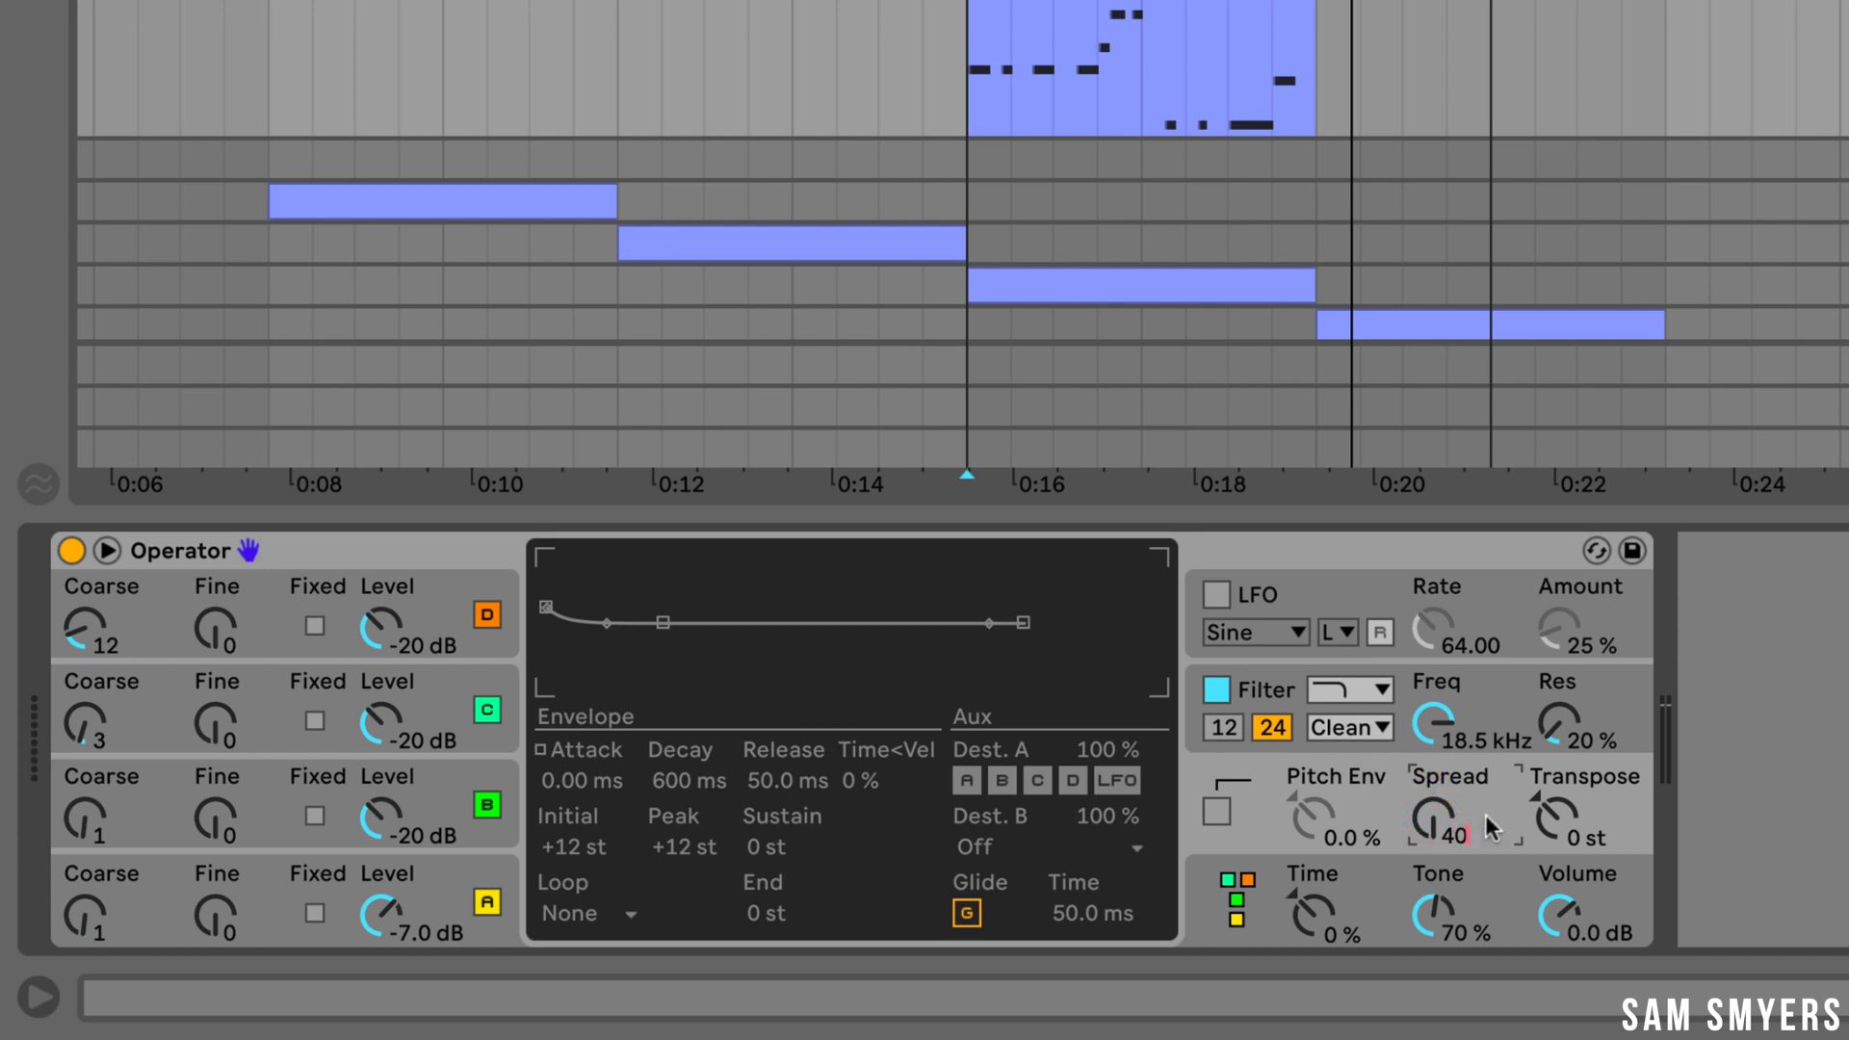
{"action": "key", "text": "Return"}
{"action": "left_click", "coordinate": [1441, 921]}
{"action": "type", "text": "100"}
{"action": "key", "text": "Return"}
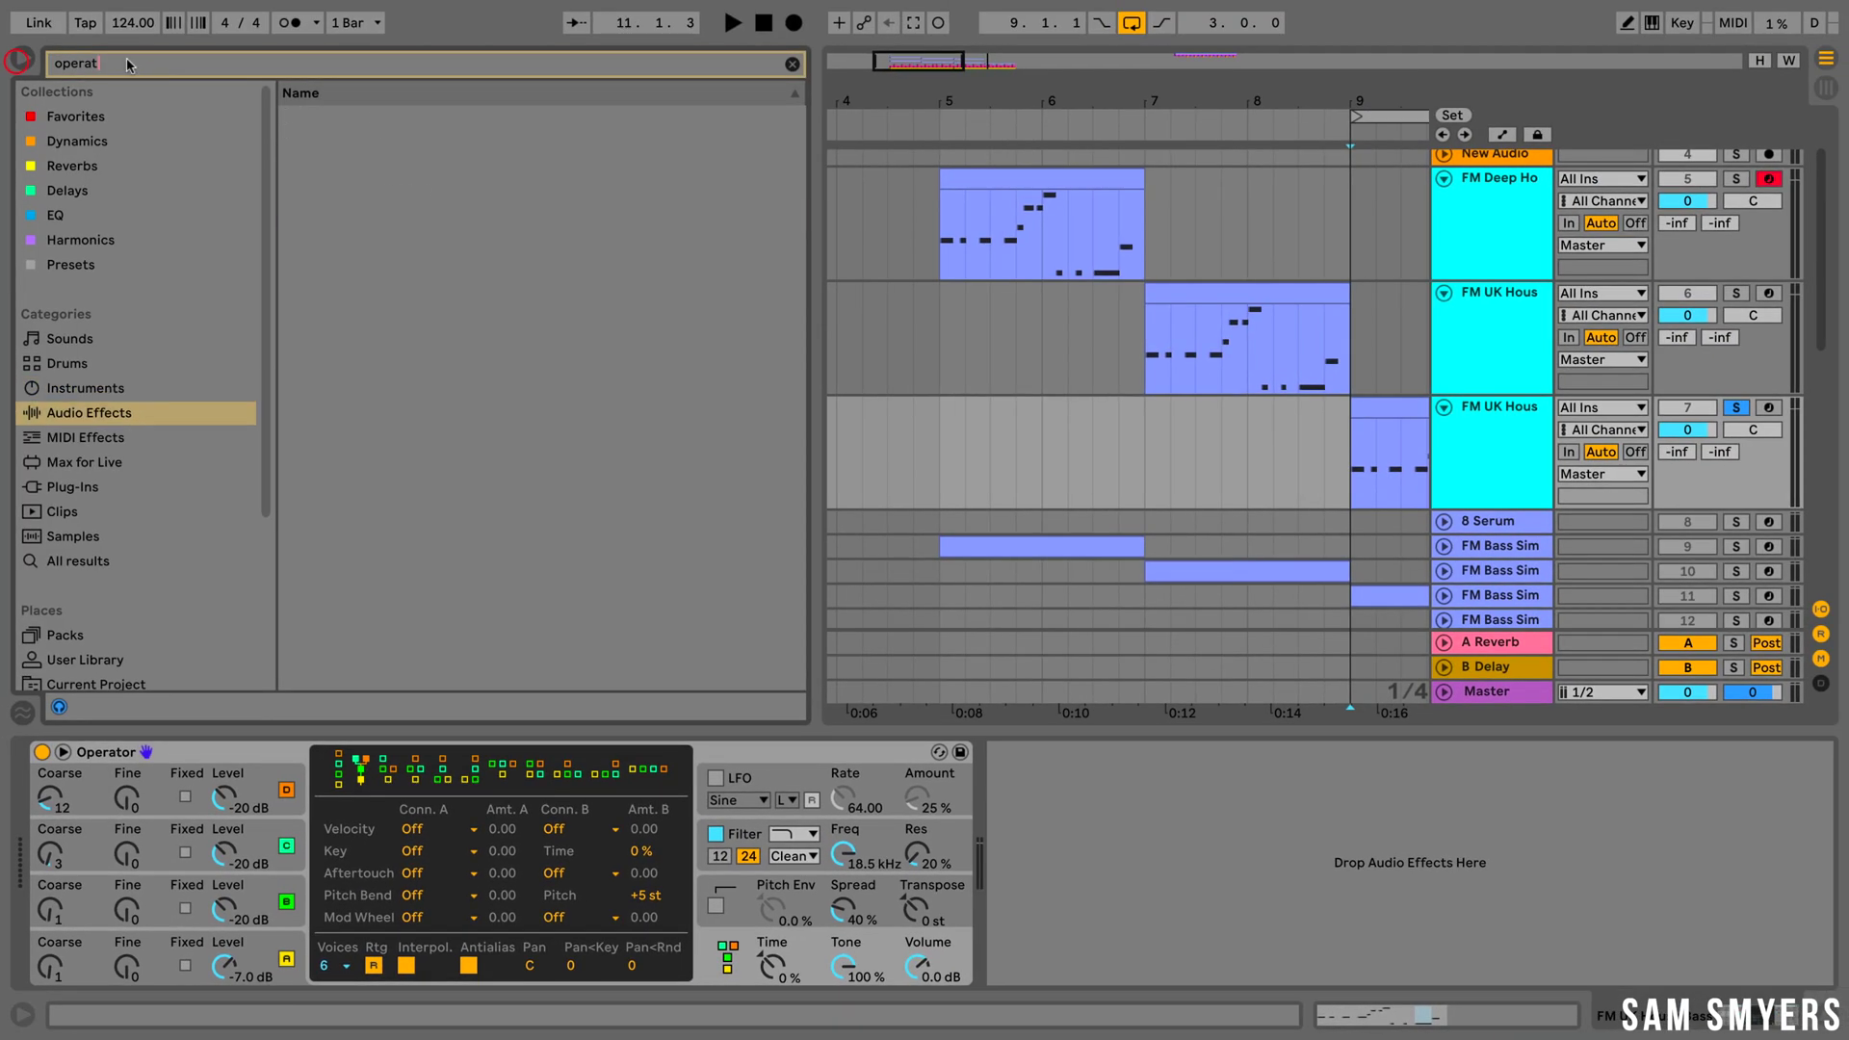
- Find the Overdrive audio effect in the browser and add it after Operator
{"action": "double_click", "coordinate": [135, 62]}
{"action": "type", "text": "overdri"}
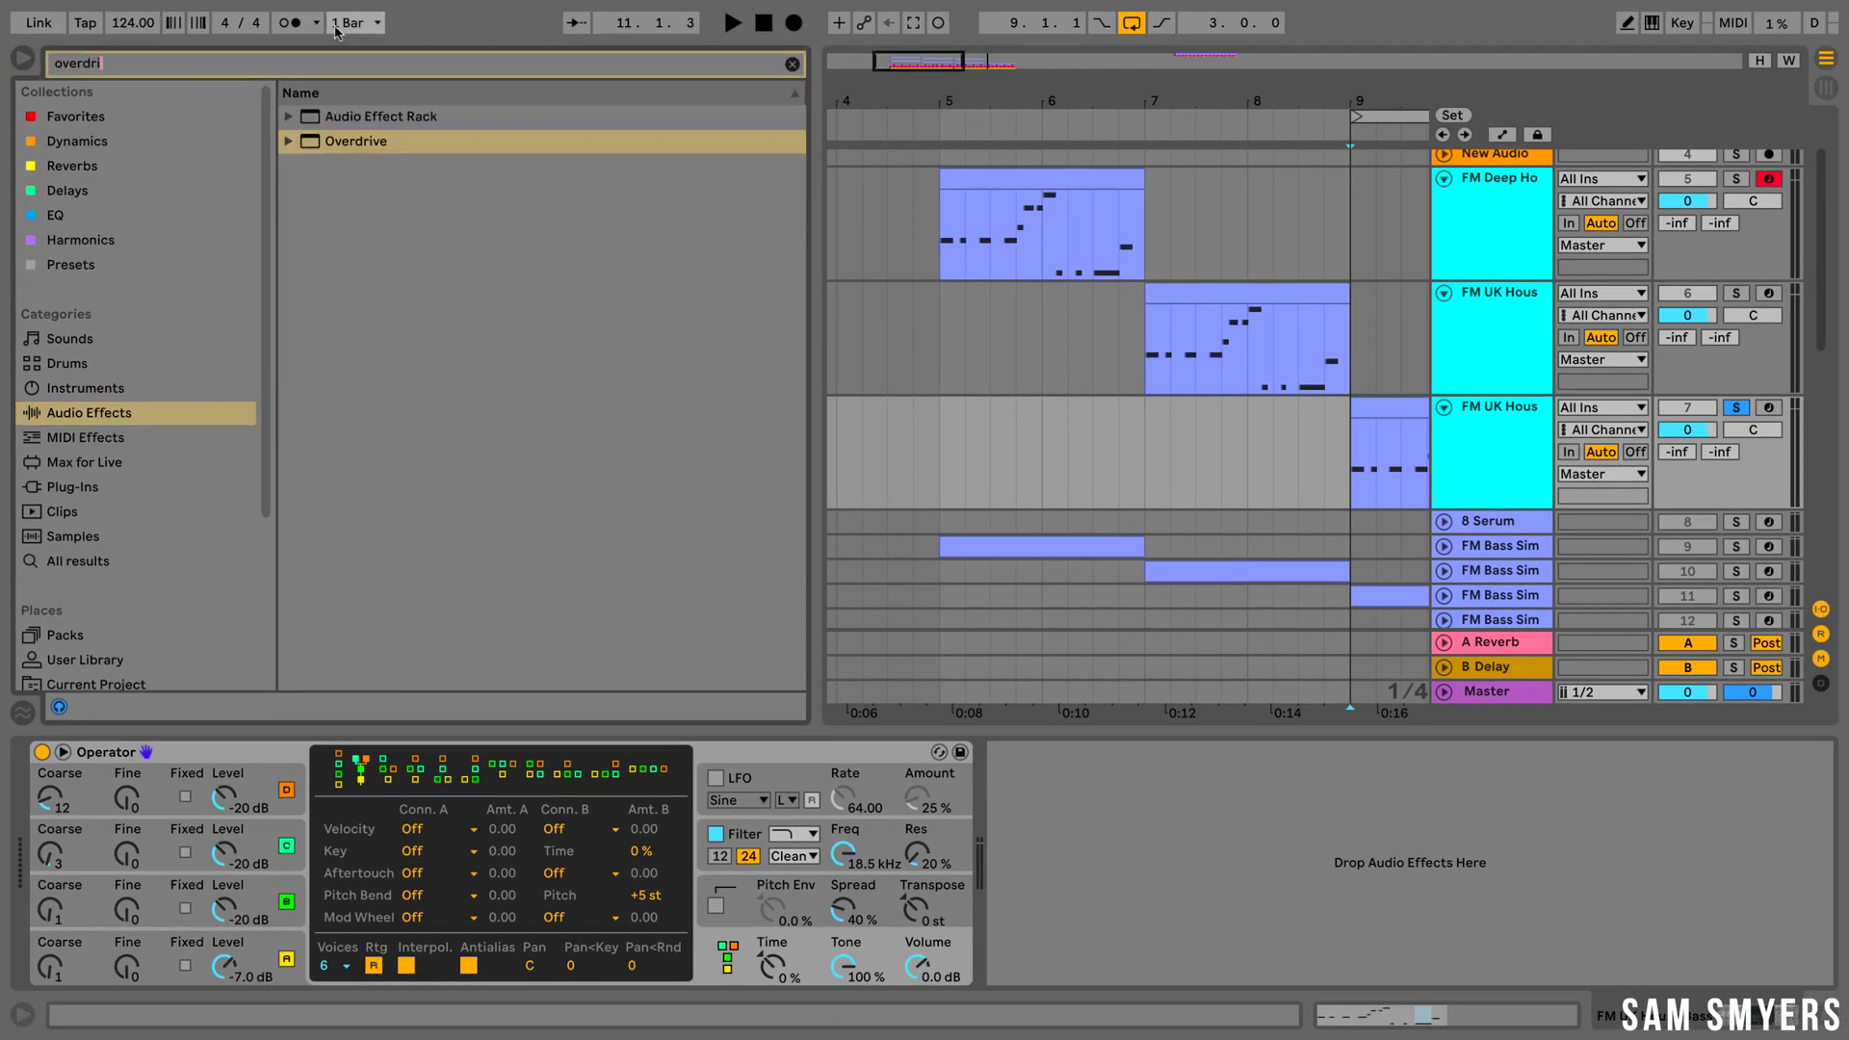
{"action": "left_click_drag", "start_coordinate": [353, 141], "coordinate": [1067, 896]}
{"action": "left_click", "coordinate": [23, 58]}
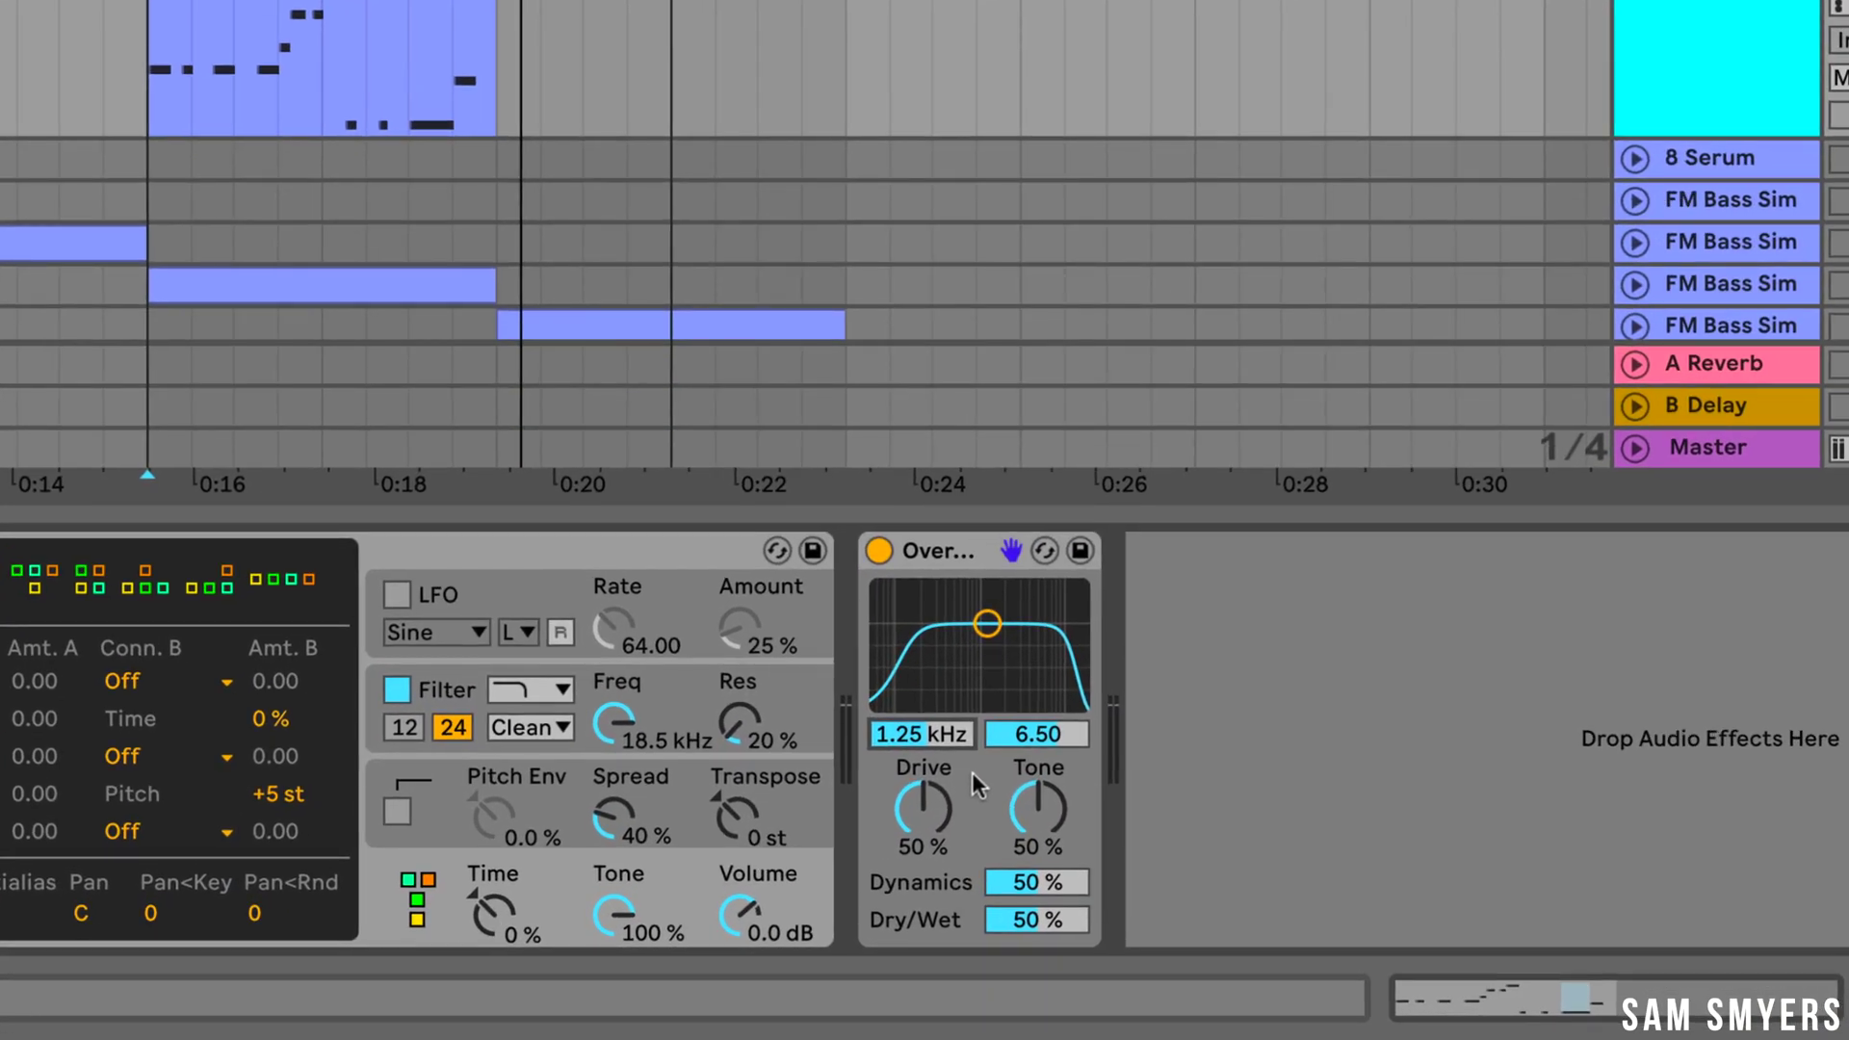
- Set the Overdrive's filter frequency to 4 kHz and its bandwidth to 2.00
{"action": "left_click", "coordinate": [887, 736]}
{"action": "type", "text": "4000"}
{"action": "key", "text": "Return"}
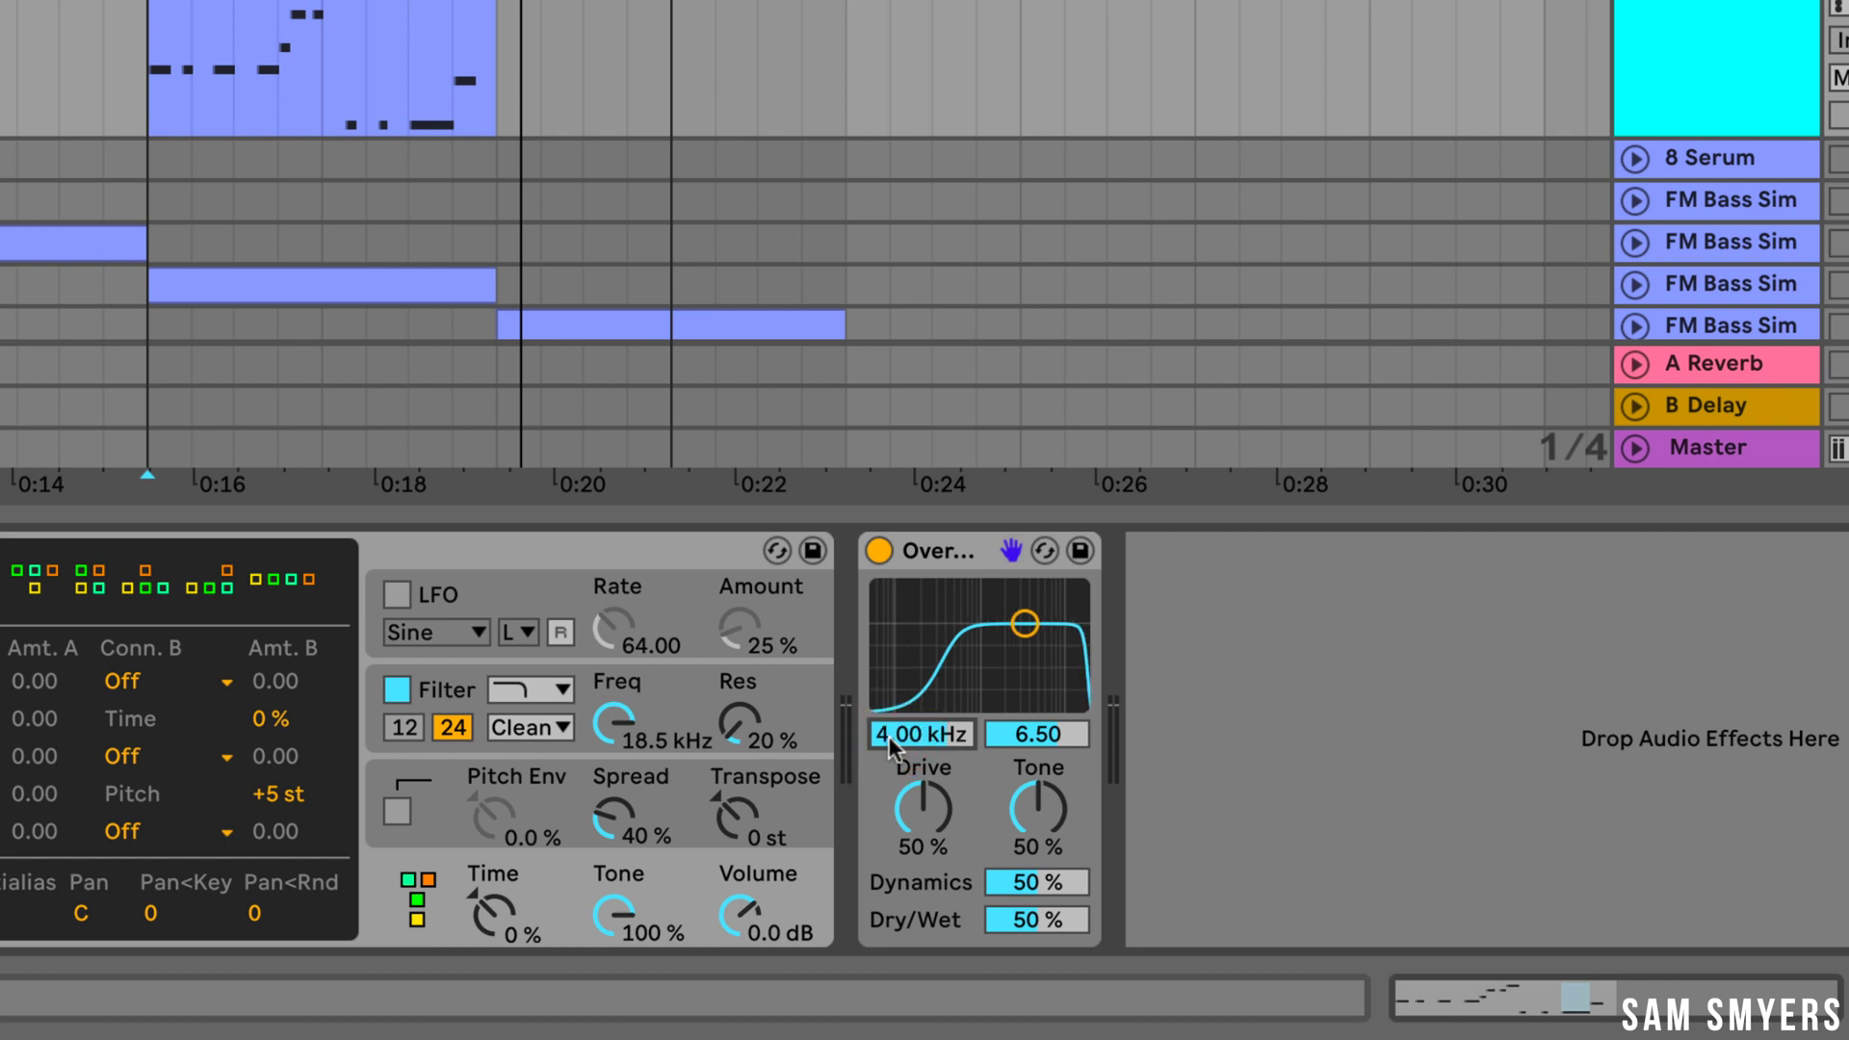
{"action": "left_click", "coordinate": [1037, 737]}
{"action": "type", "text": "2"}
{"action": "key", "text": "Return"}
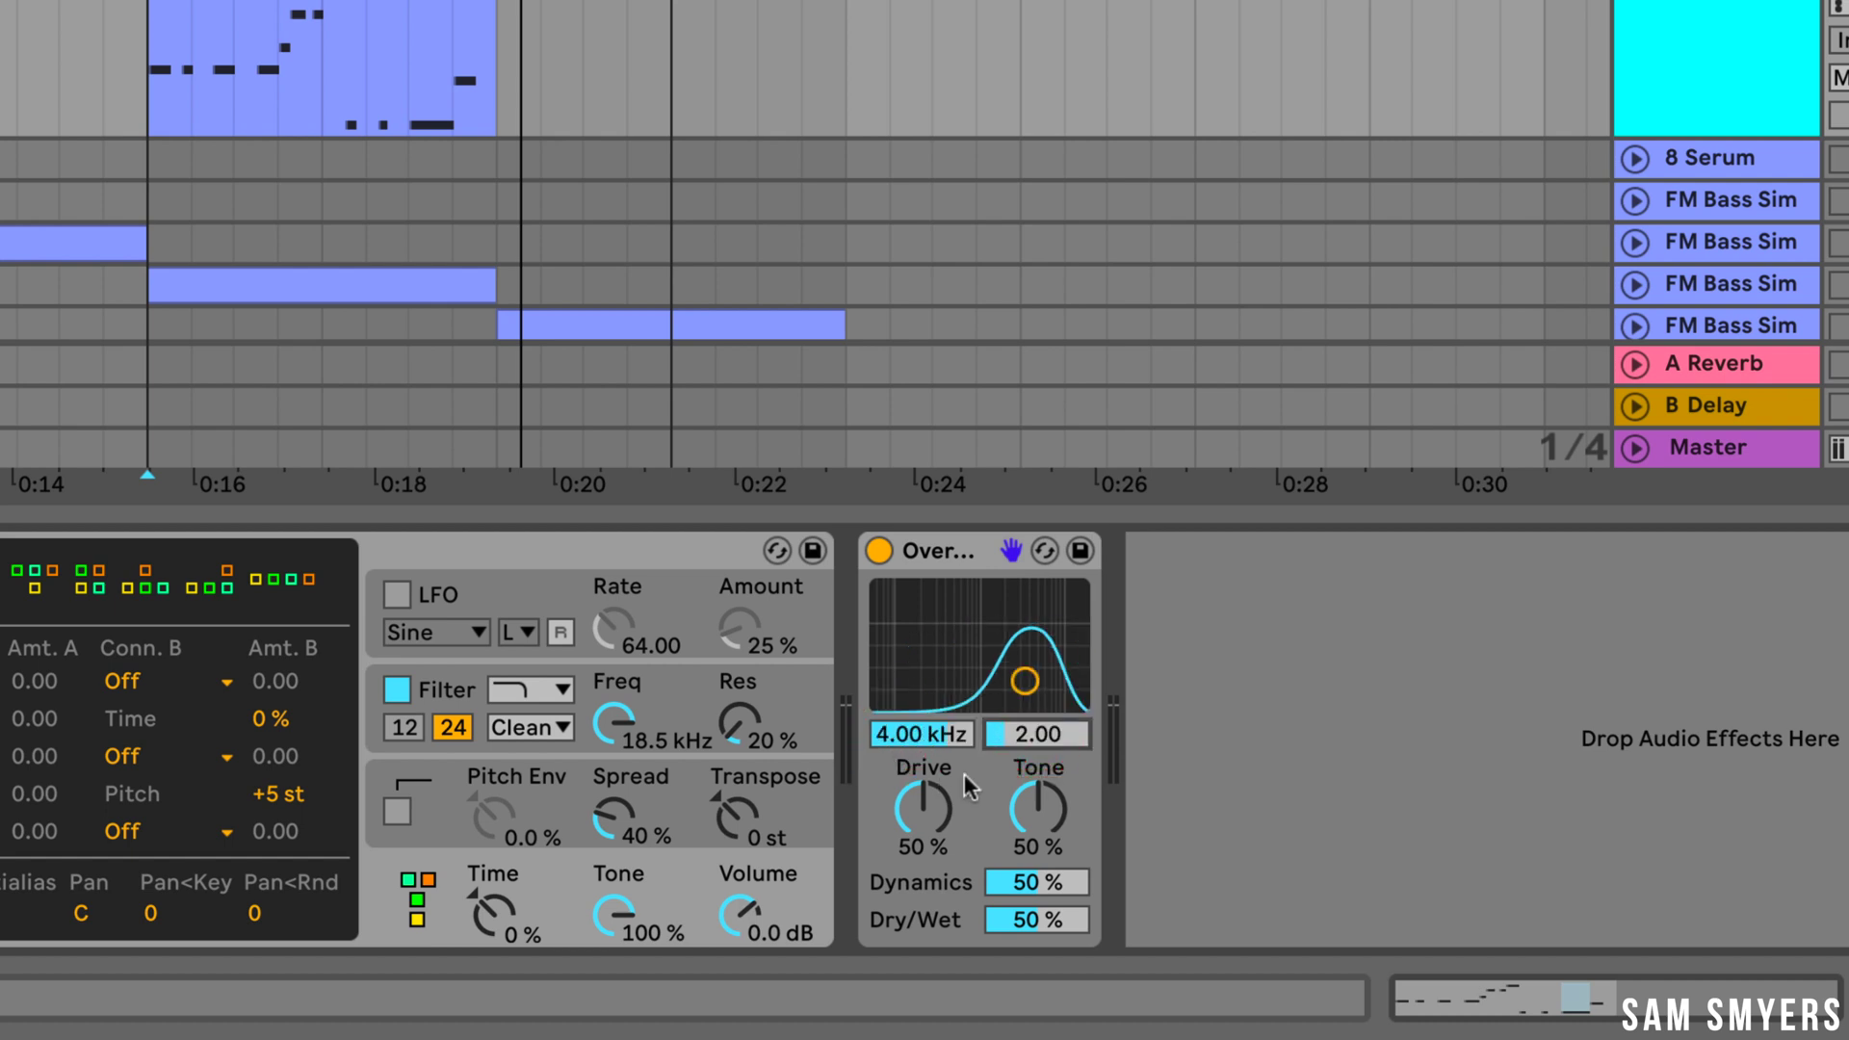
- Set the Overdrive's dry/wet to 30 % and play back the bass
{"action": "left_click", "coordinate": [1042, 923]}
{"action": "type", "text": "3"}
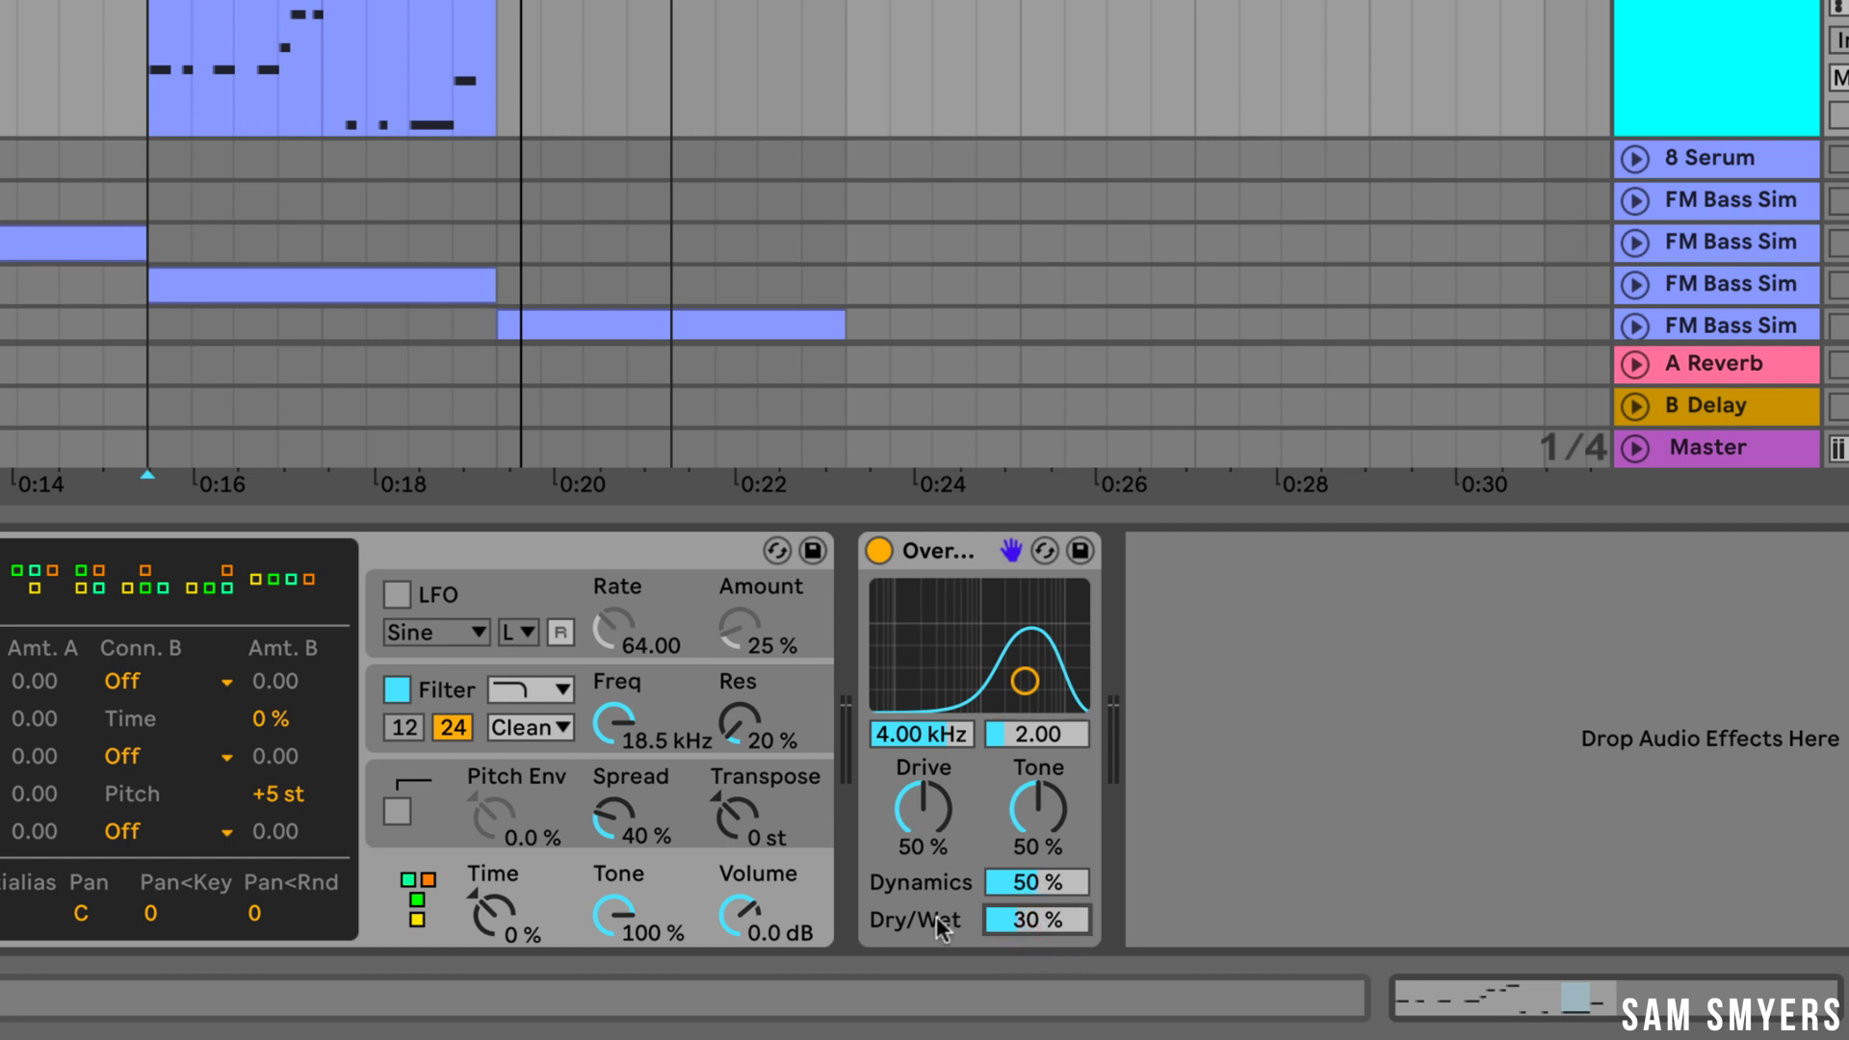
{"action": "key", "text": "space"}
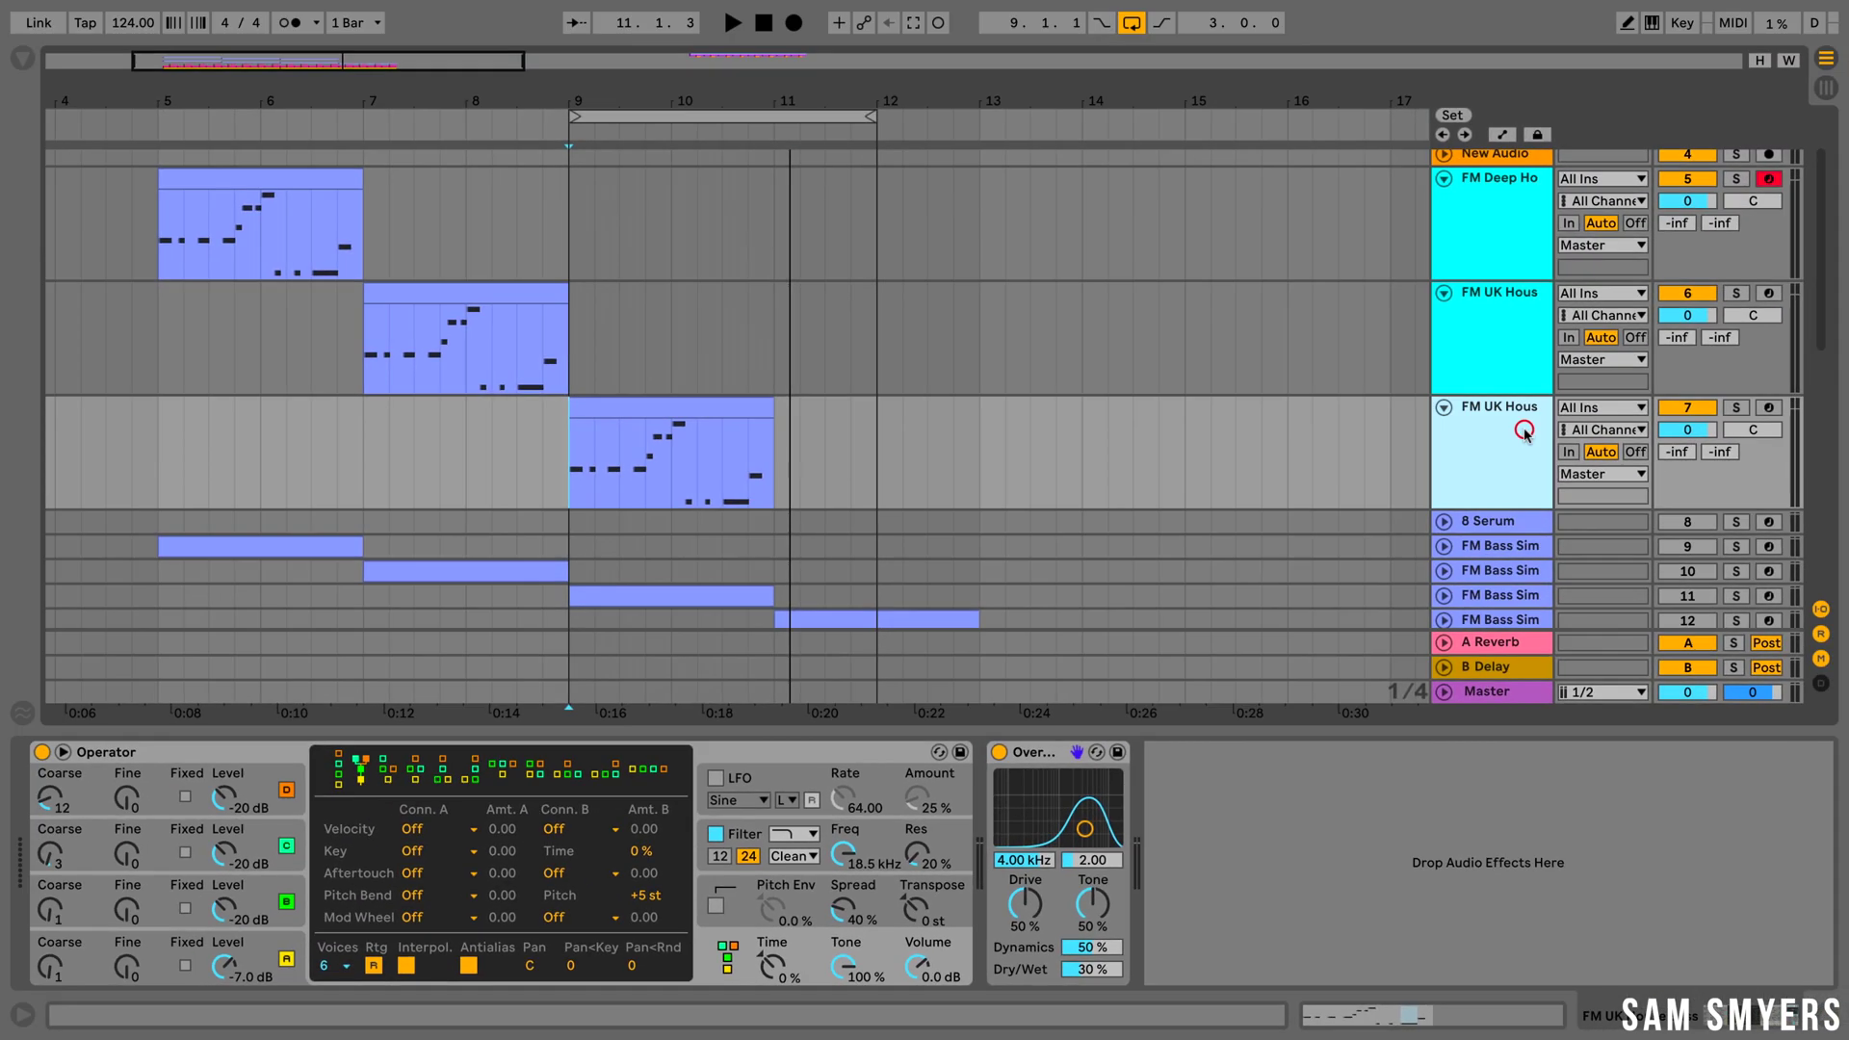
- Rename the third bass track, duplicated from the UK house bass, to FM Future House Bass
{"action": "key", "text": "ctrl+r"}
{"action": "type", "text": "FM Future"}
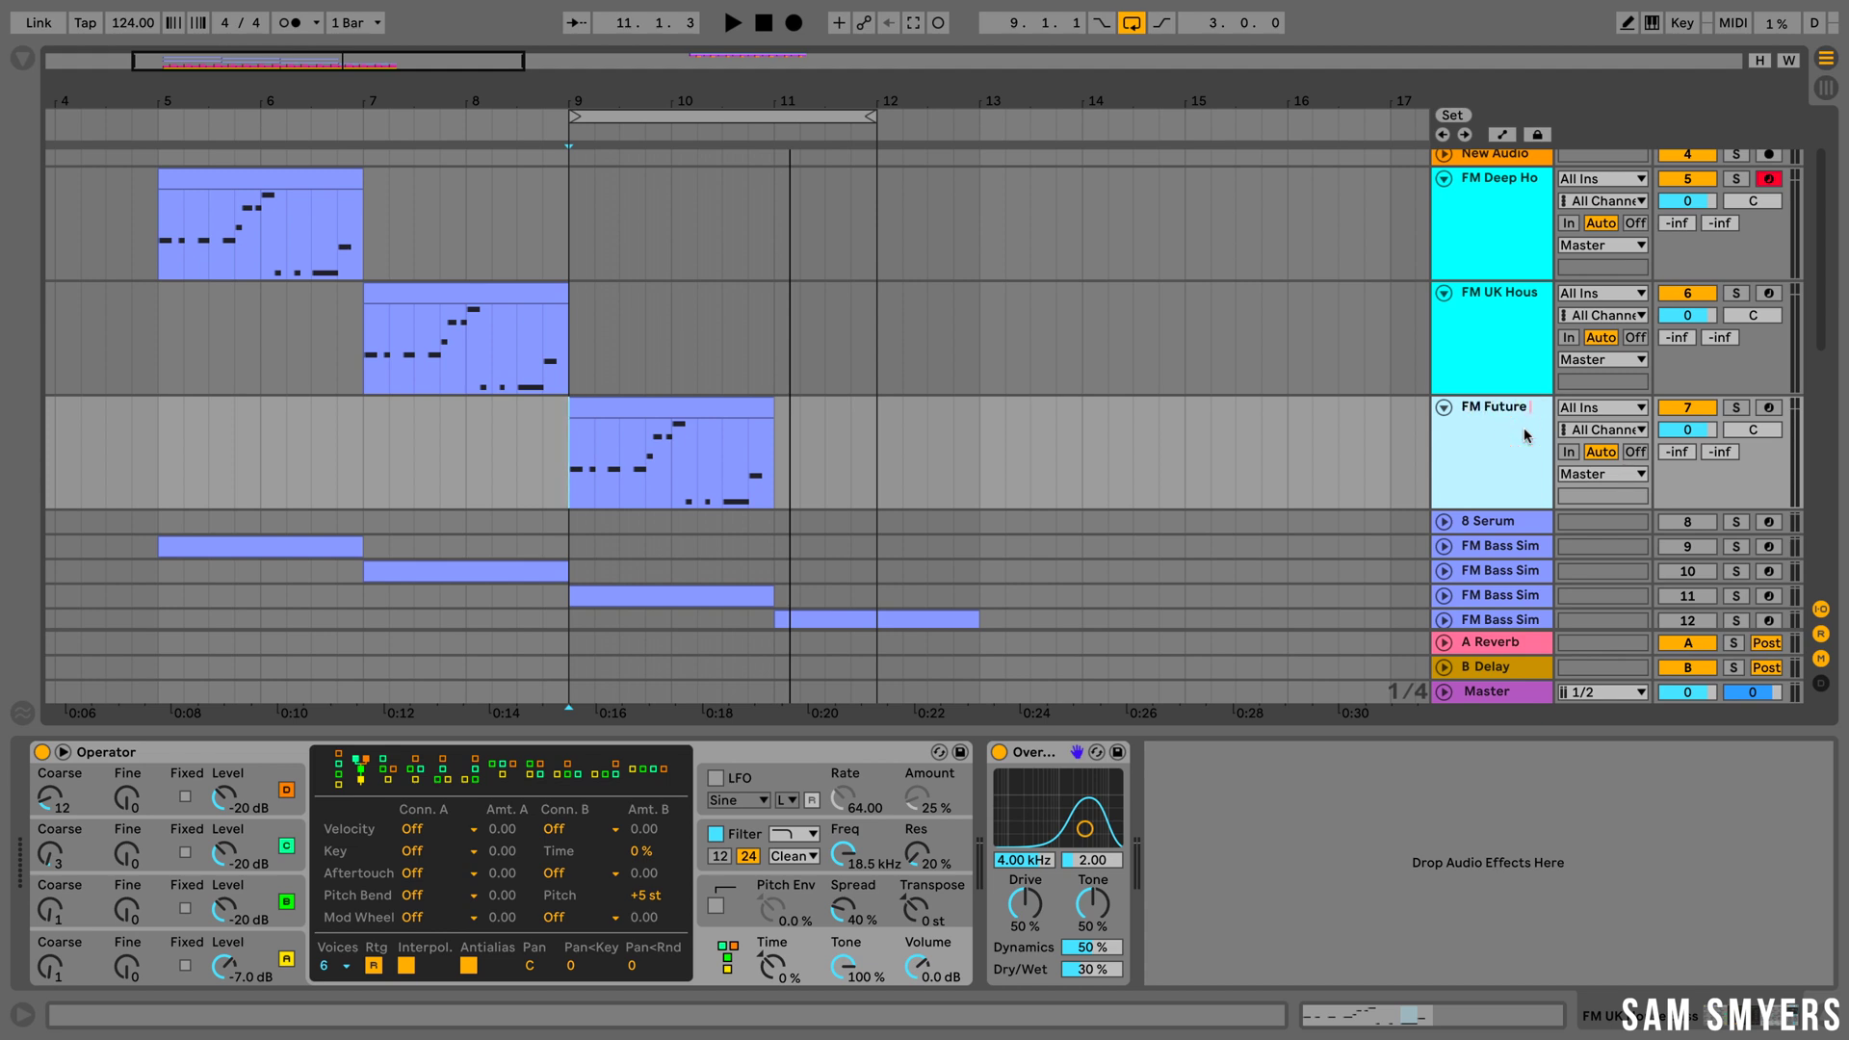
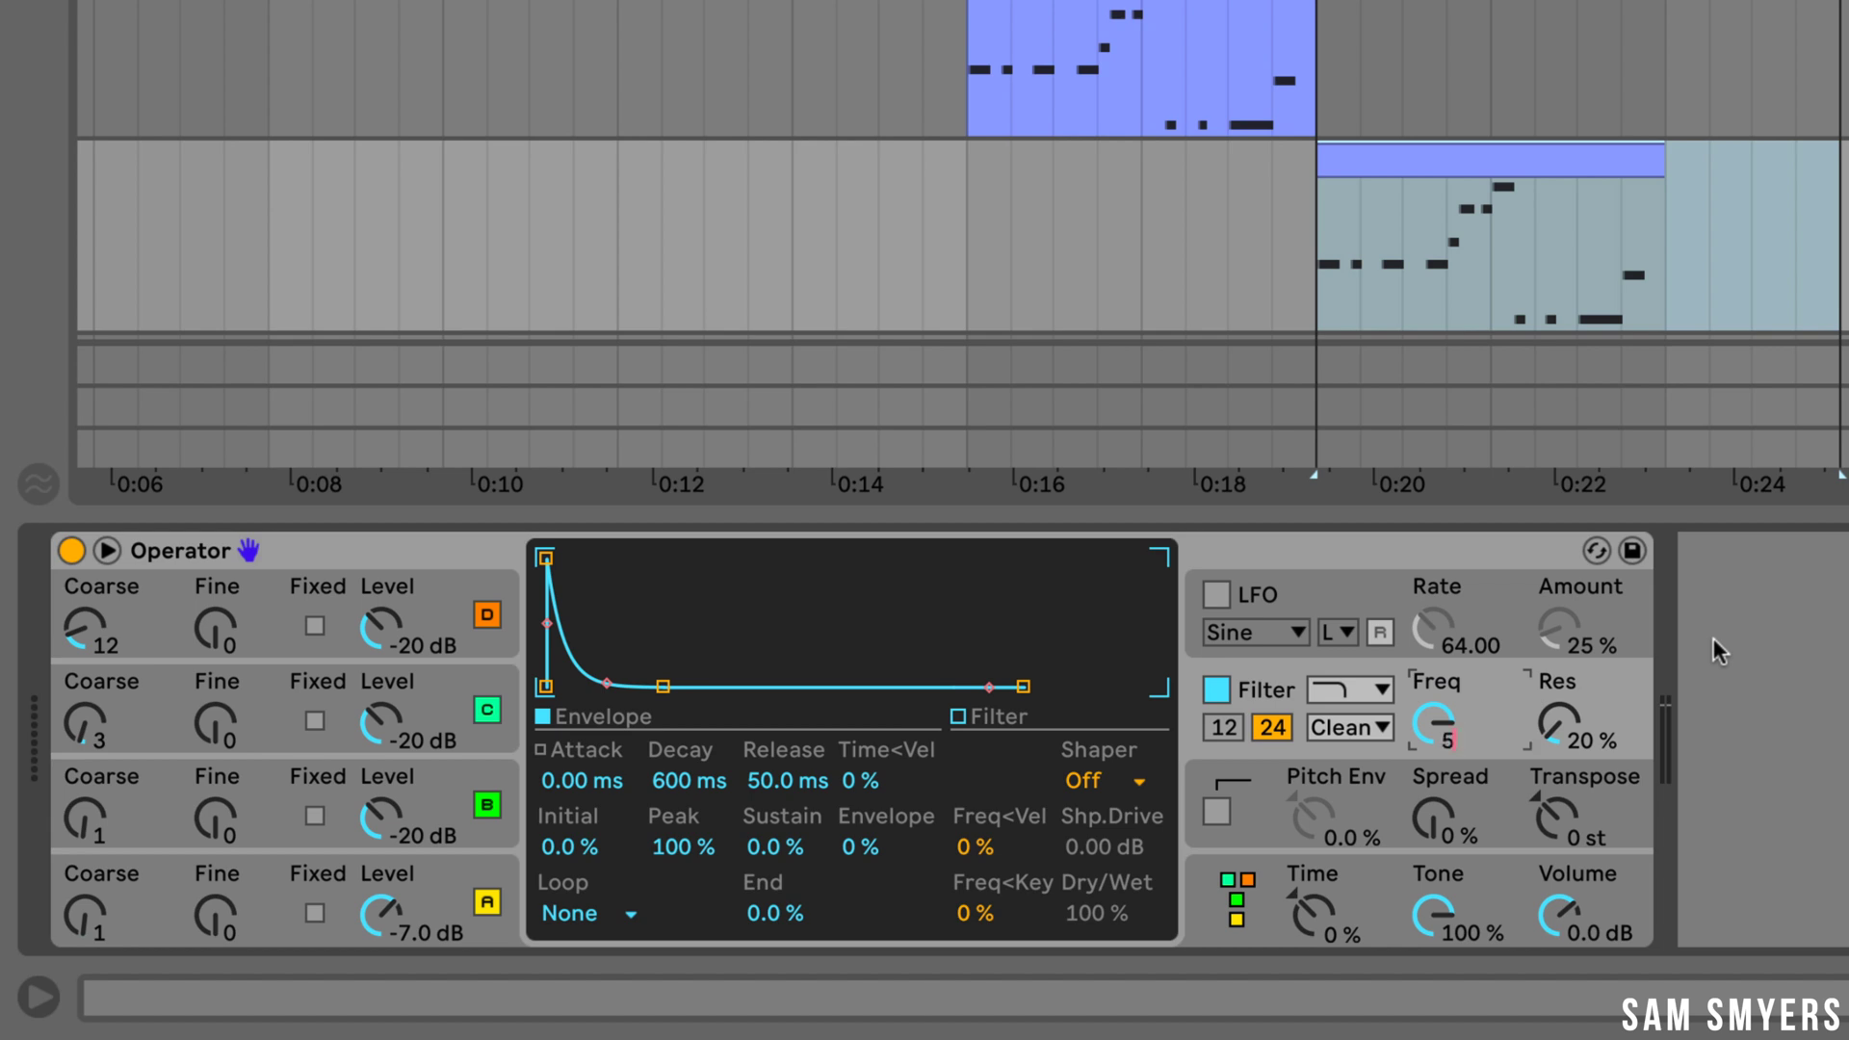
- Set Operator's filter frequency to 500 Hz and its resonance to 30 %
{"action": "key", "text": "Return"}
{"action": "left_click", "coordinate": [1553, 721]}
{"action": "left_click_drag", "start_coordinate": [1554, 721], "coordinate": [1626, 708]}
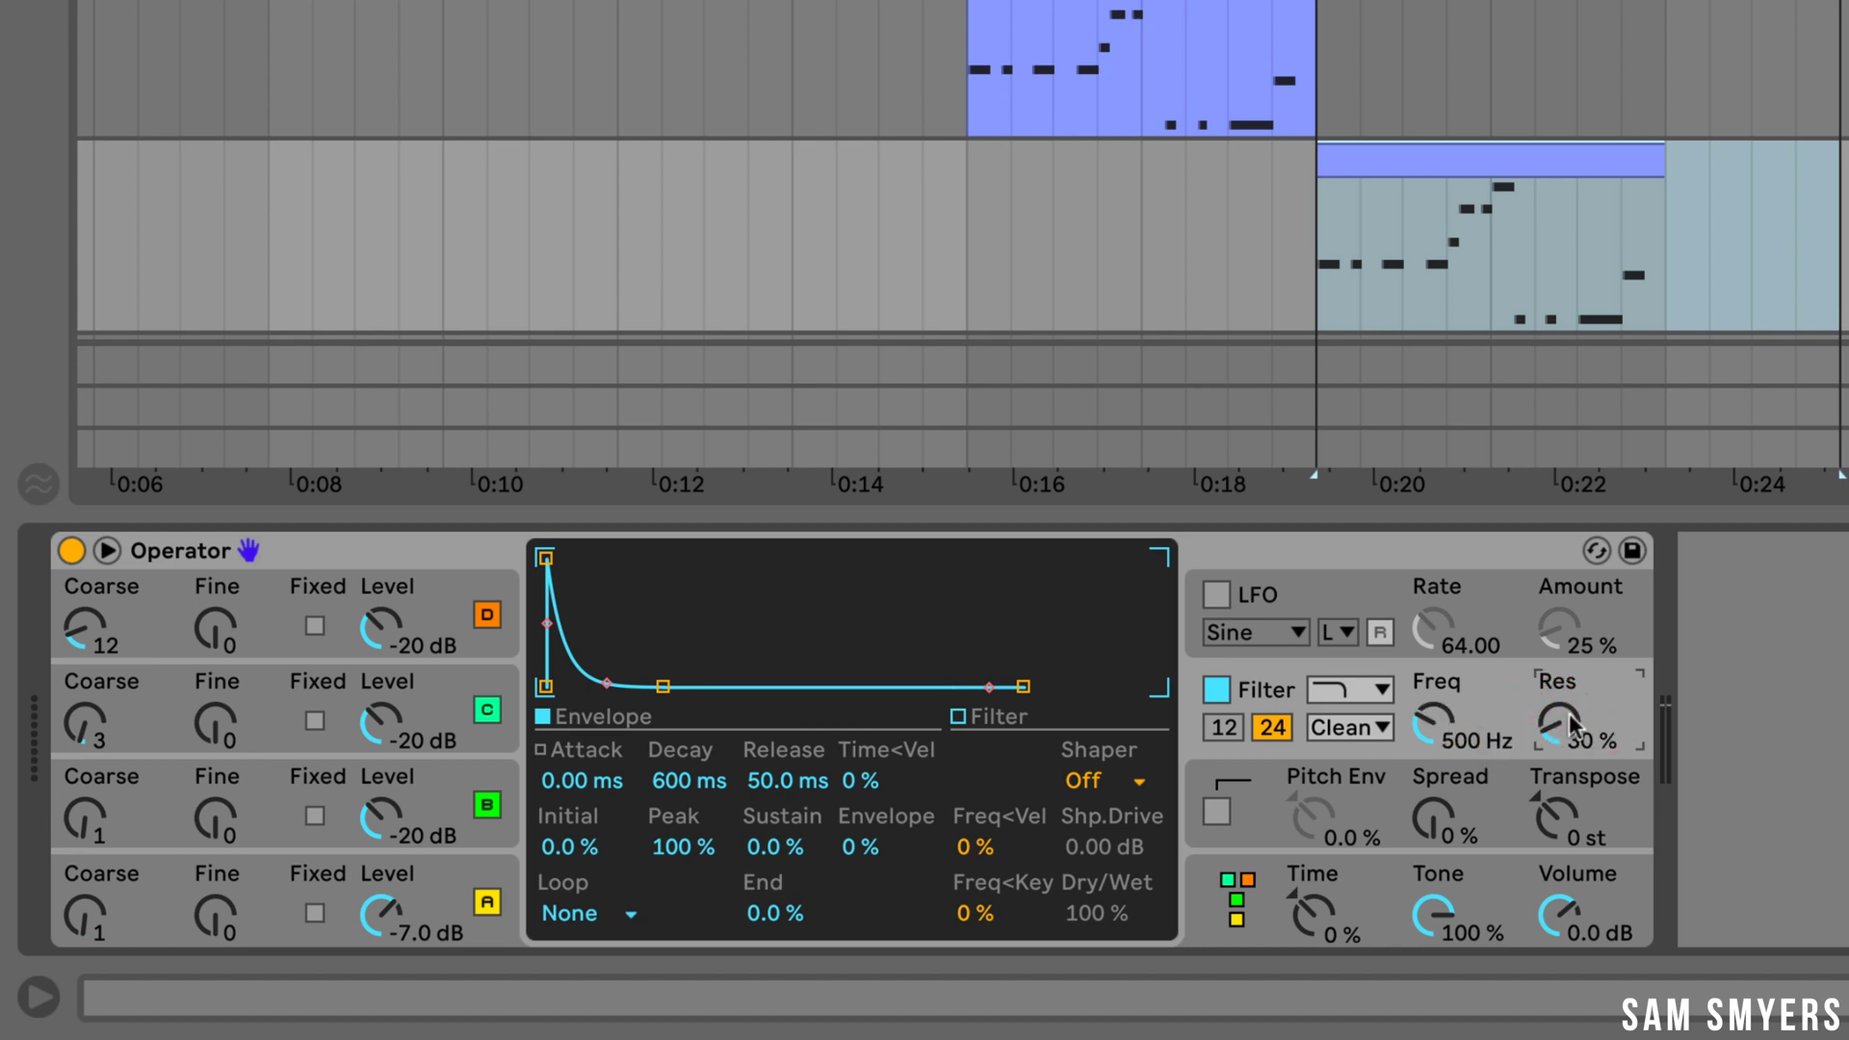
- Switch Operator's filter circuit to OSR with a filter drive of 1.31 dB and play back the bass
{"action": "left_click", "coordinate": [1337, 729]}
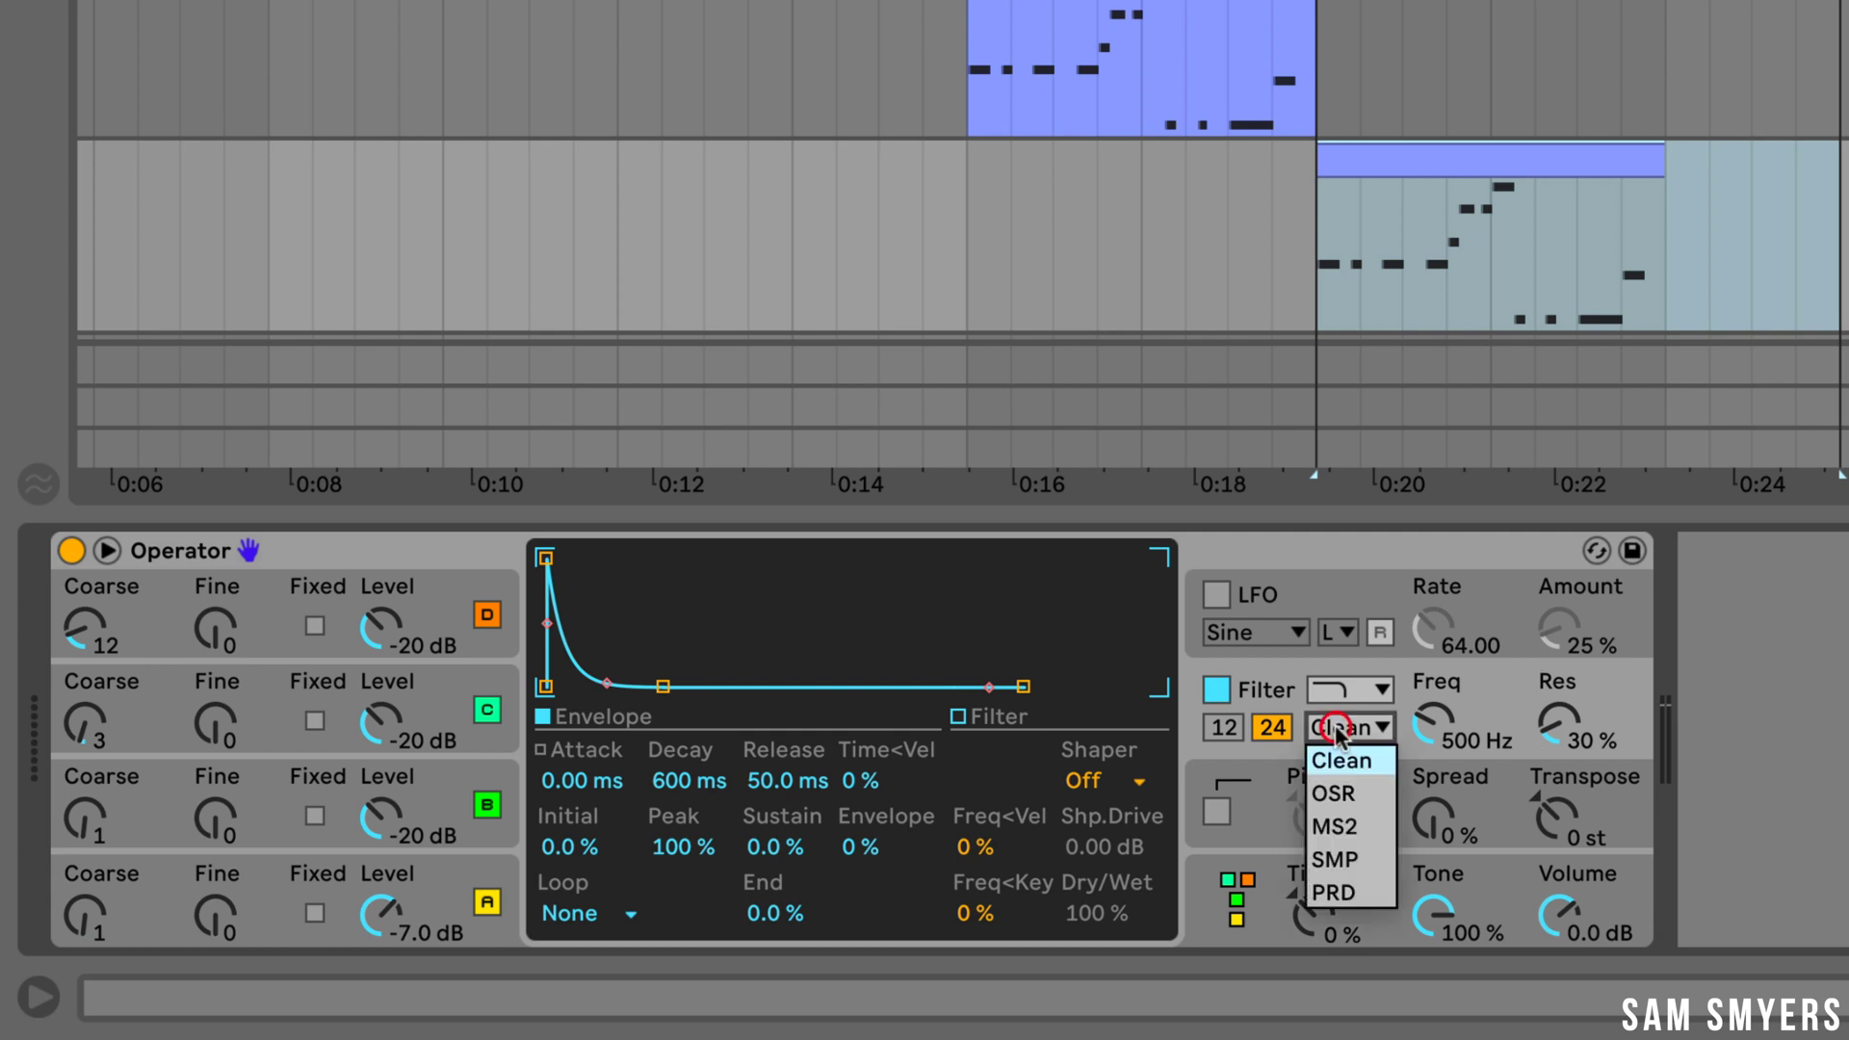
{"action": "left_click", "coordinate": [1360, 792]}
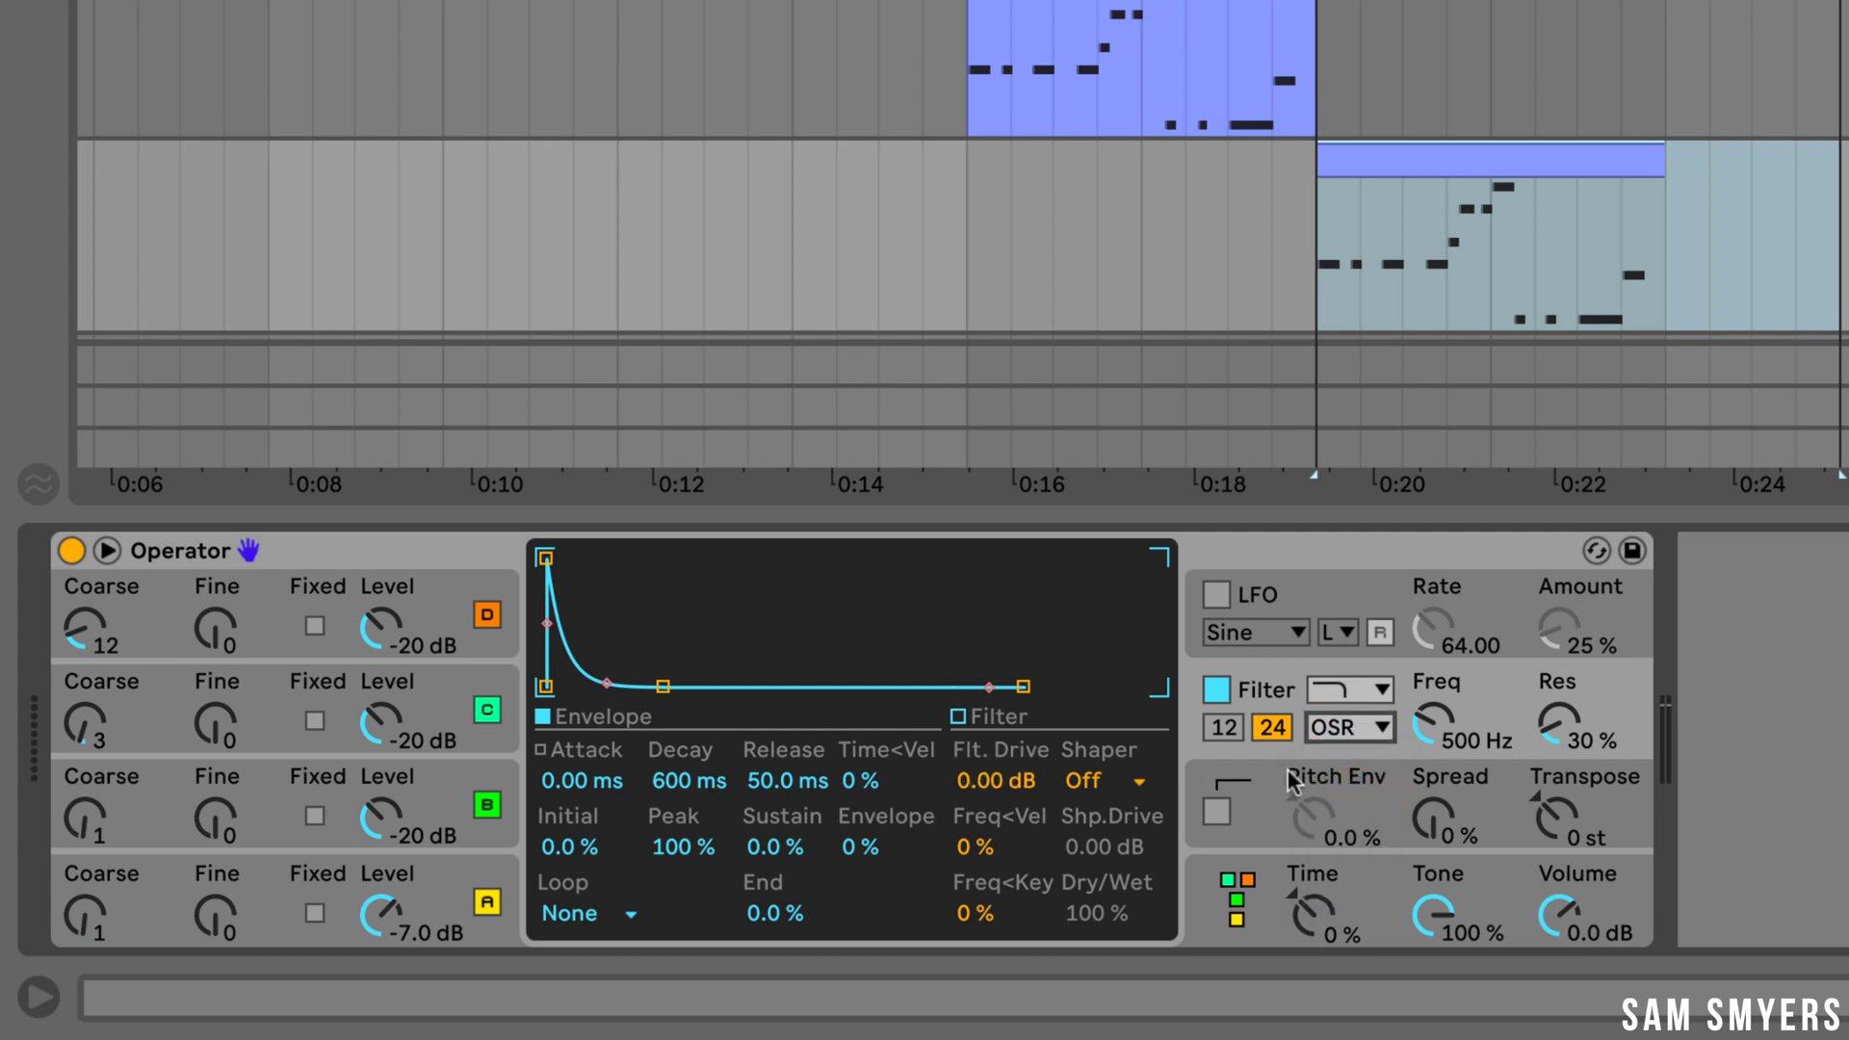
{"action": "left_click_drag", "start_coordinate": [971, 786], "coordinate": [973, 778]}
{"action": "left_click", "coordinate": [1529, 250]}
{"action": "key", "text": "space"}
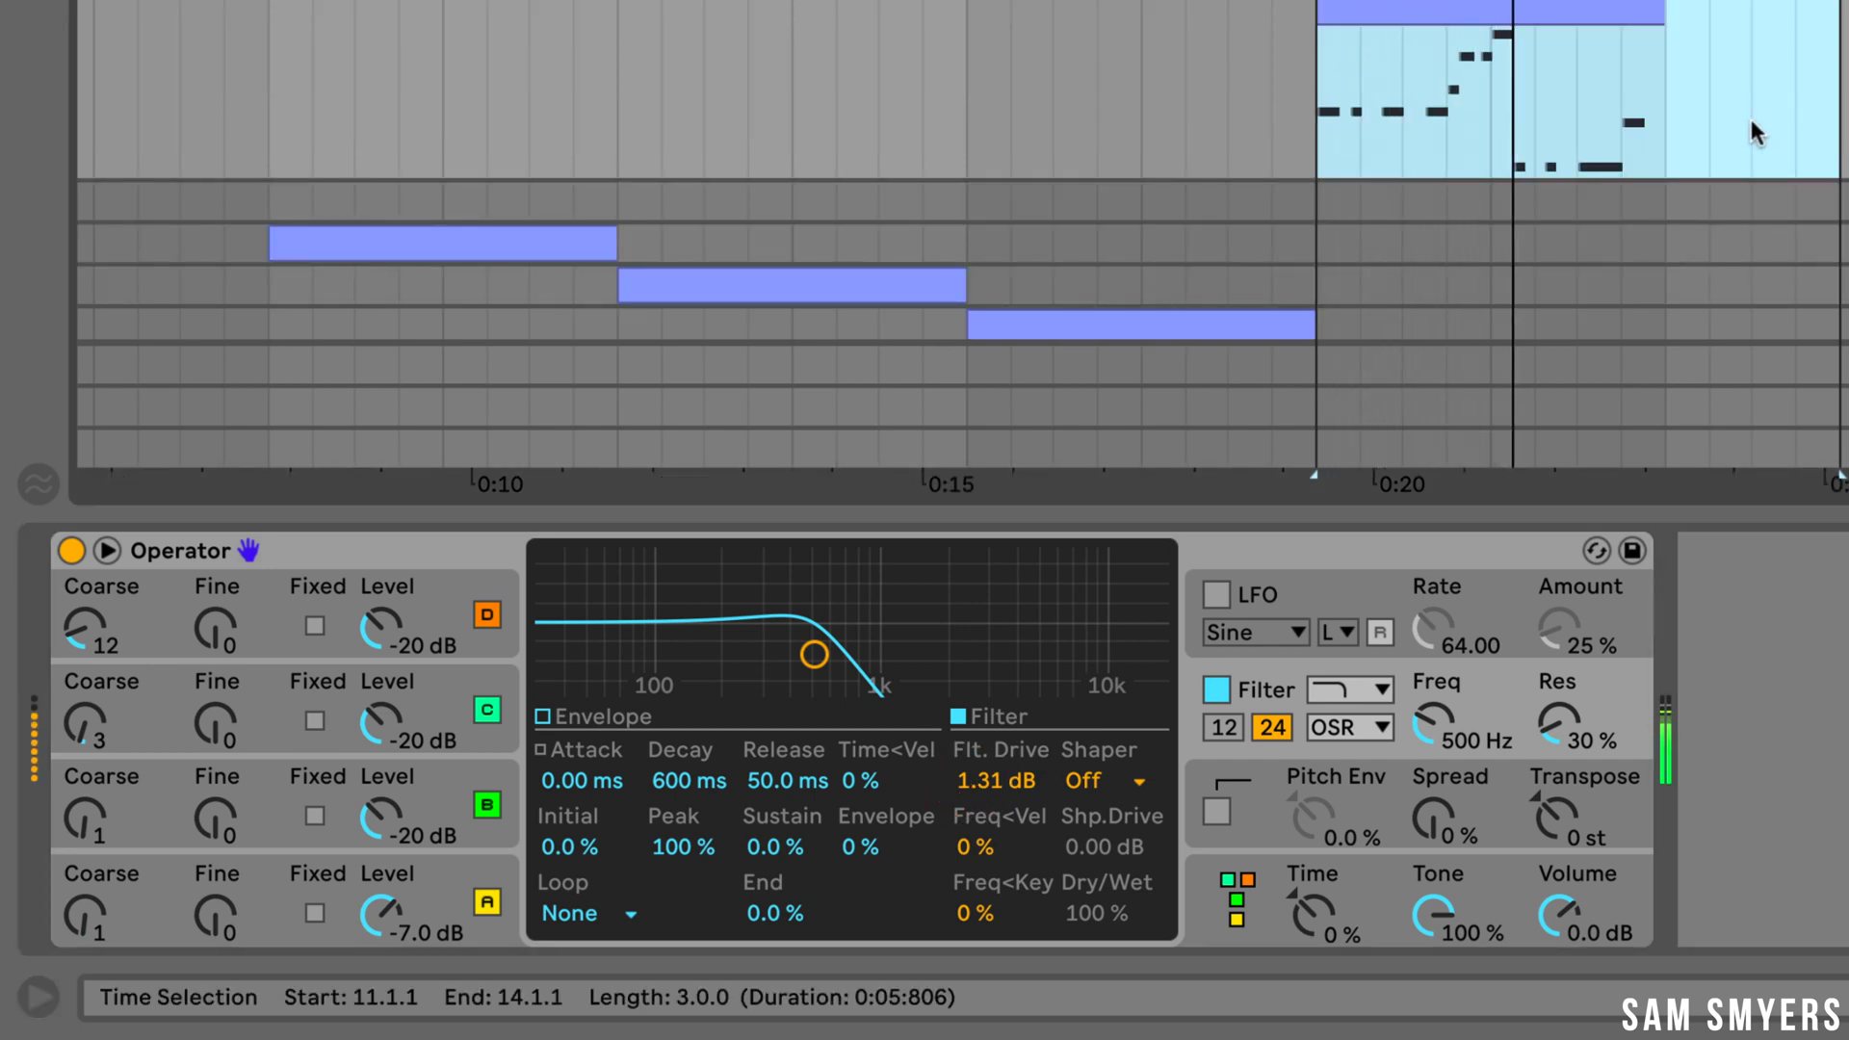
- Set the filter's envelope amount to 25 % and play back the bass
{"action": "left_click", "coordinate": [1487, 686]}
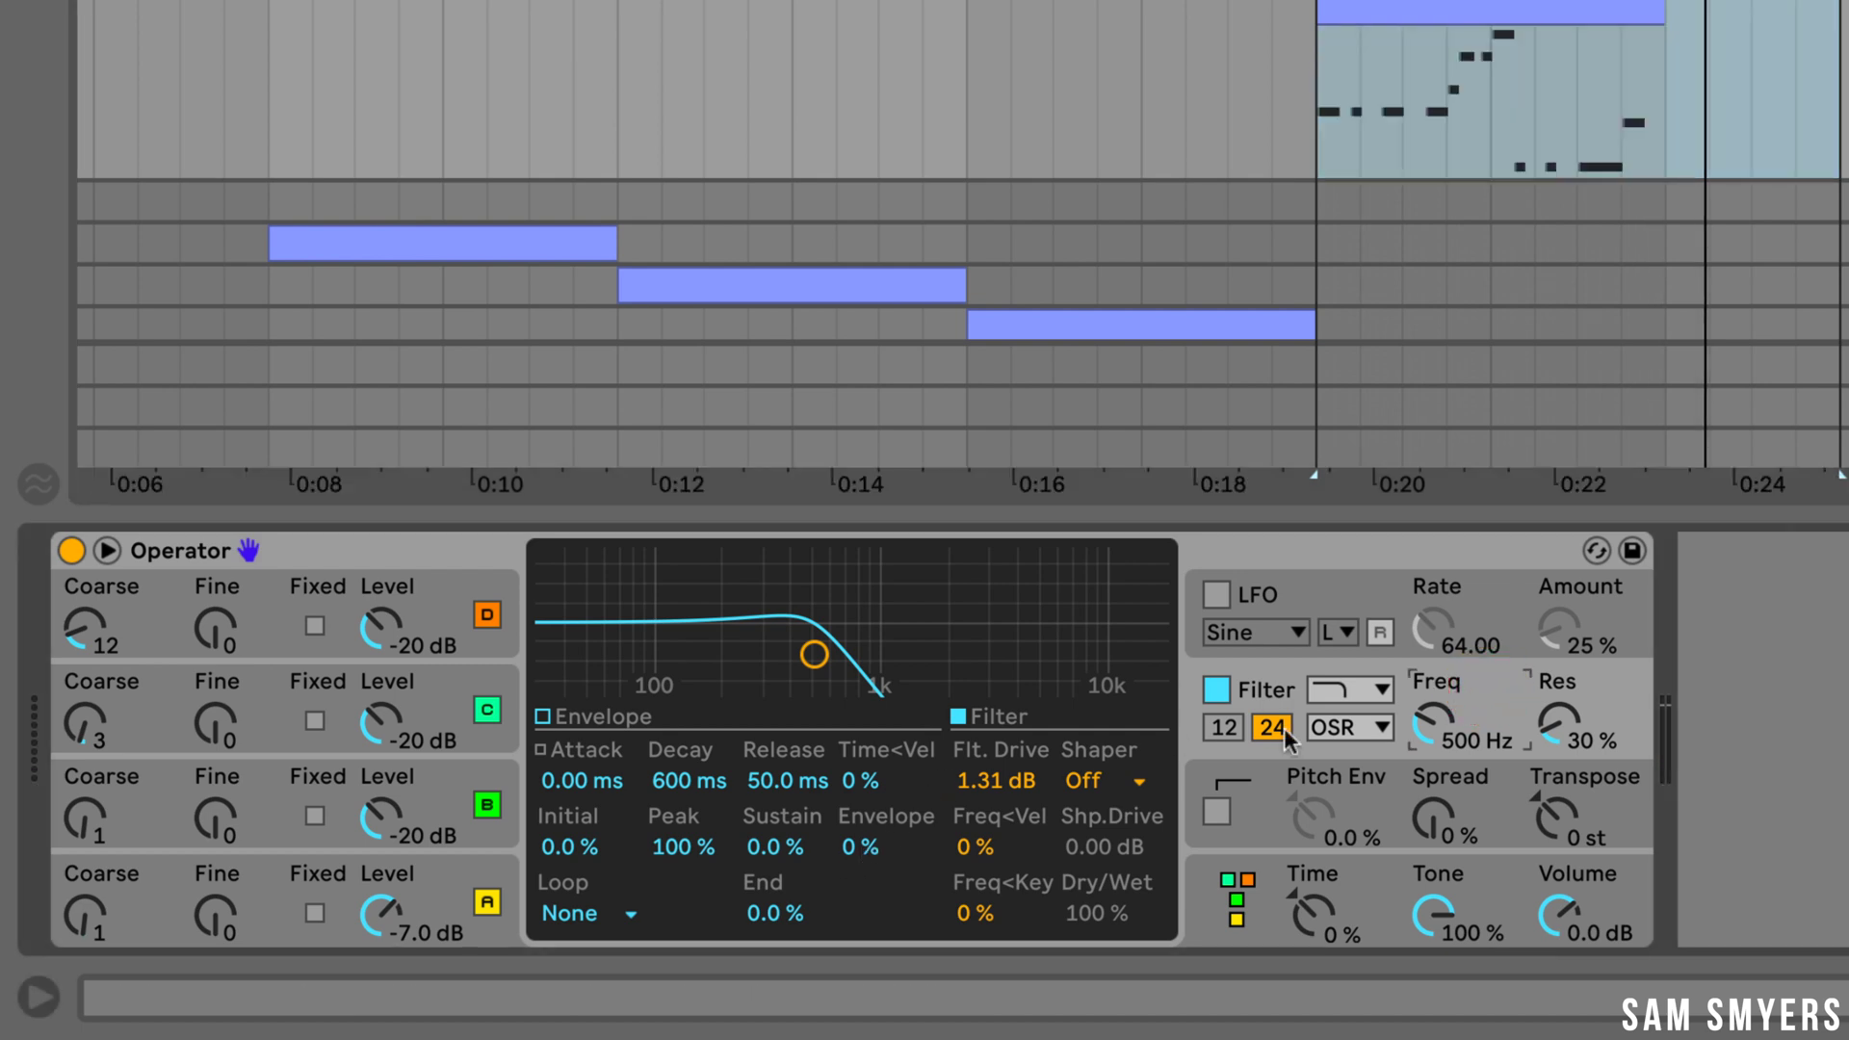
{"action": "left_click", "coordinate": [590, 719]}
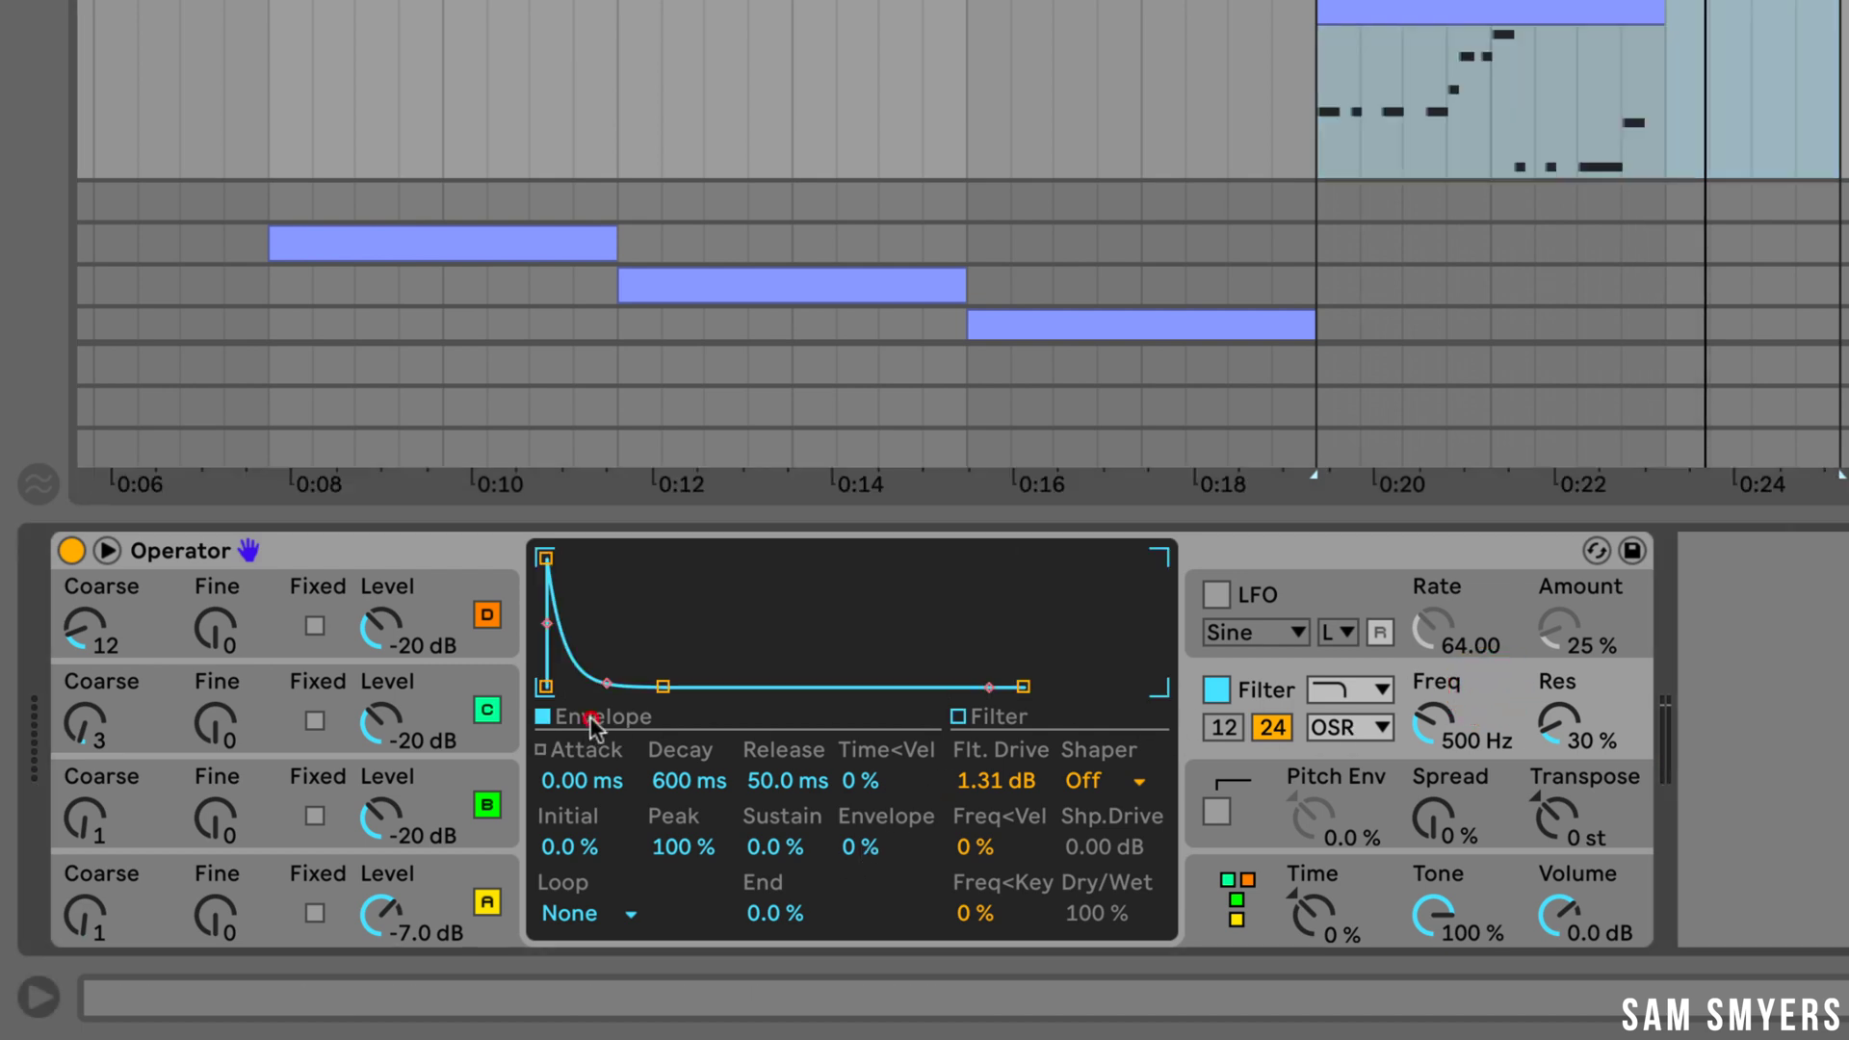
{"action": "left_click", "coordinate": [839, 848]}
{"action": "type", "text": "25"}
{"action": "key", "text": "Return"}
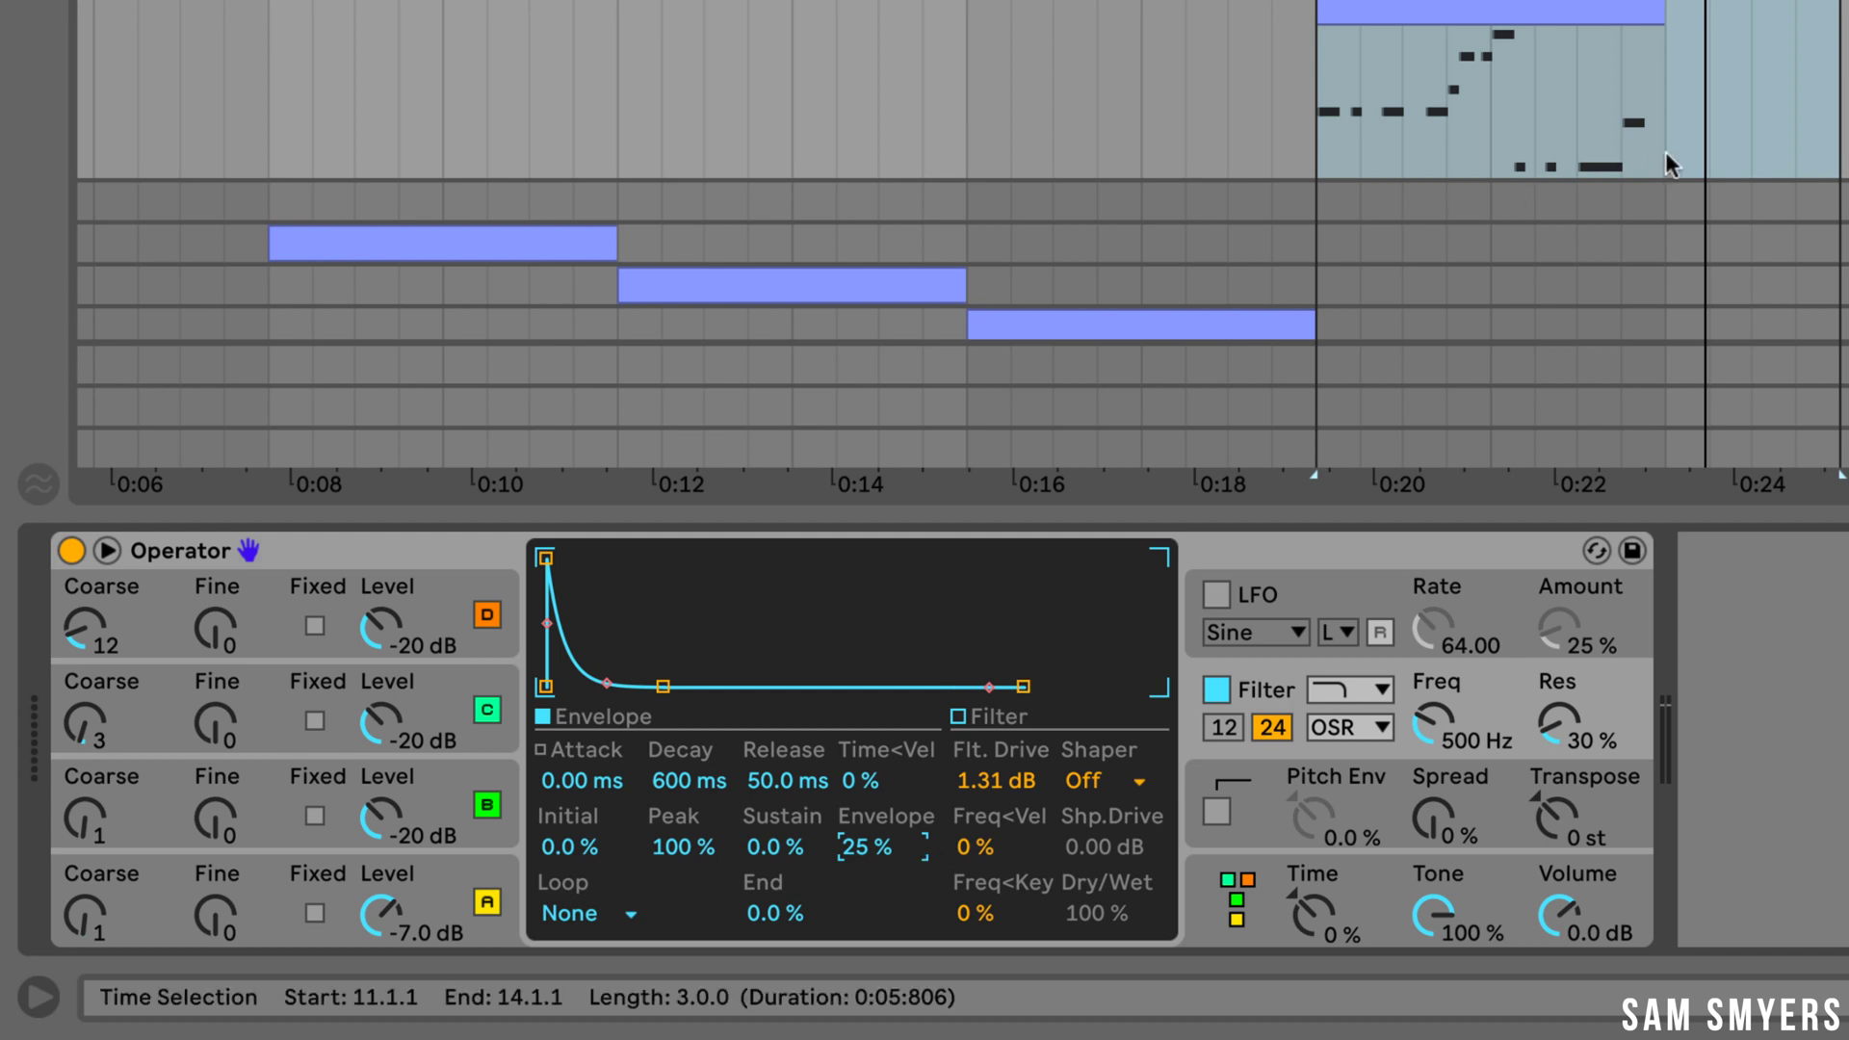
{"action": "key", "text": "space"}
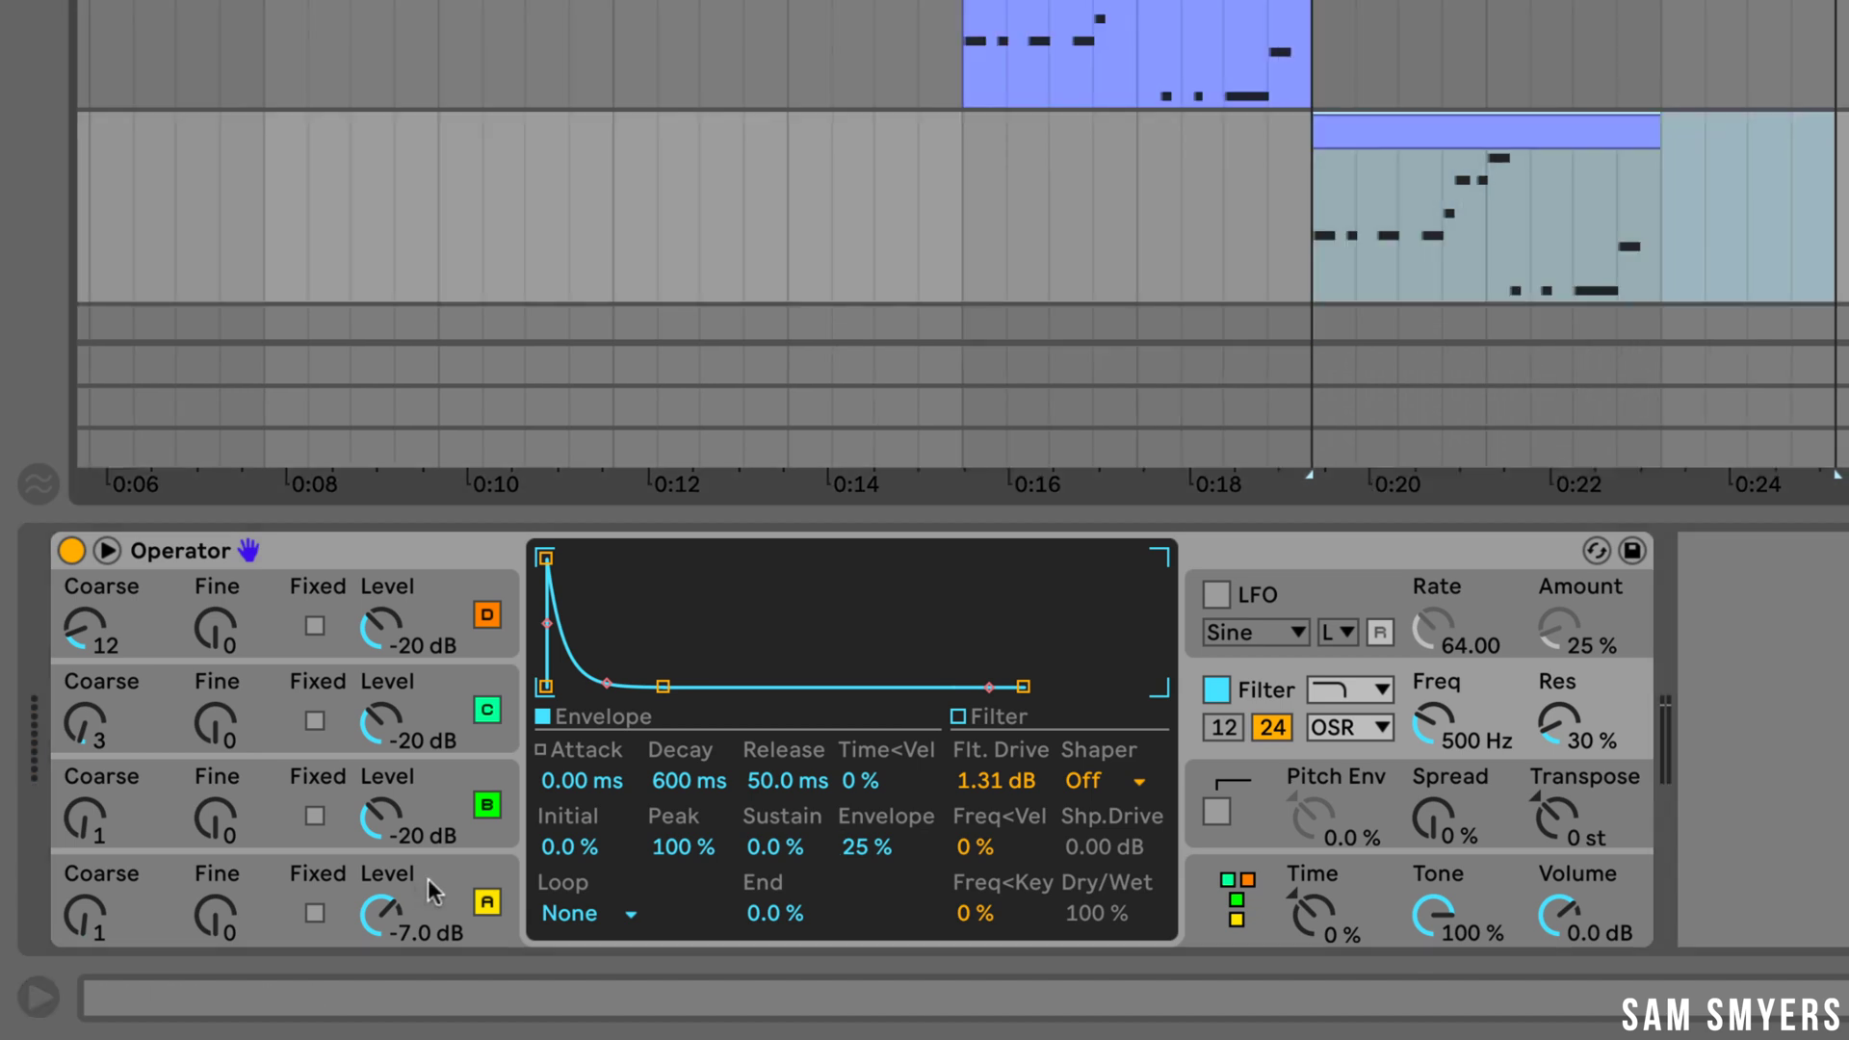
- Set oscillator A's envelope sustain to -20 dB and play back the bass
{"action": "left_click", "coordinate": [428, 878]}
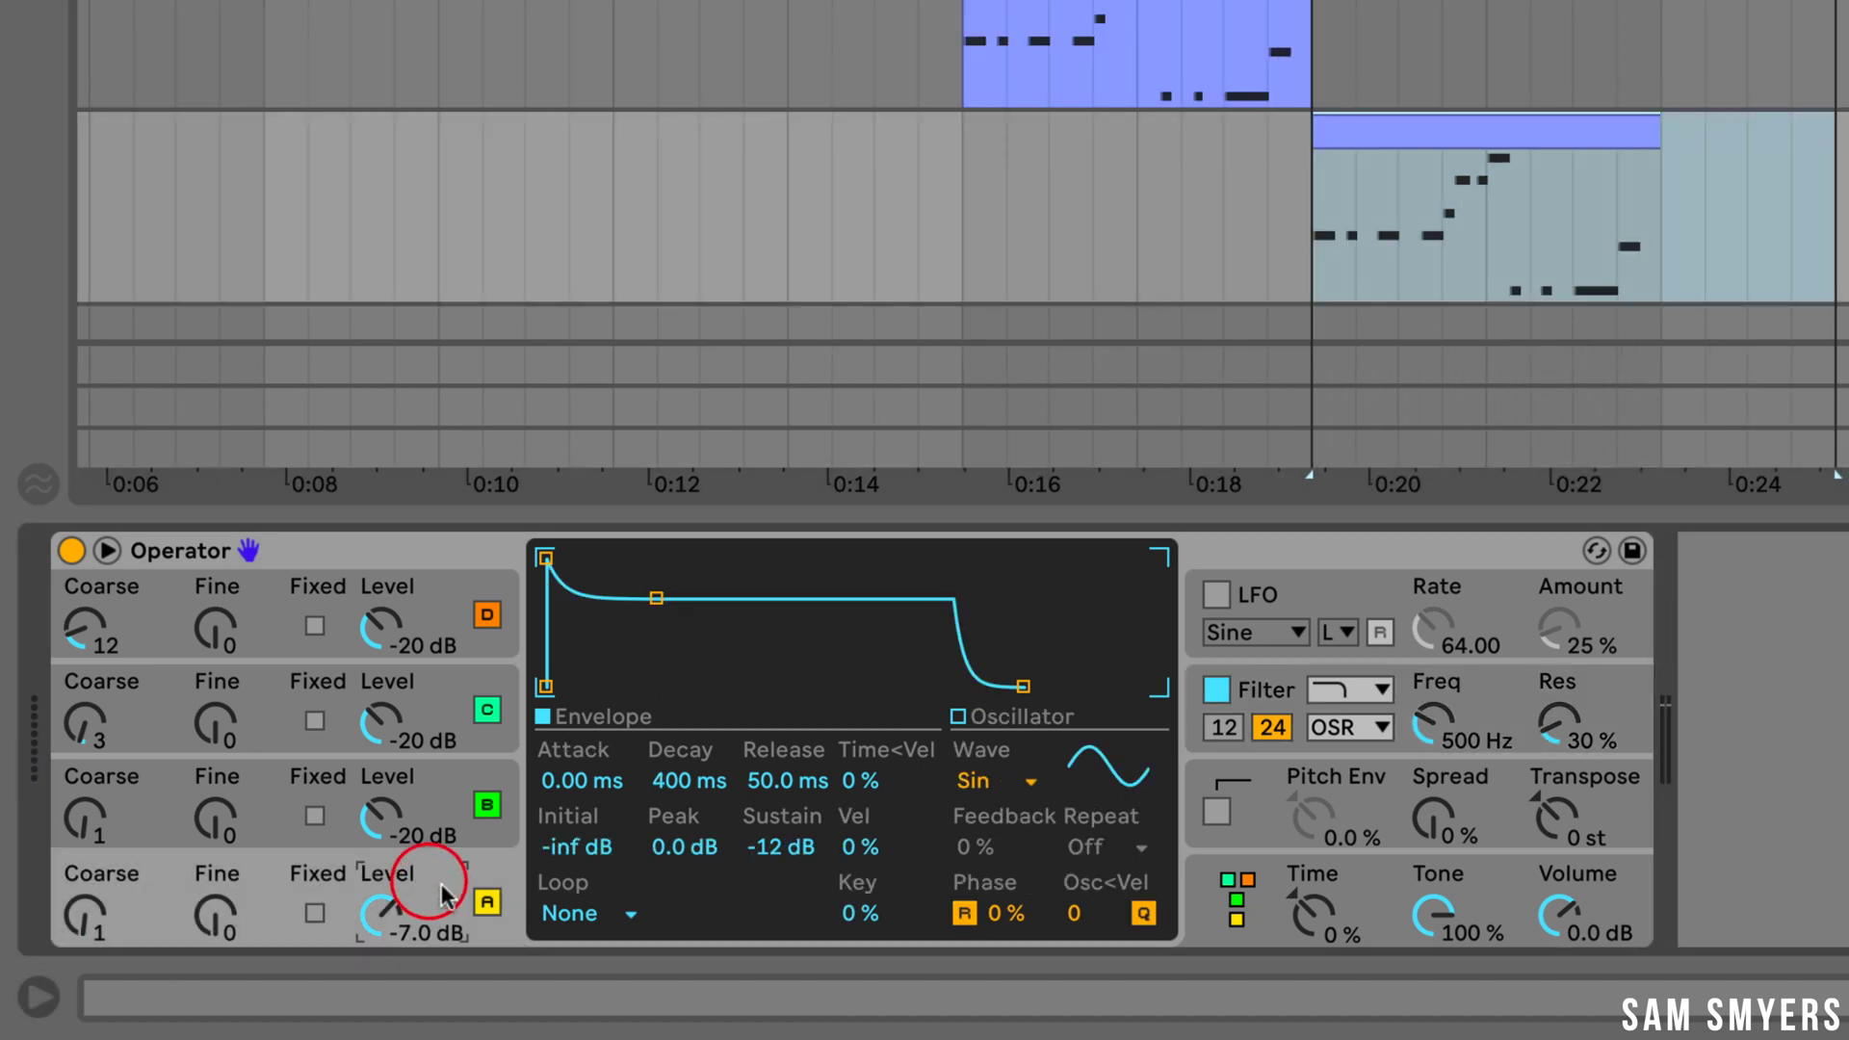
{"action": "left_click", "coordinate": [764, 848]}
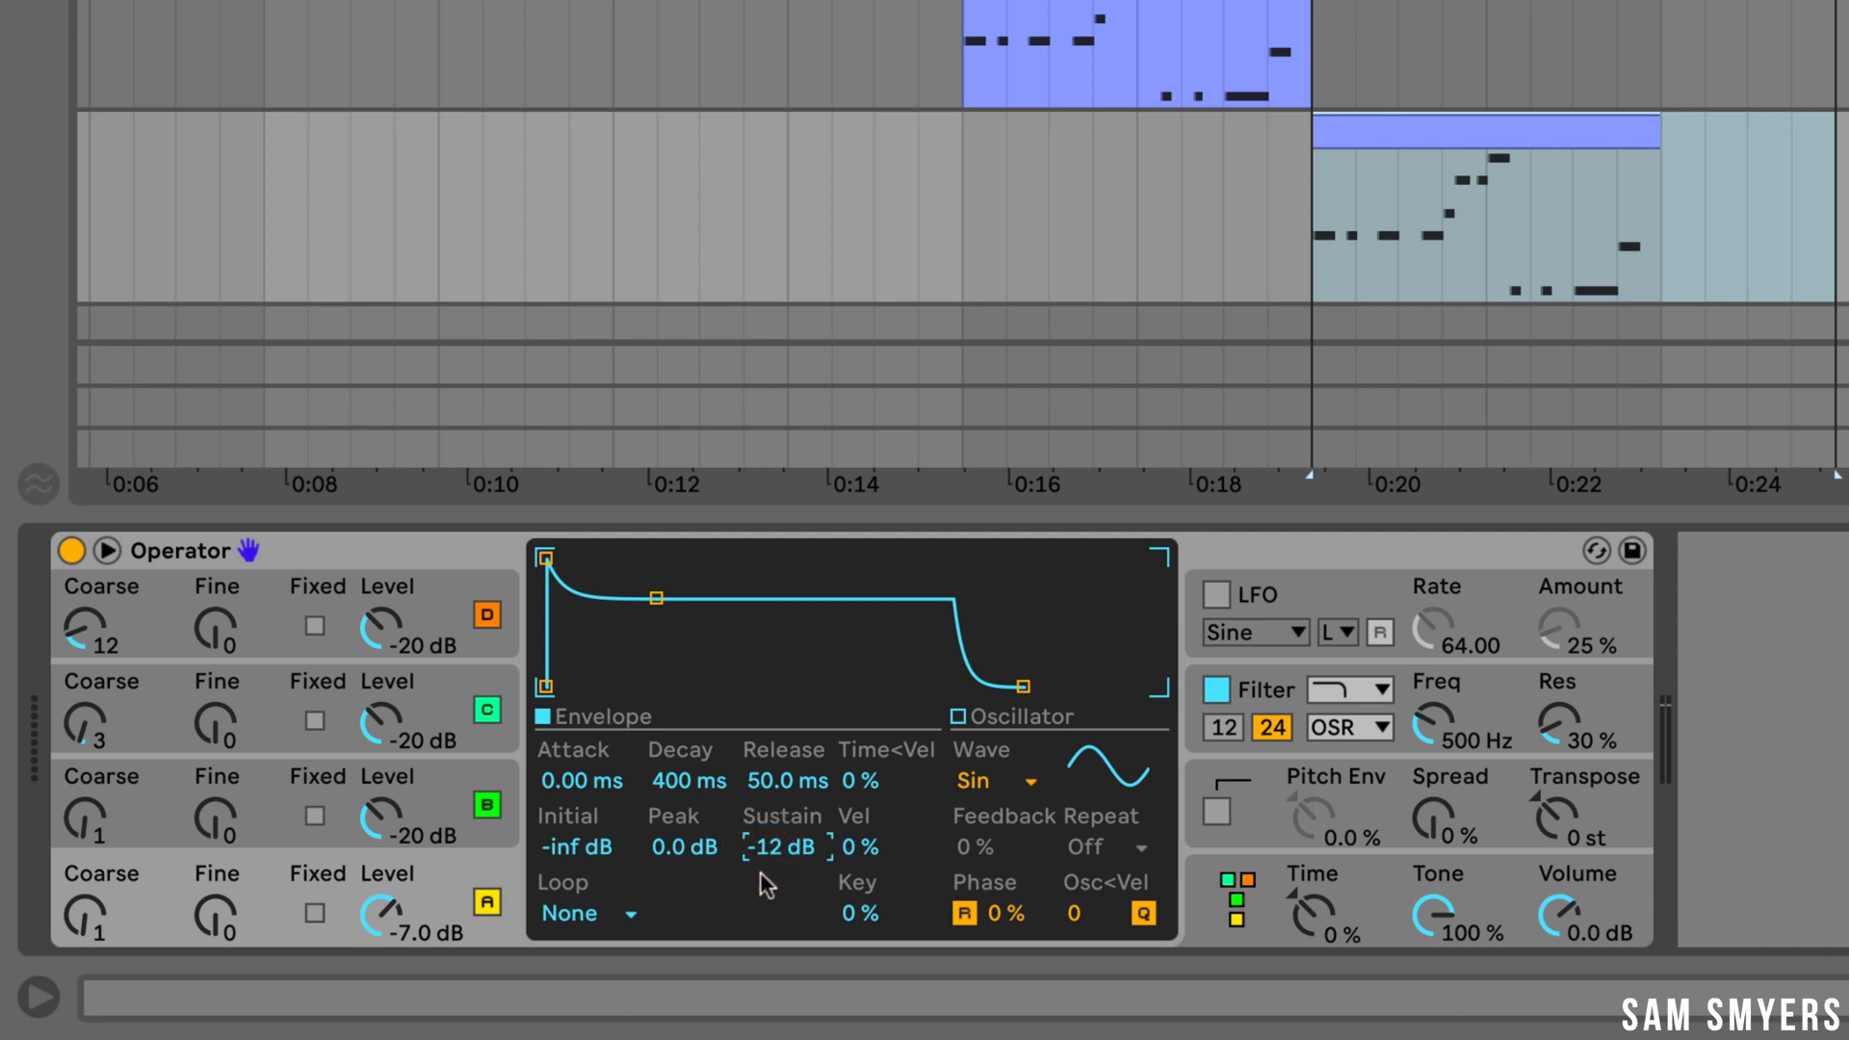
{"action": "type", "text": "-20"}
{"action": "key", "text": "Return"}
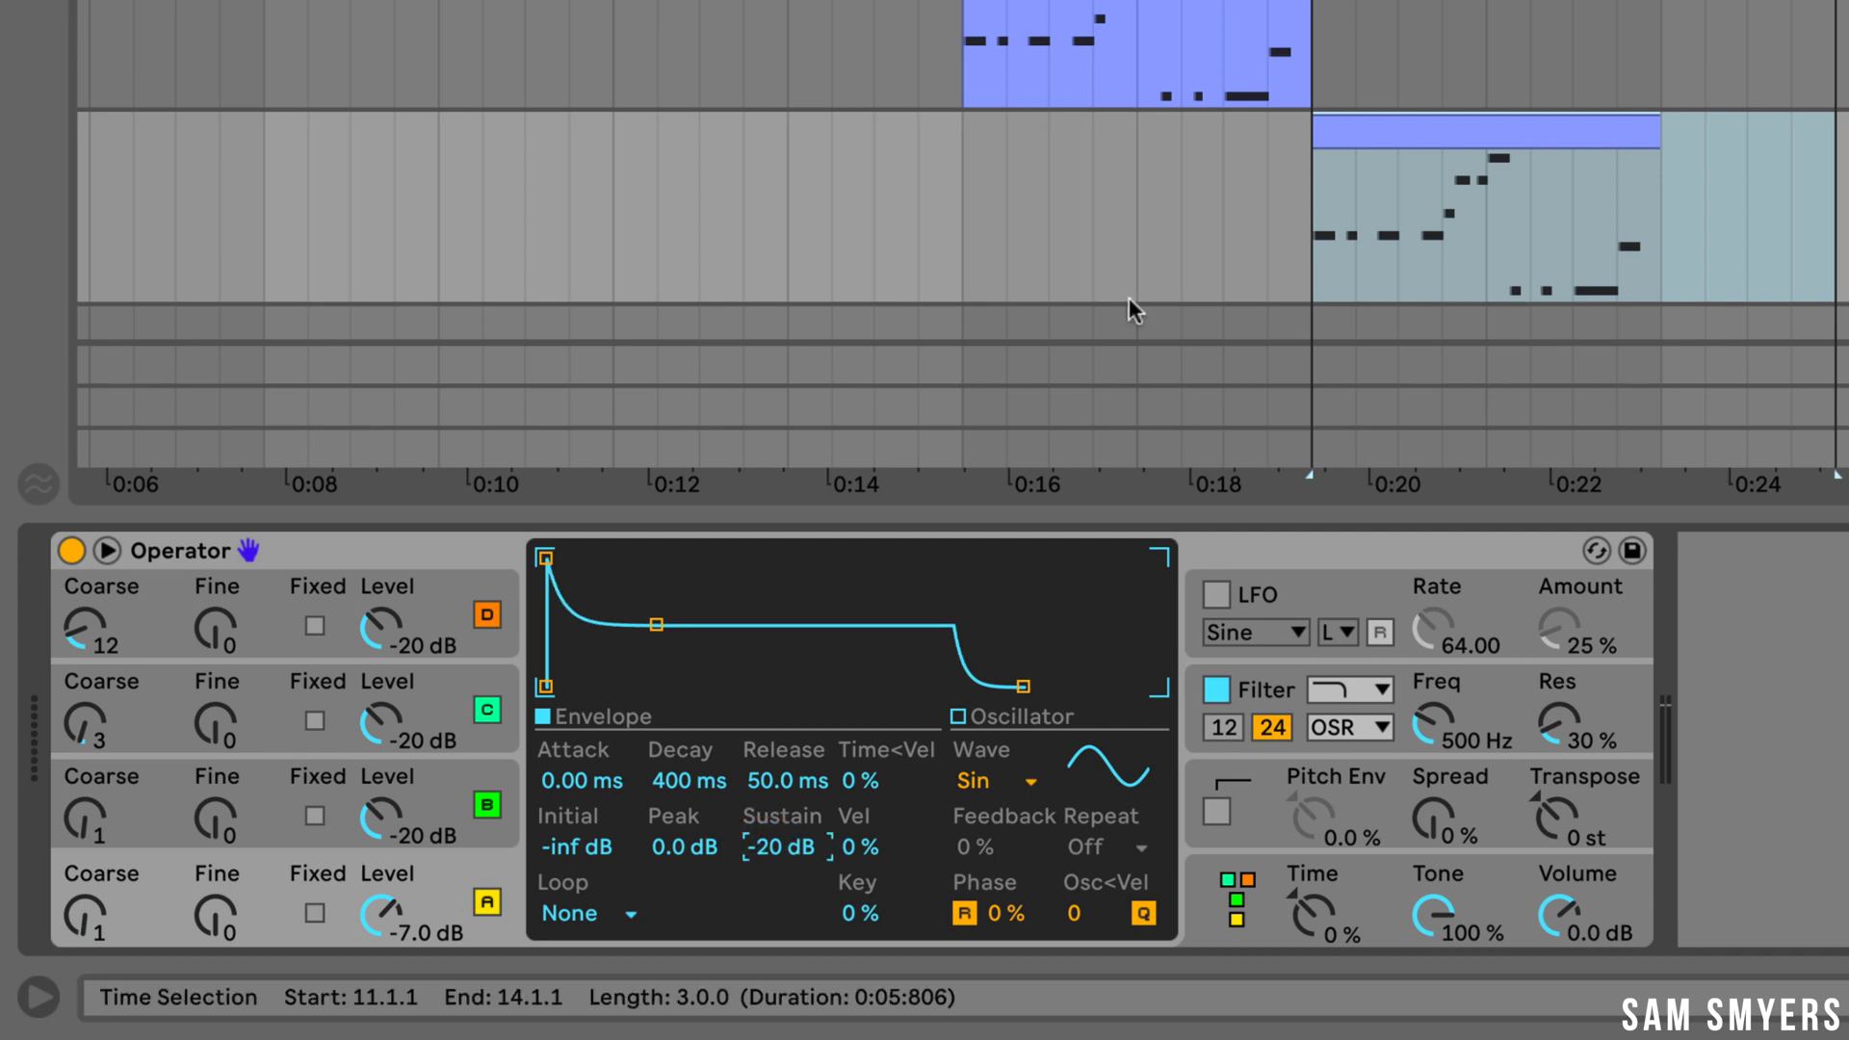
{"action": "key", "text": "space"}
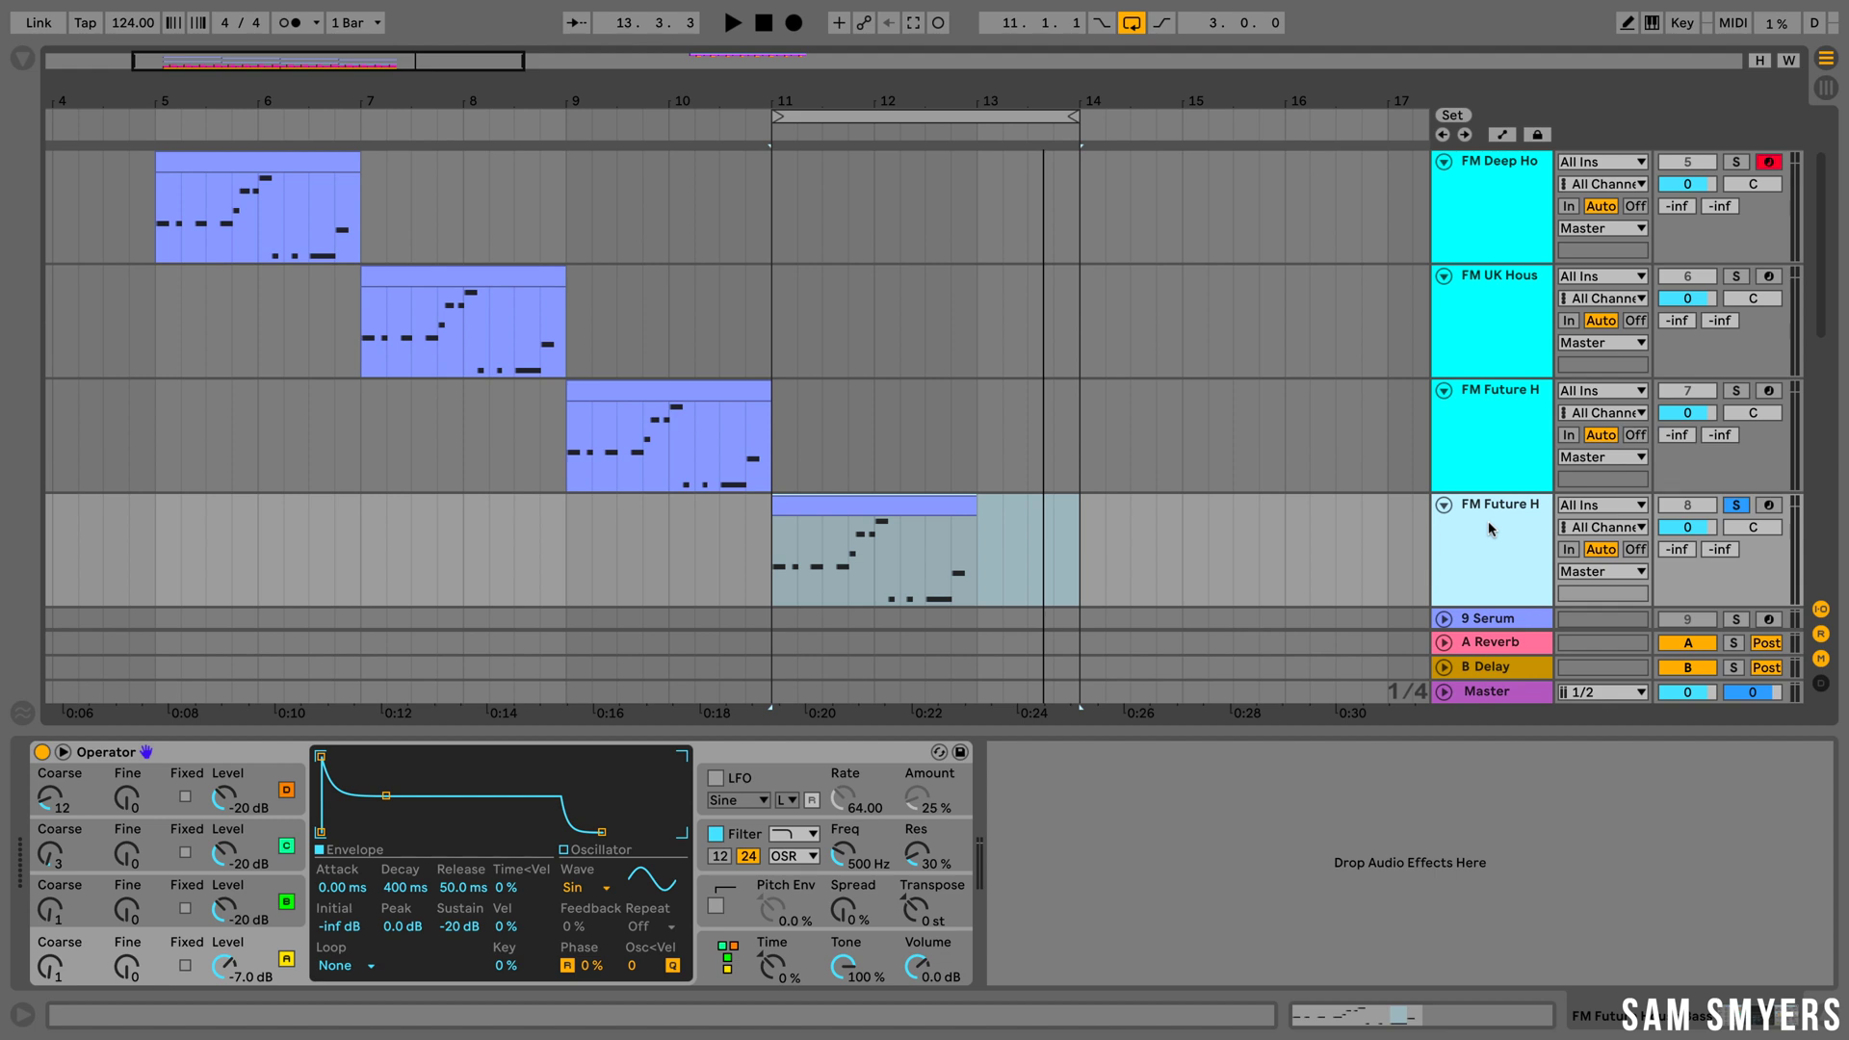
- Rename the fourth bass track to FM Old School House Bass
{"action": "key", "text": "ctrl+r"}
{"action": "type", "text": "FM Old School House Ba"}
{"action": "key", "text": "Return"}
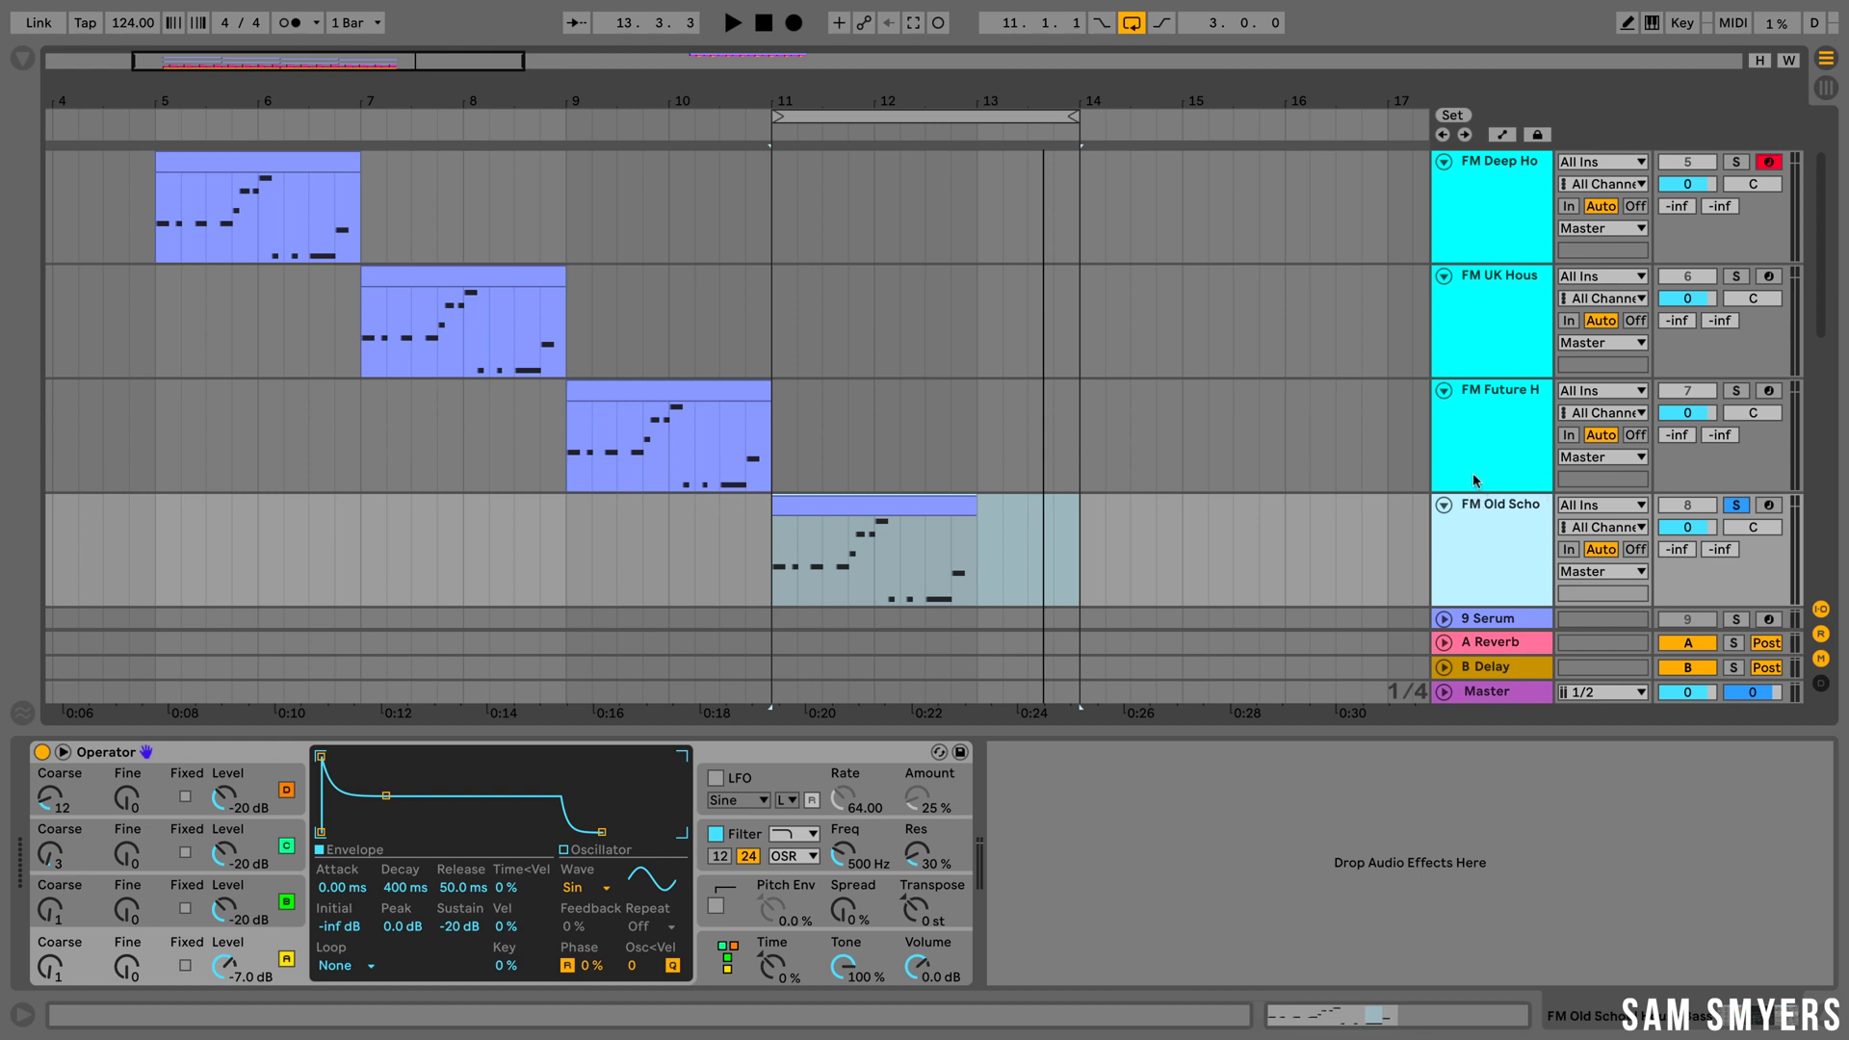
- Solo all four FM bass tracks, set the loop from bar 5 to bar 13 and play the basses back to back
{"action": "left_click", "coordinate": [1470, 238]}
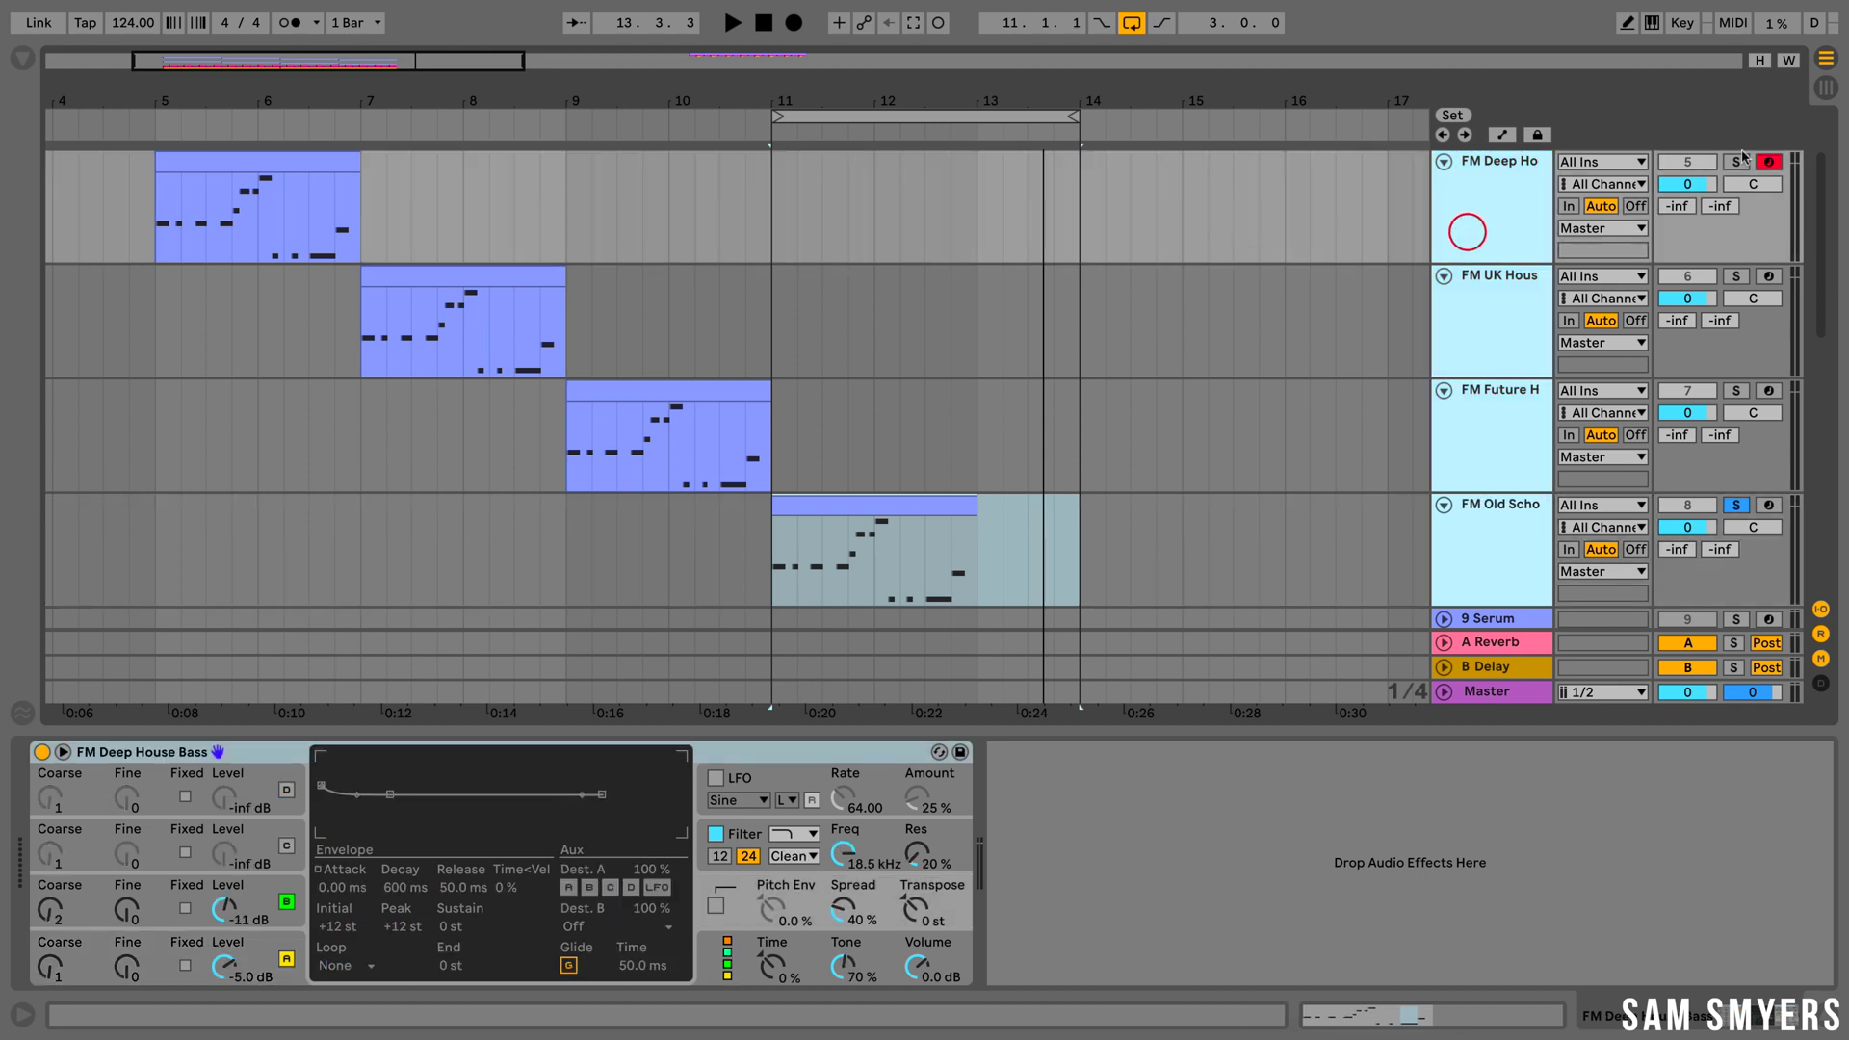
{"action": "left_click_drag", "start_coordinate": [776, 115], "coordinate": [165, 123]}
{"action": "key", "text": "space"}
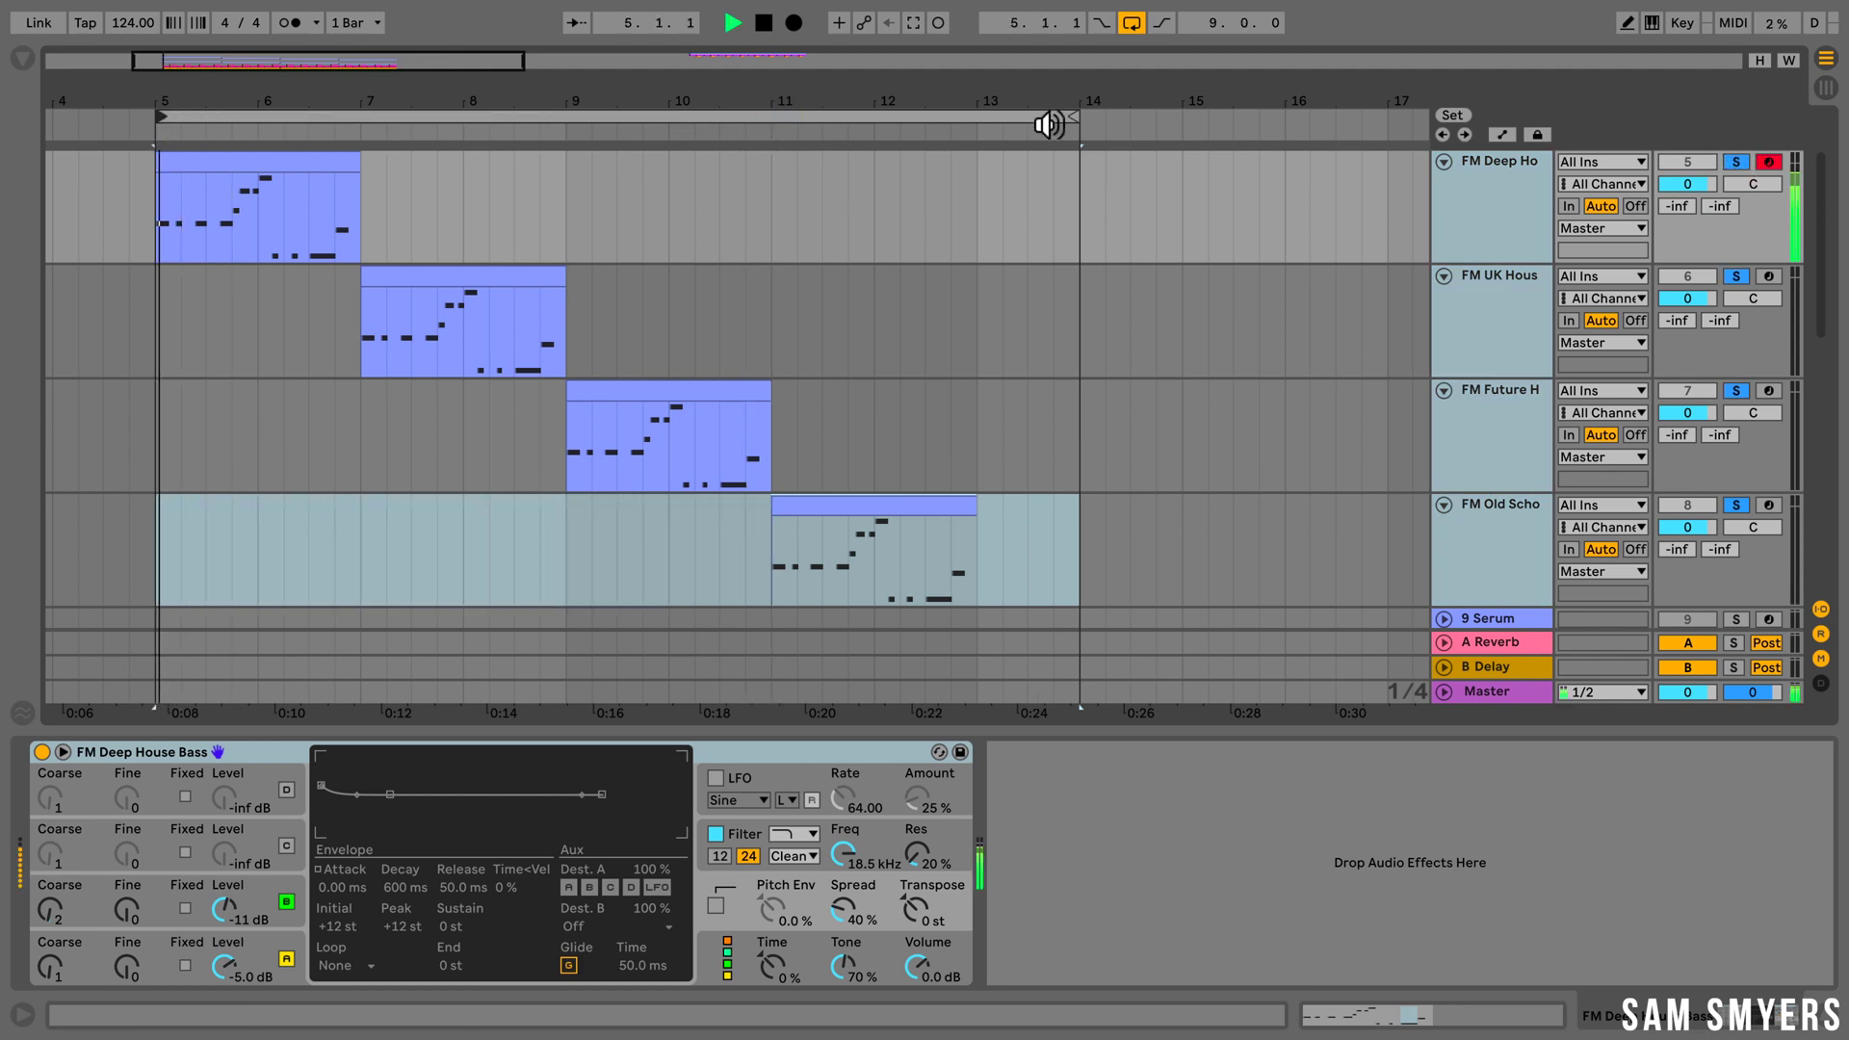
{"action": "left_click_drag", "start_coordinate": [1073, 116], "coordinate": [974, 128]}
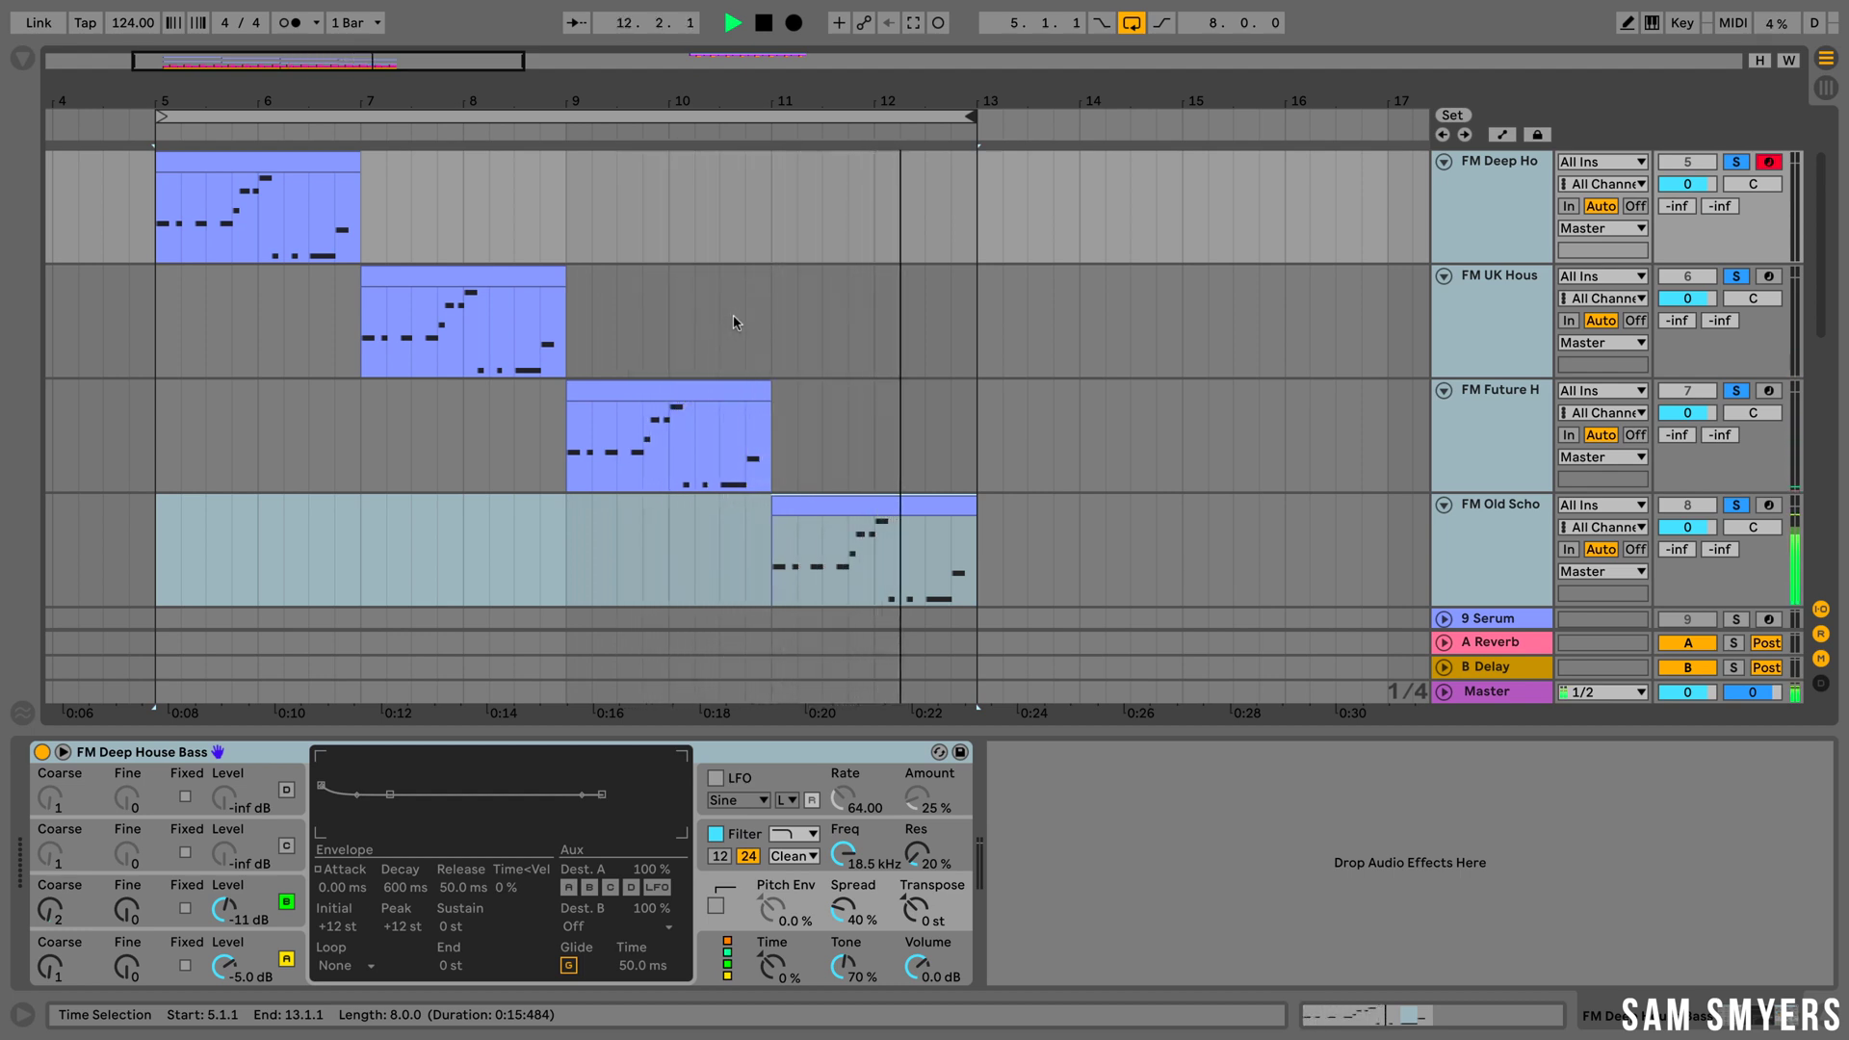
{"action": "key", "text": "space"}
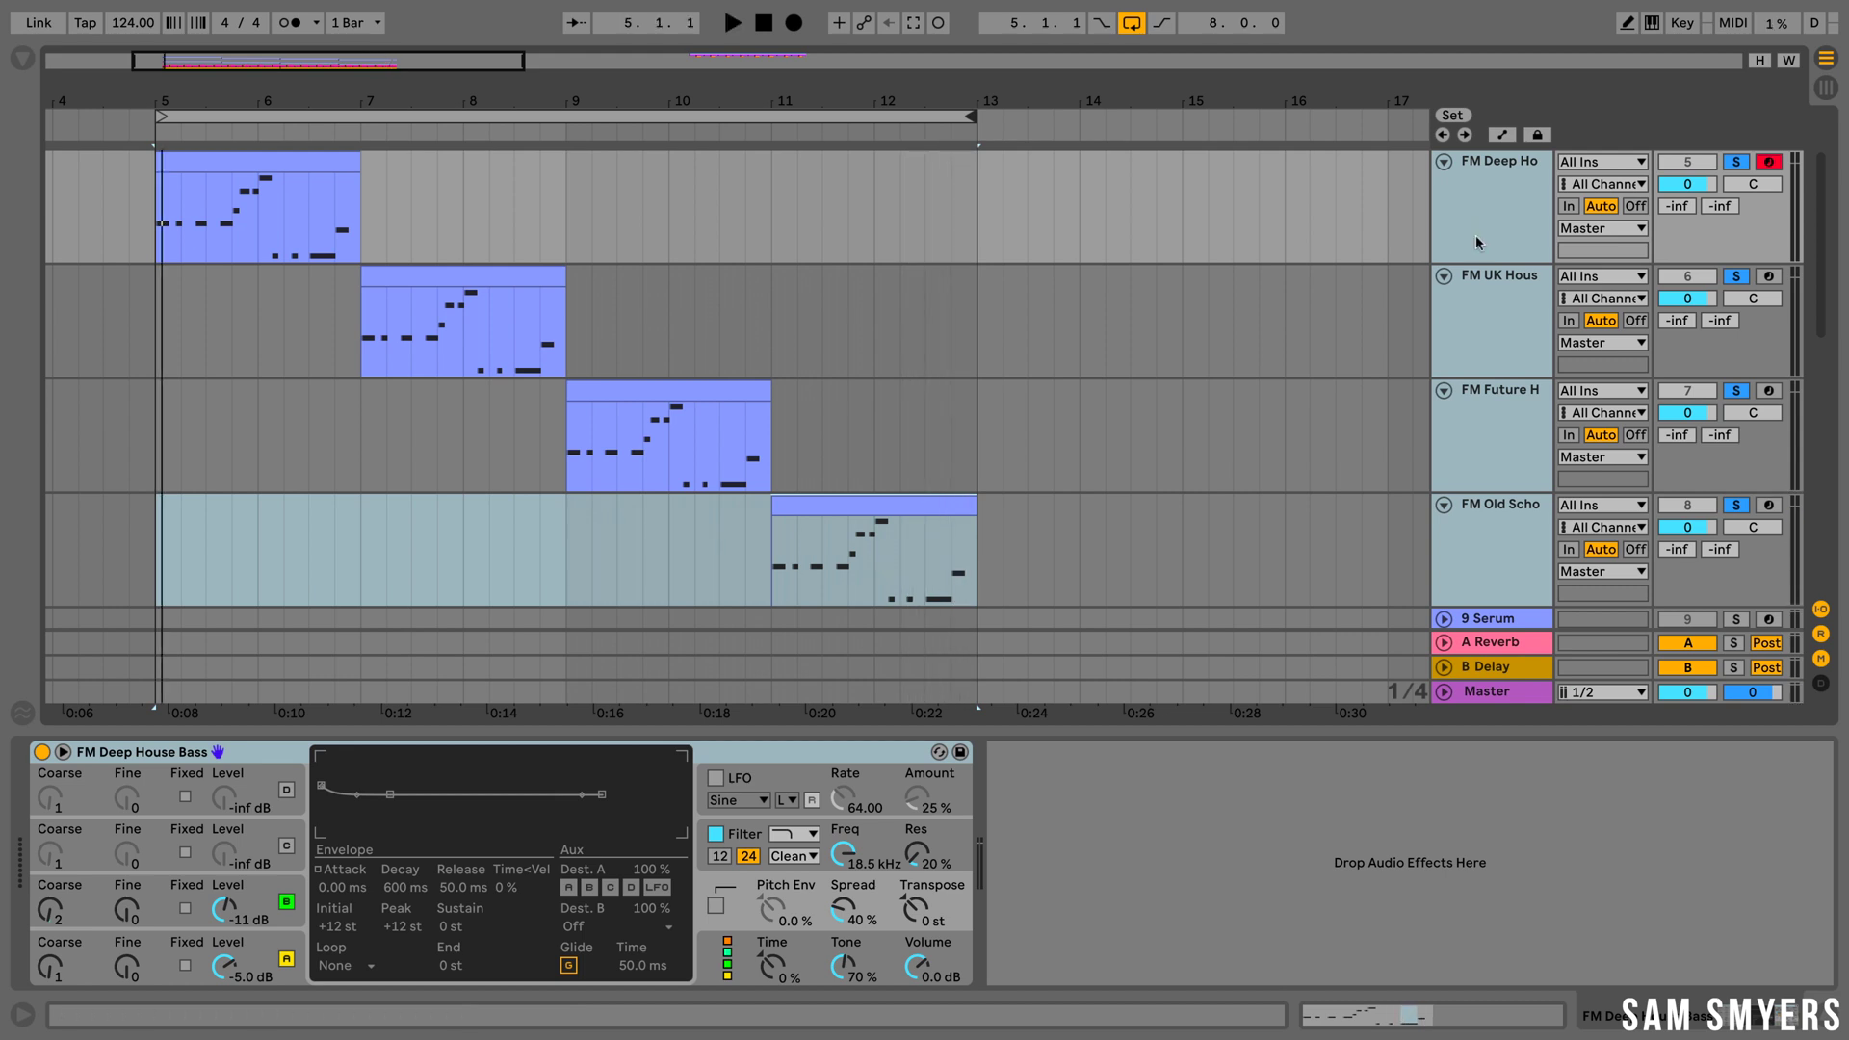
- Save the deep house track's Operator as a preset named FM Deep House Bass in the User Library
{"action": "left_click", "coordinate": [1476, 237]}
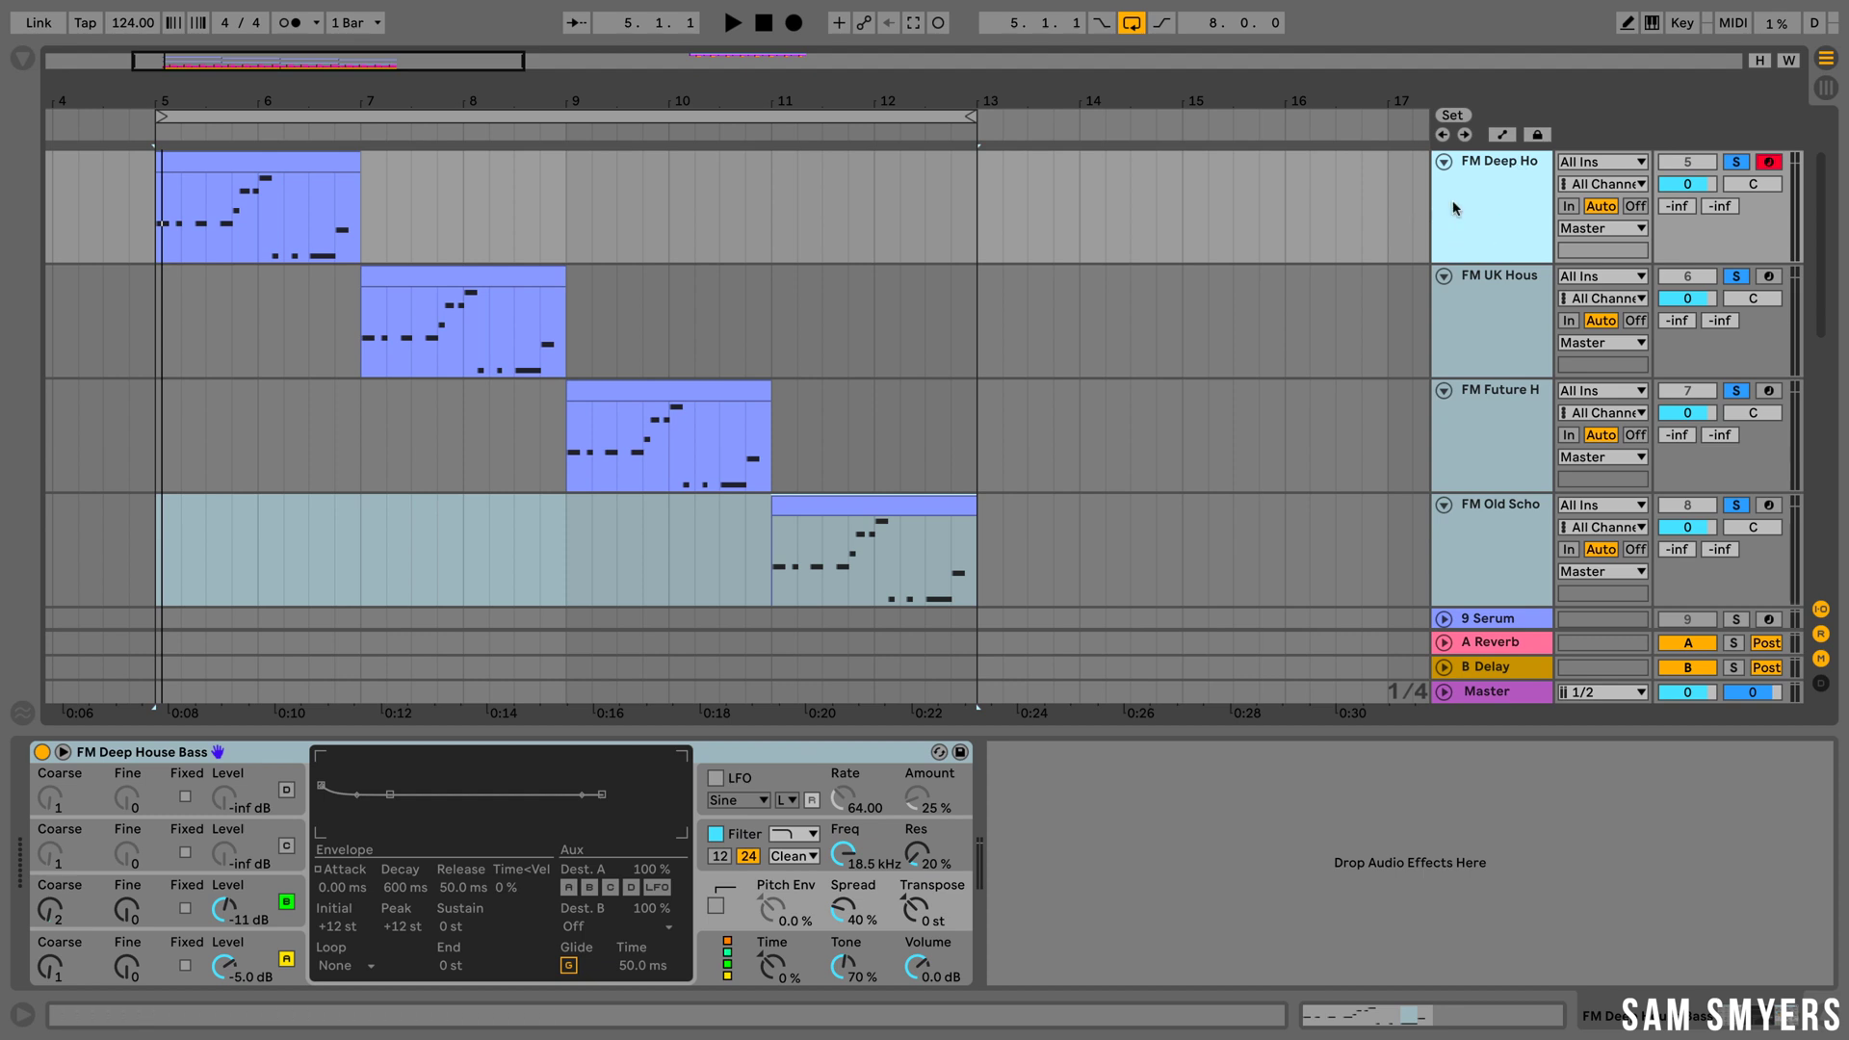
{"action": "left_click", "coordinate": [1444, 236]}
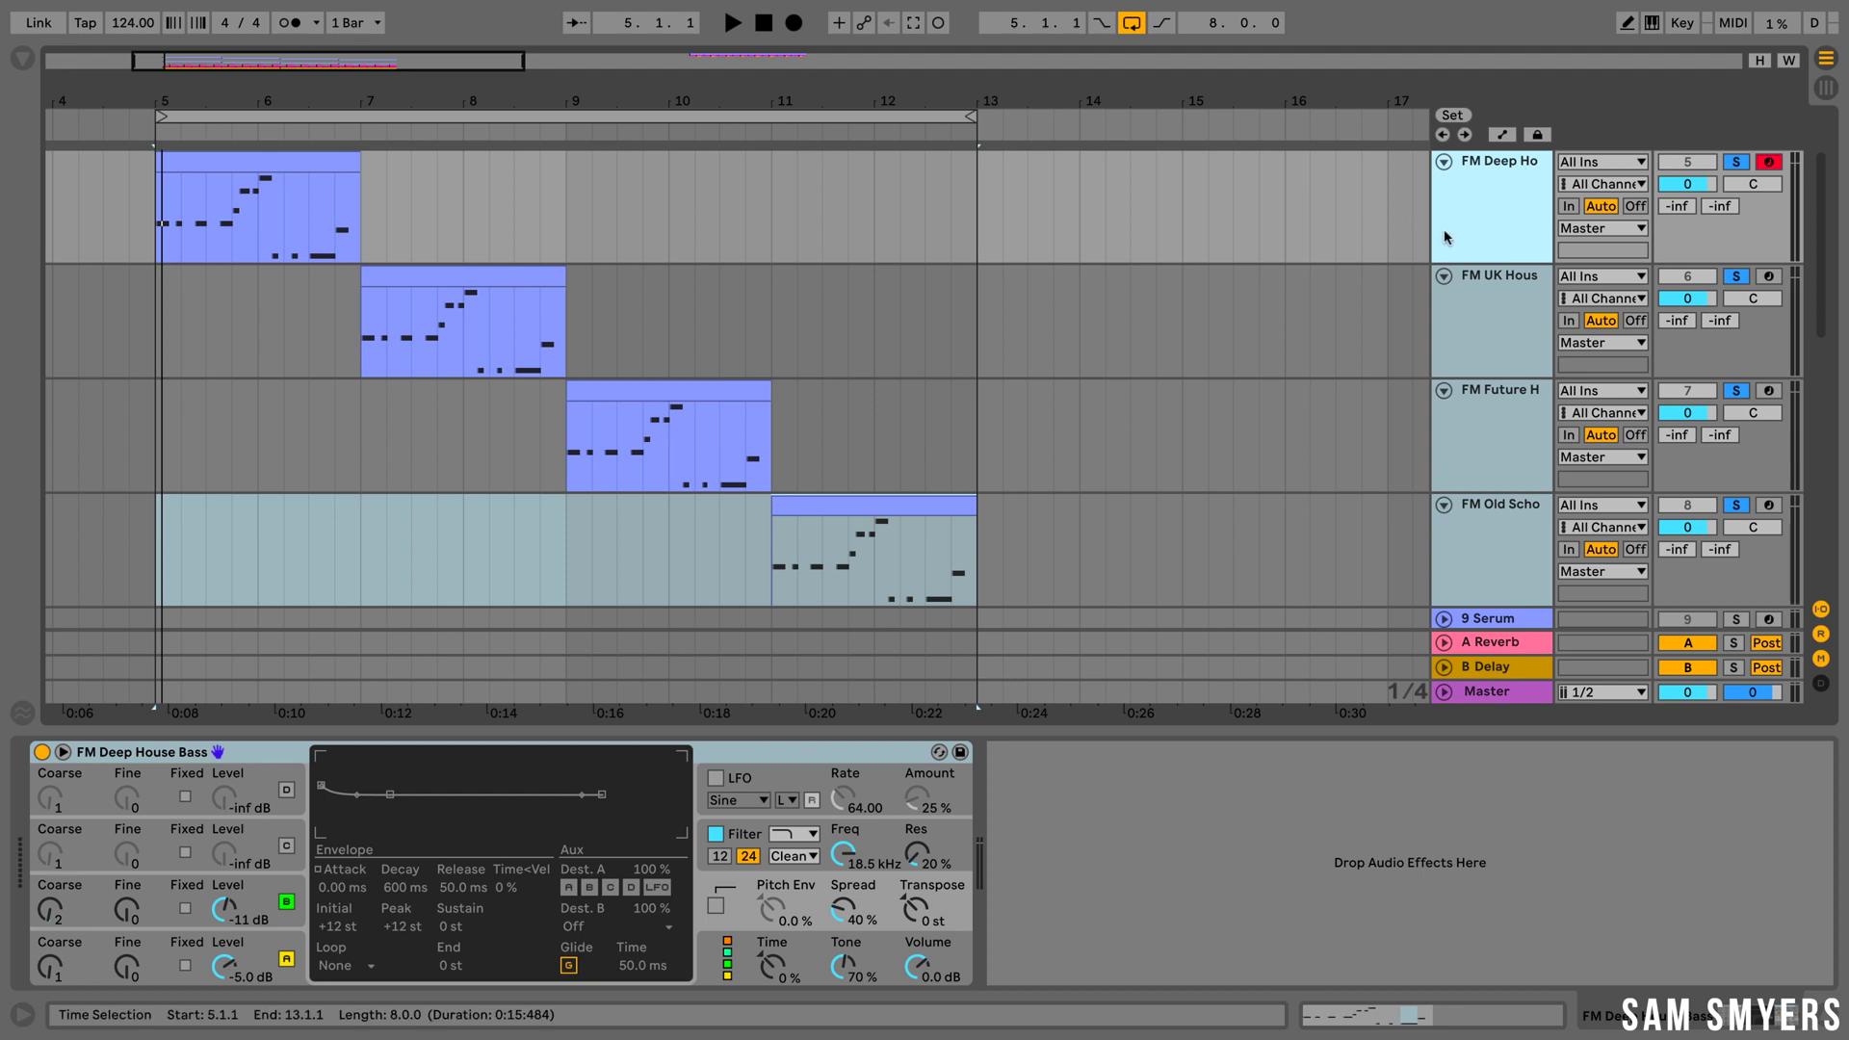
{"action": "left_click", "coordinate": [961, 753]}
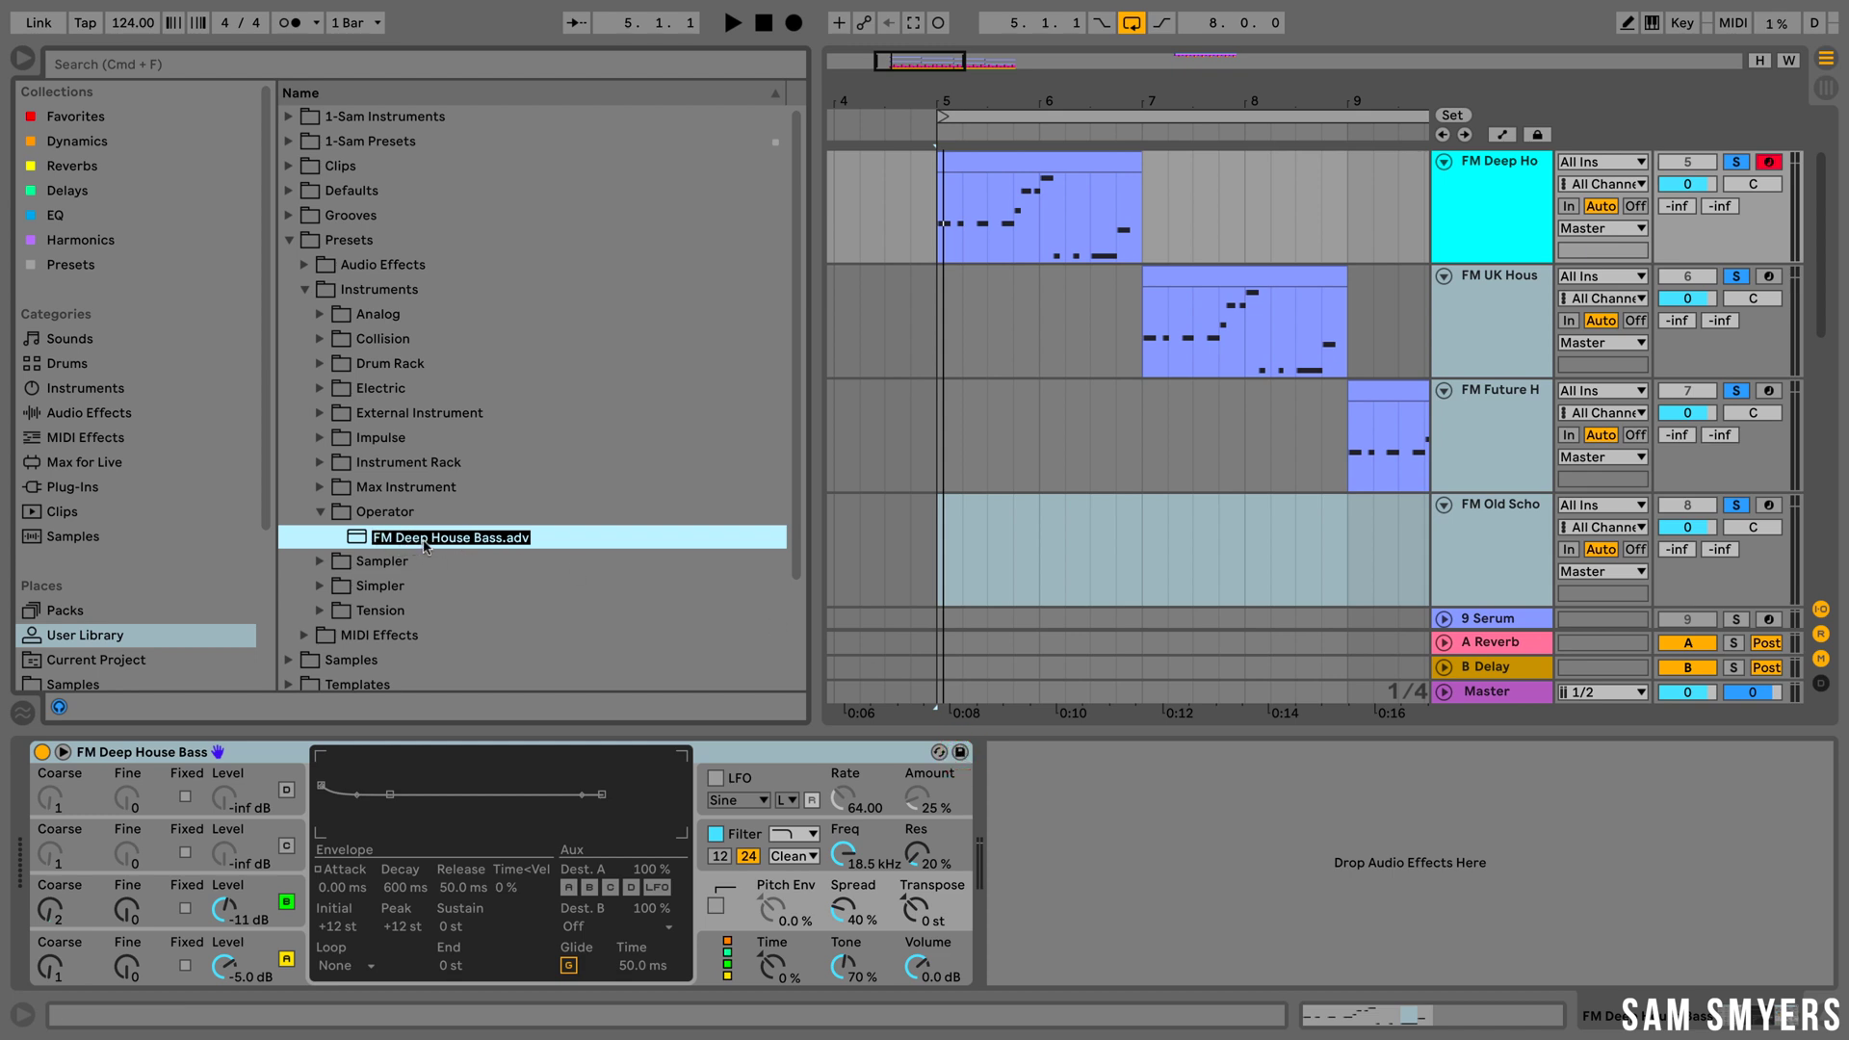
{"action": "key", "text": "Return"}
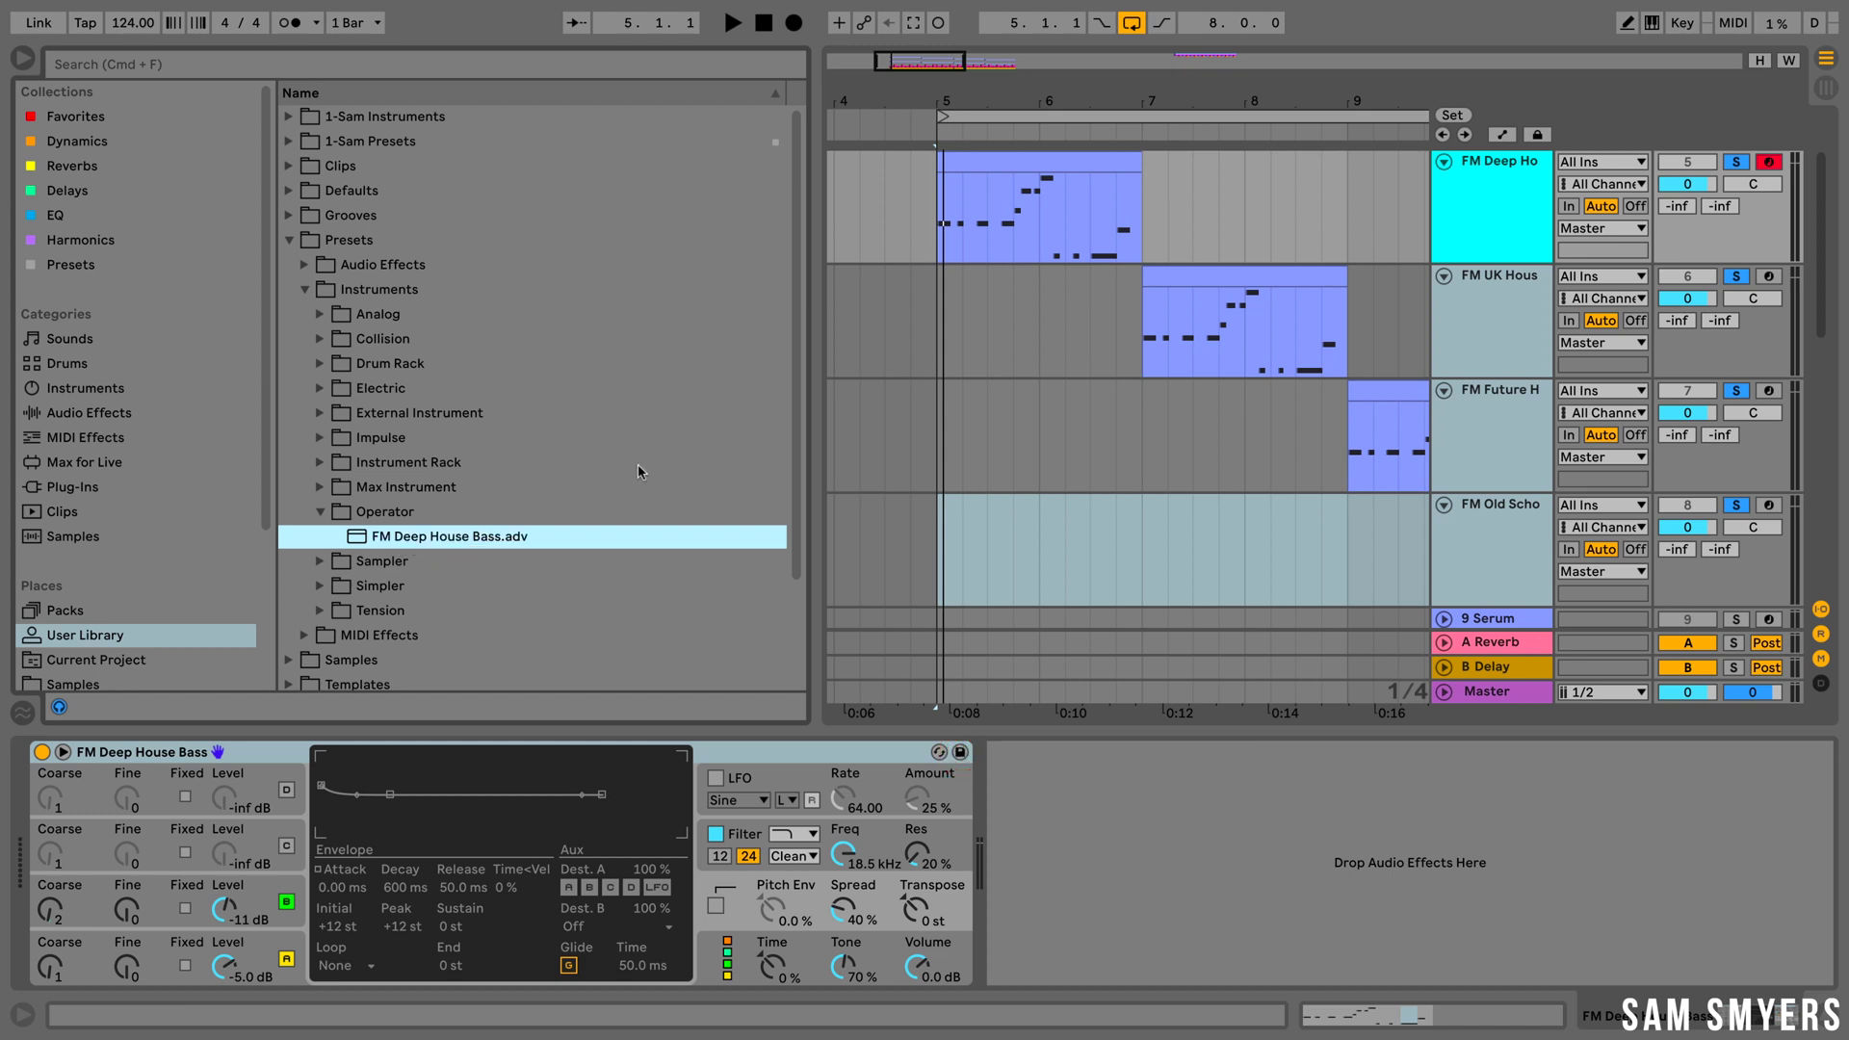
- Save the UK house track's Operator as a preset named FM UK House Bass
{"action": "left_click", "coordinate": [1483, 318]}
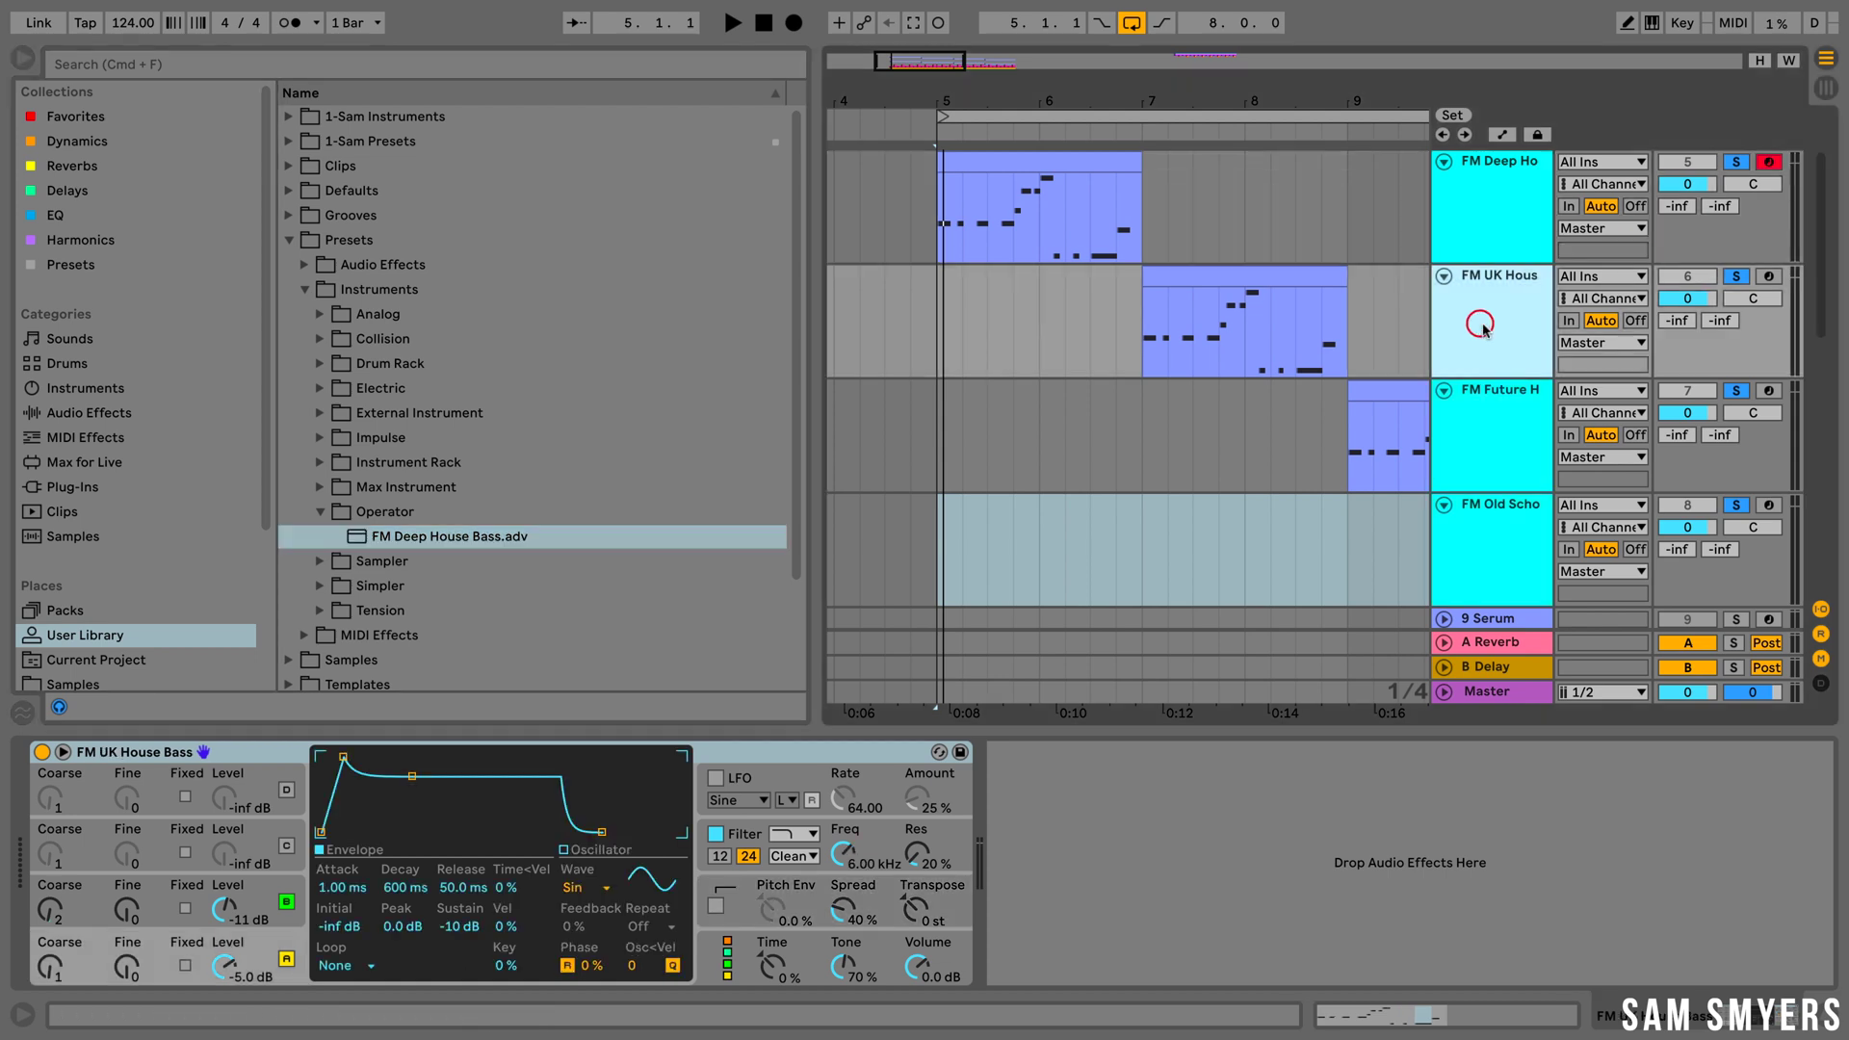
{"action": "left_click", "coordinate": [960, 752]}
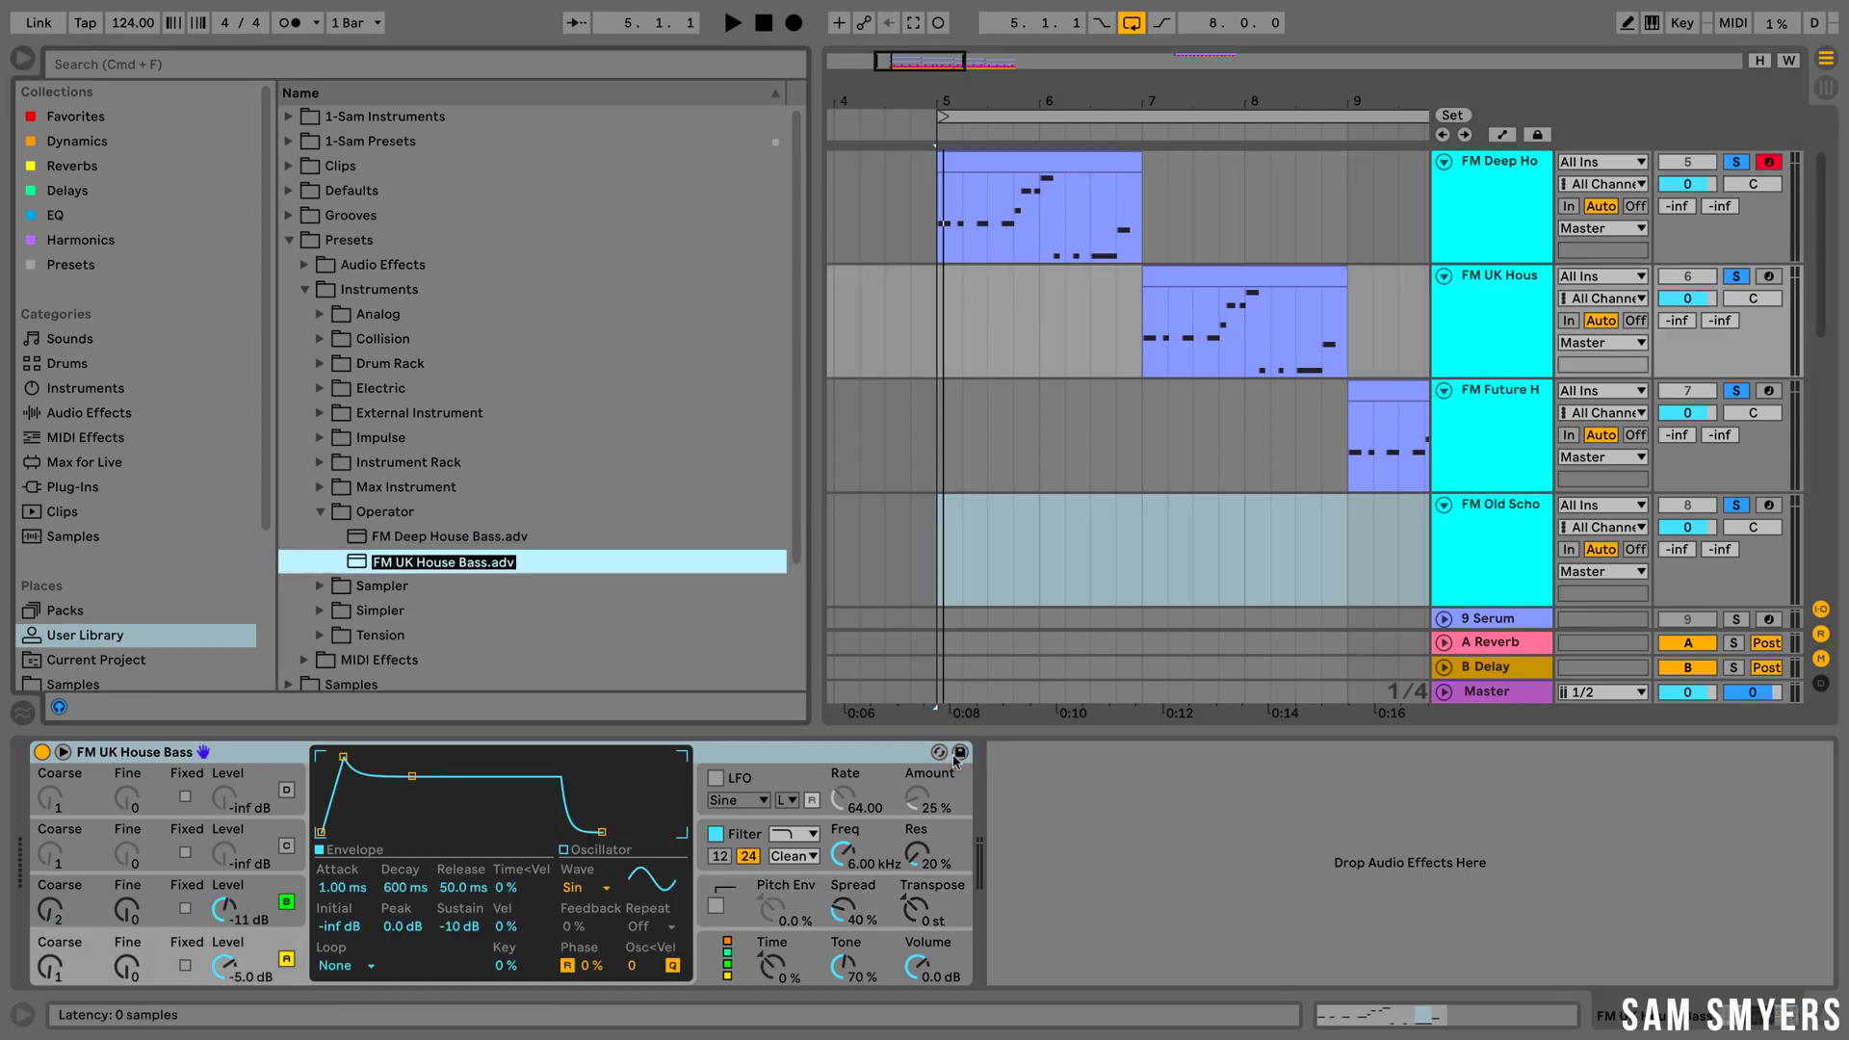
{"action": "key", "text": "Return"}
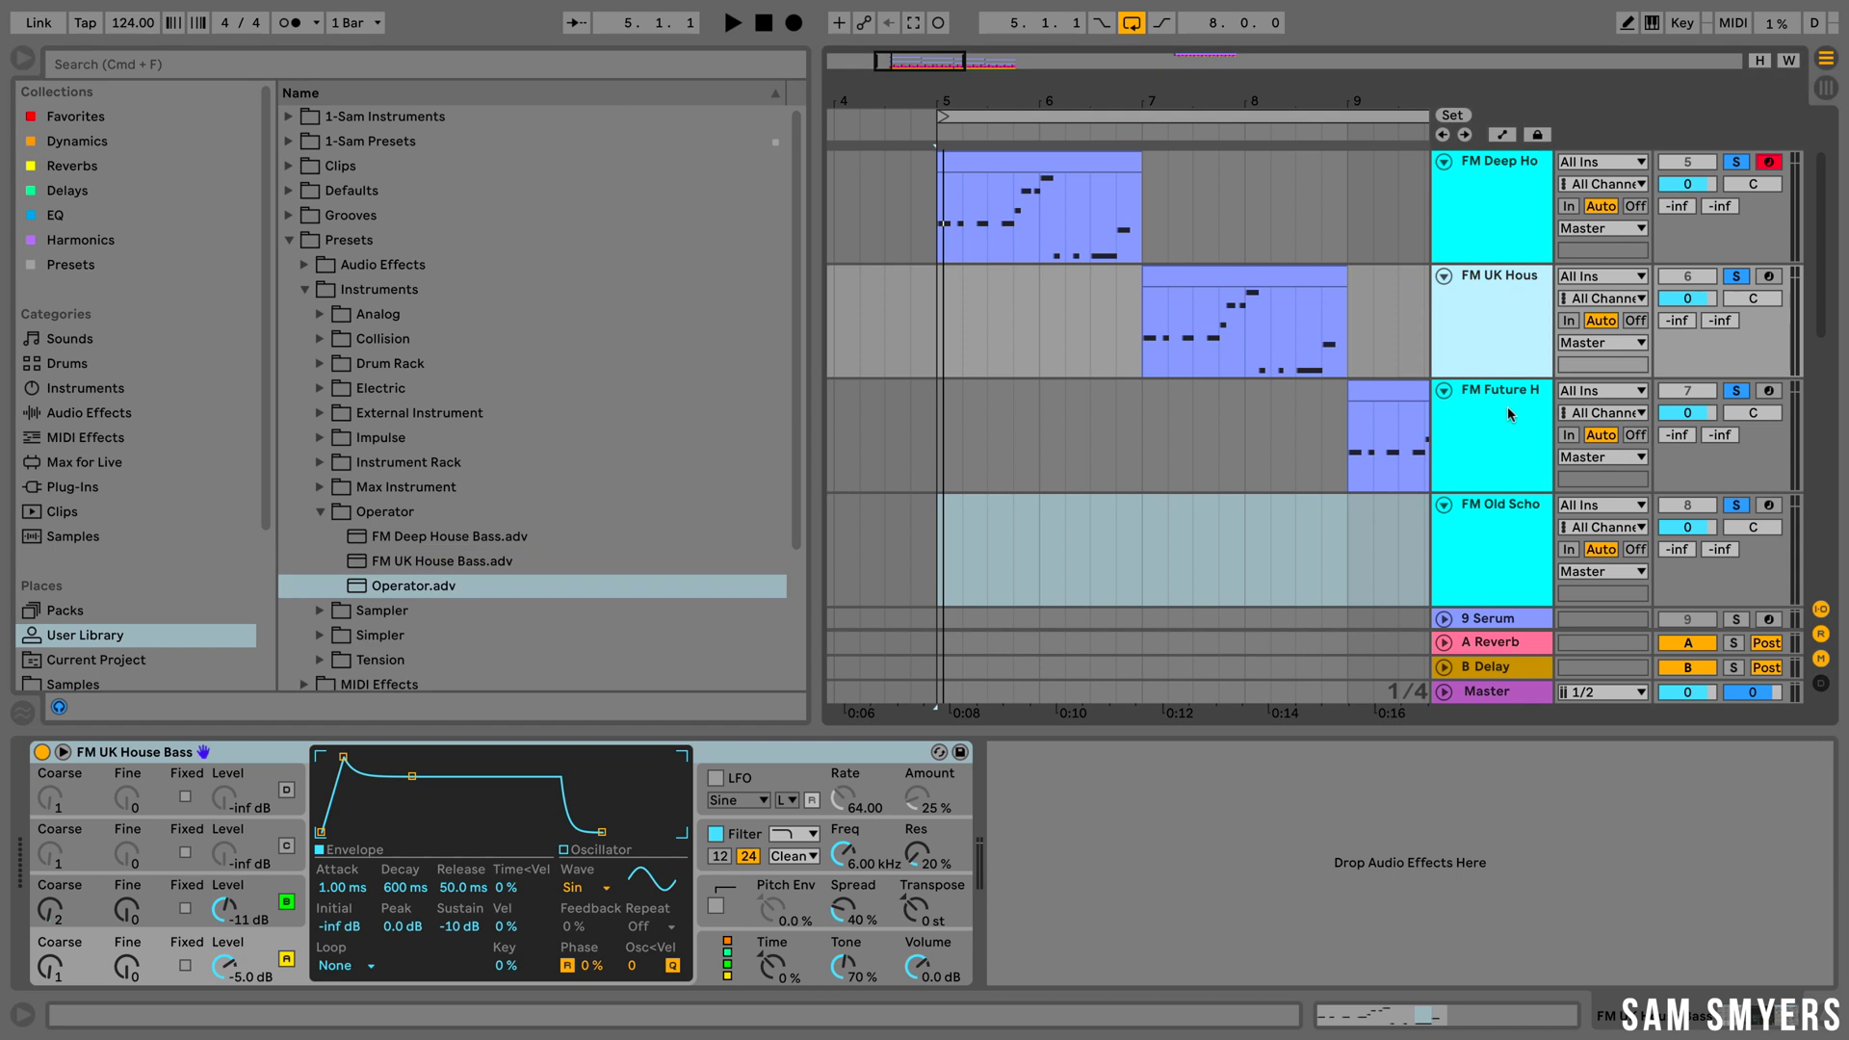
- Group Operator and Overdrive on the future house track into an Instrument Rack
{"action": "left_click", "coordinate": [1508, 409]}
{"action": "left_click", "coordinate": [1031, 752]}
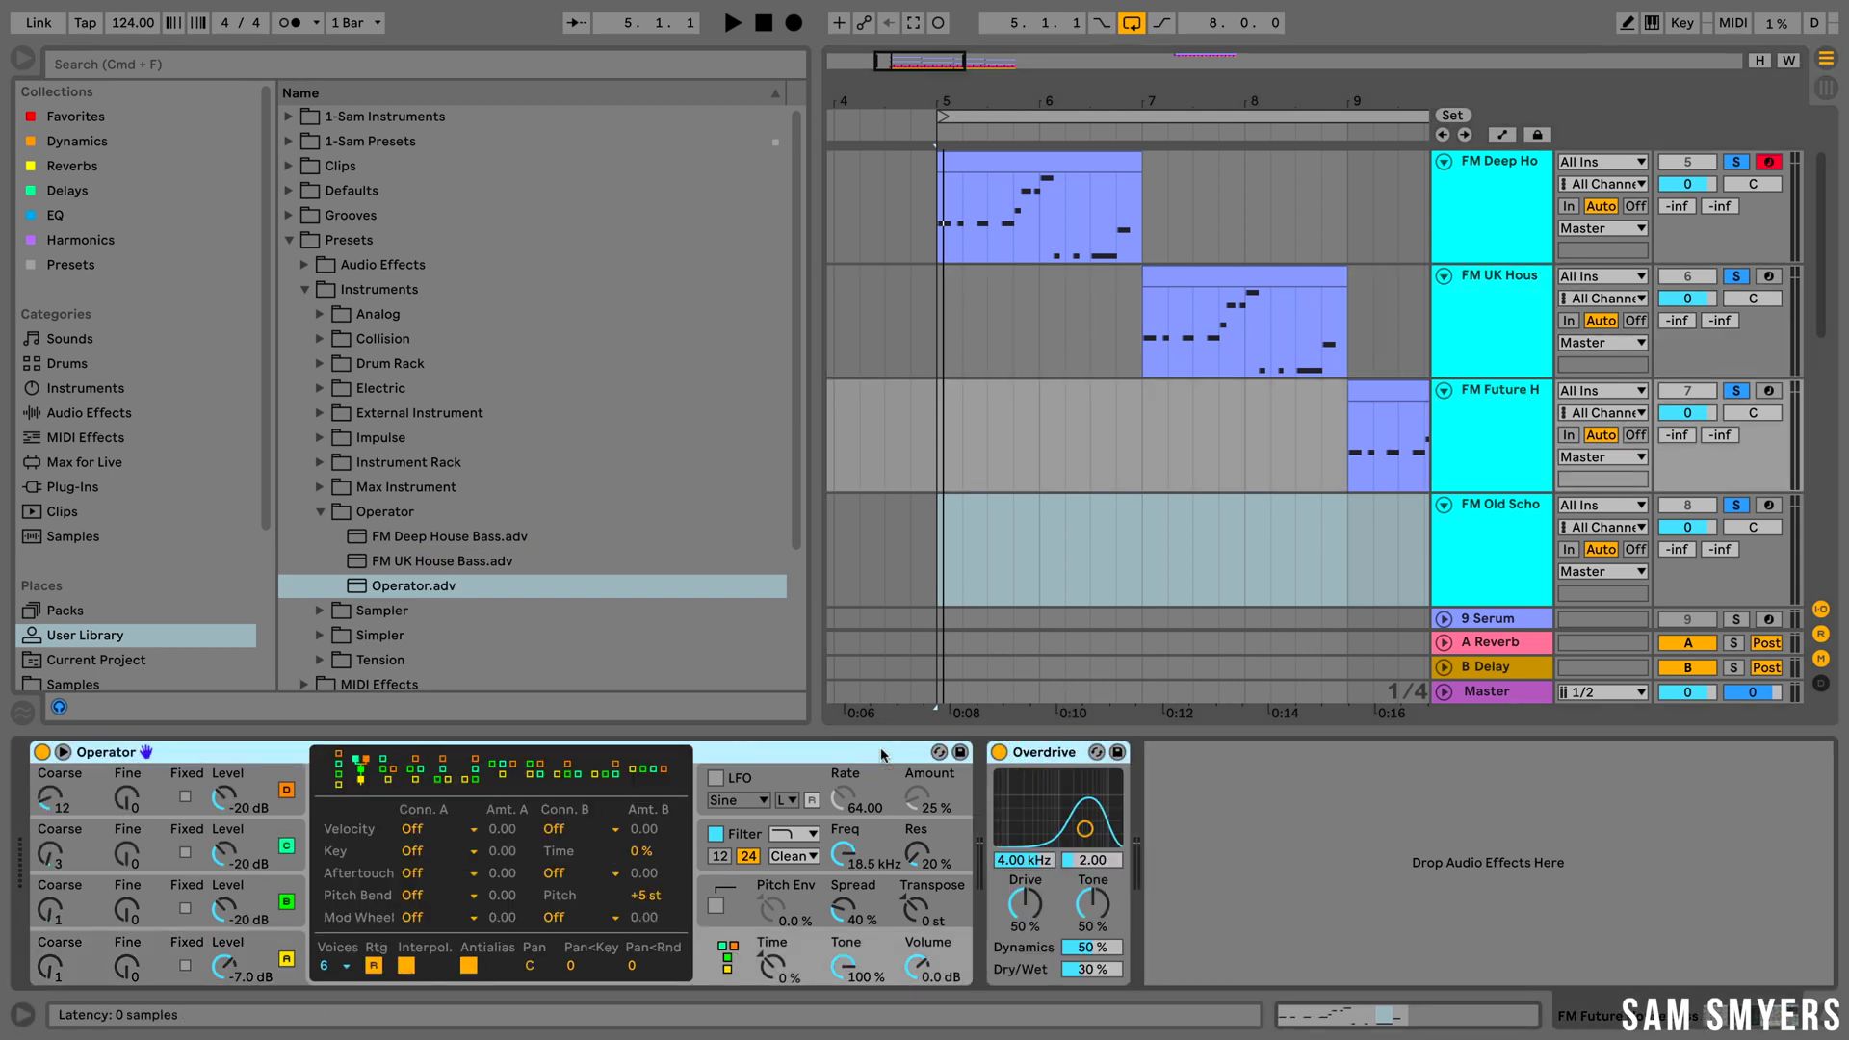
{"action": "right_click", "coordinate": [882, 755]}
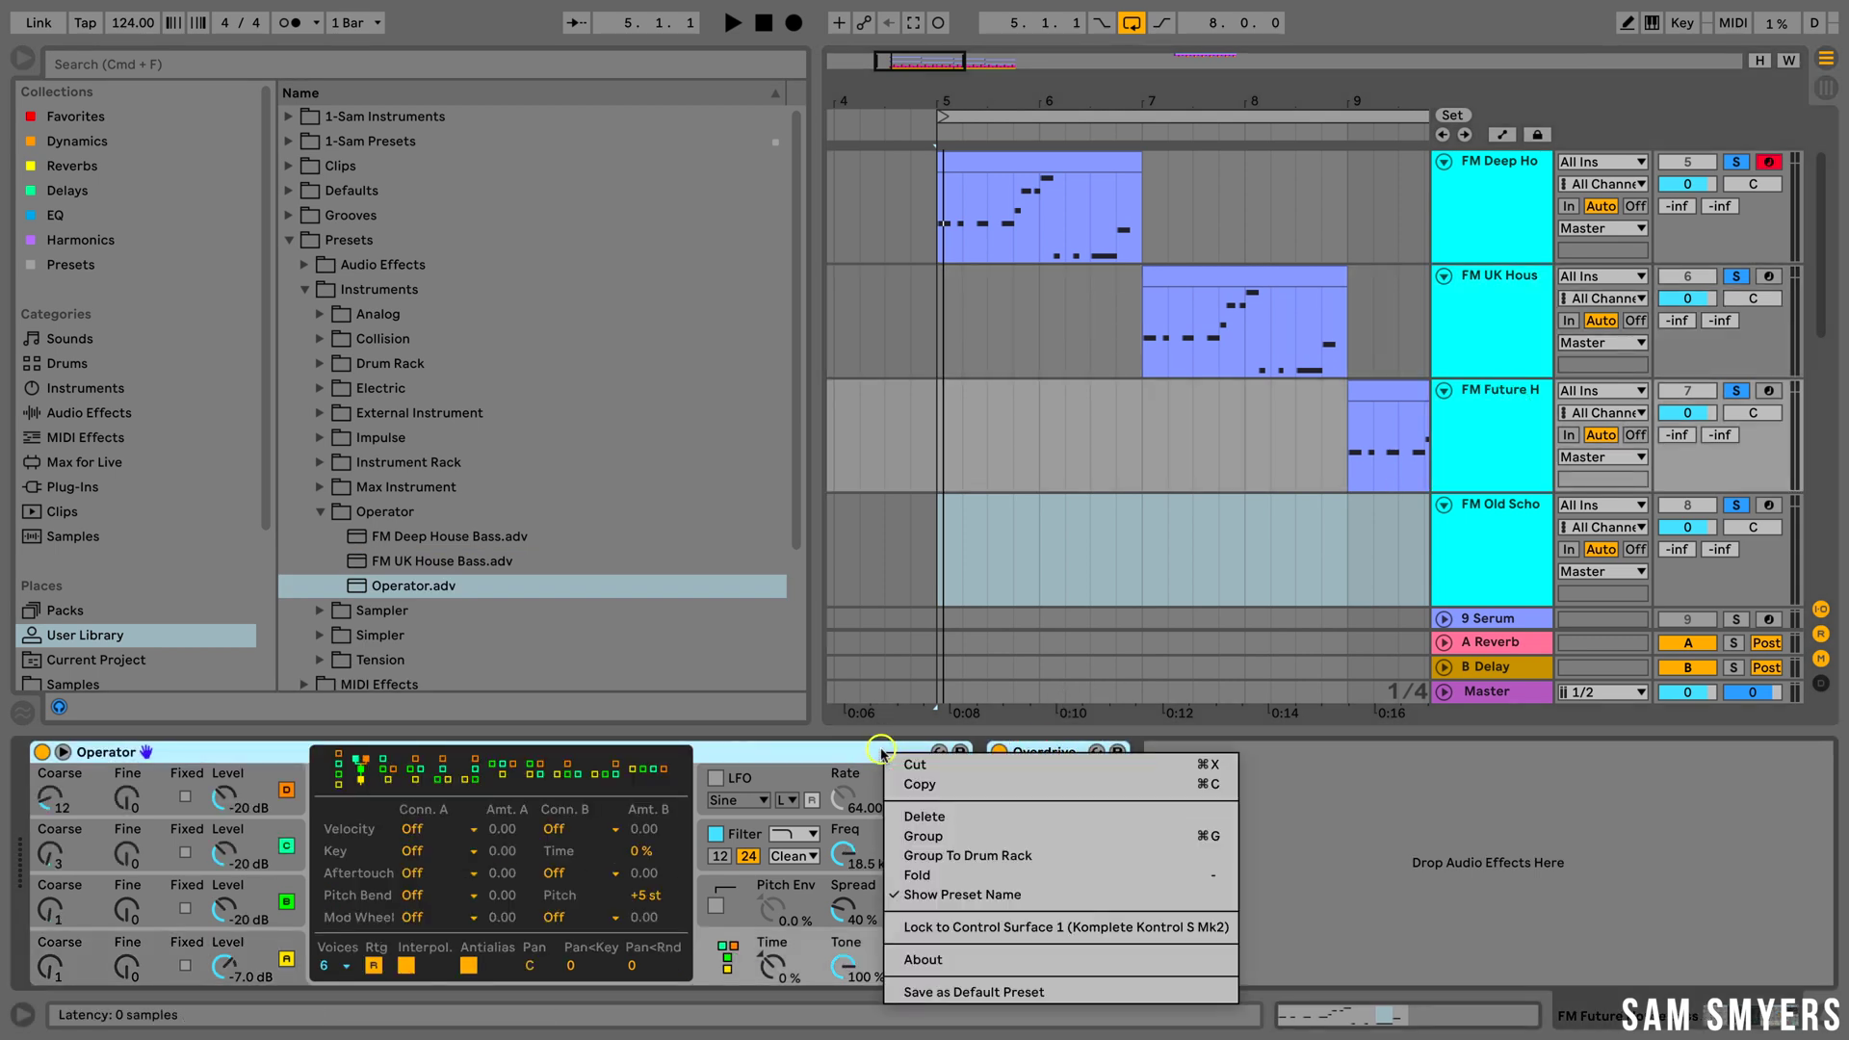
{"action": "left_click", "coordinate": [935, 838]}
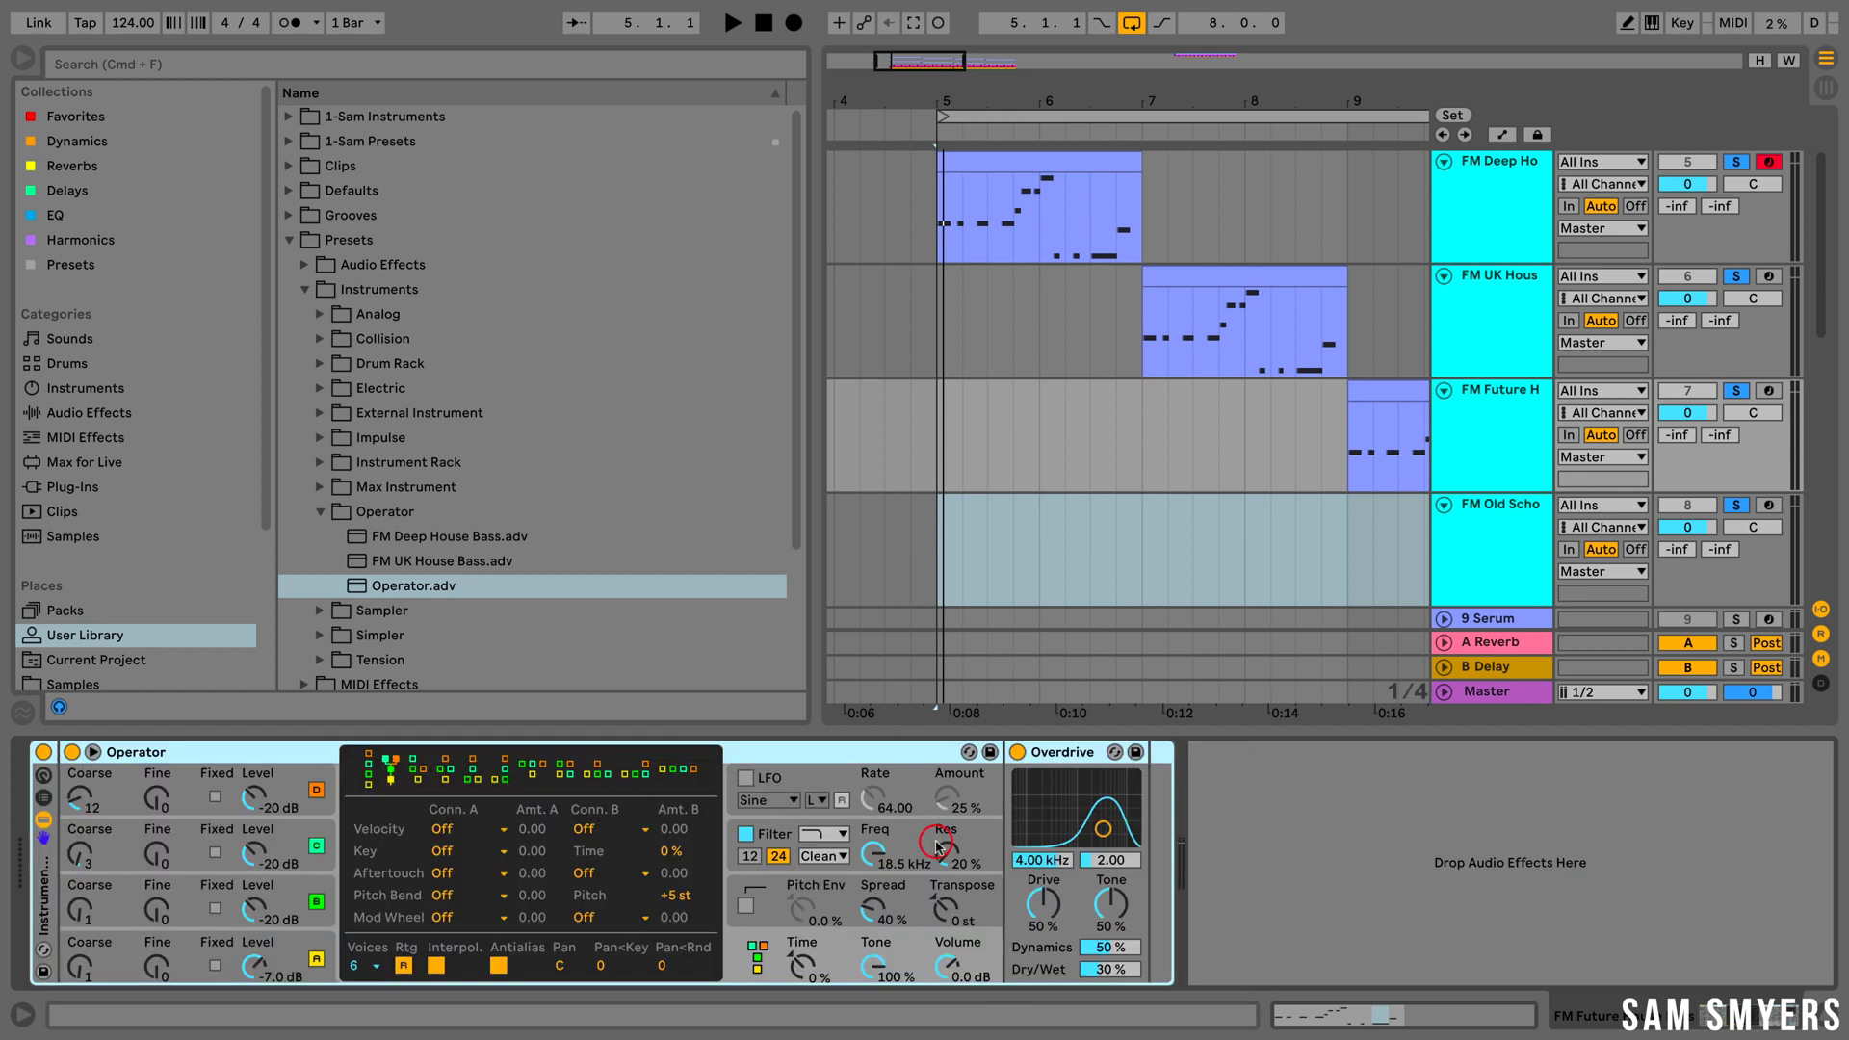
- Save the new Instrument Rack as a preset named FM Future House Bass
{"action": "left_click", "coordinate": [44, 973]}
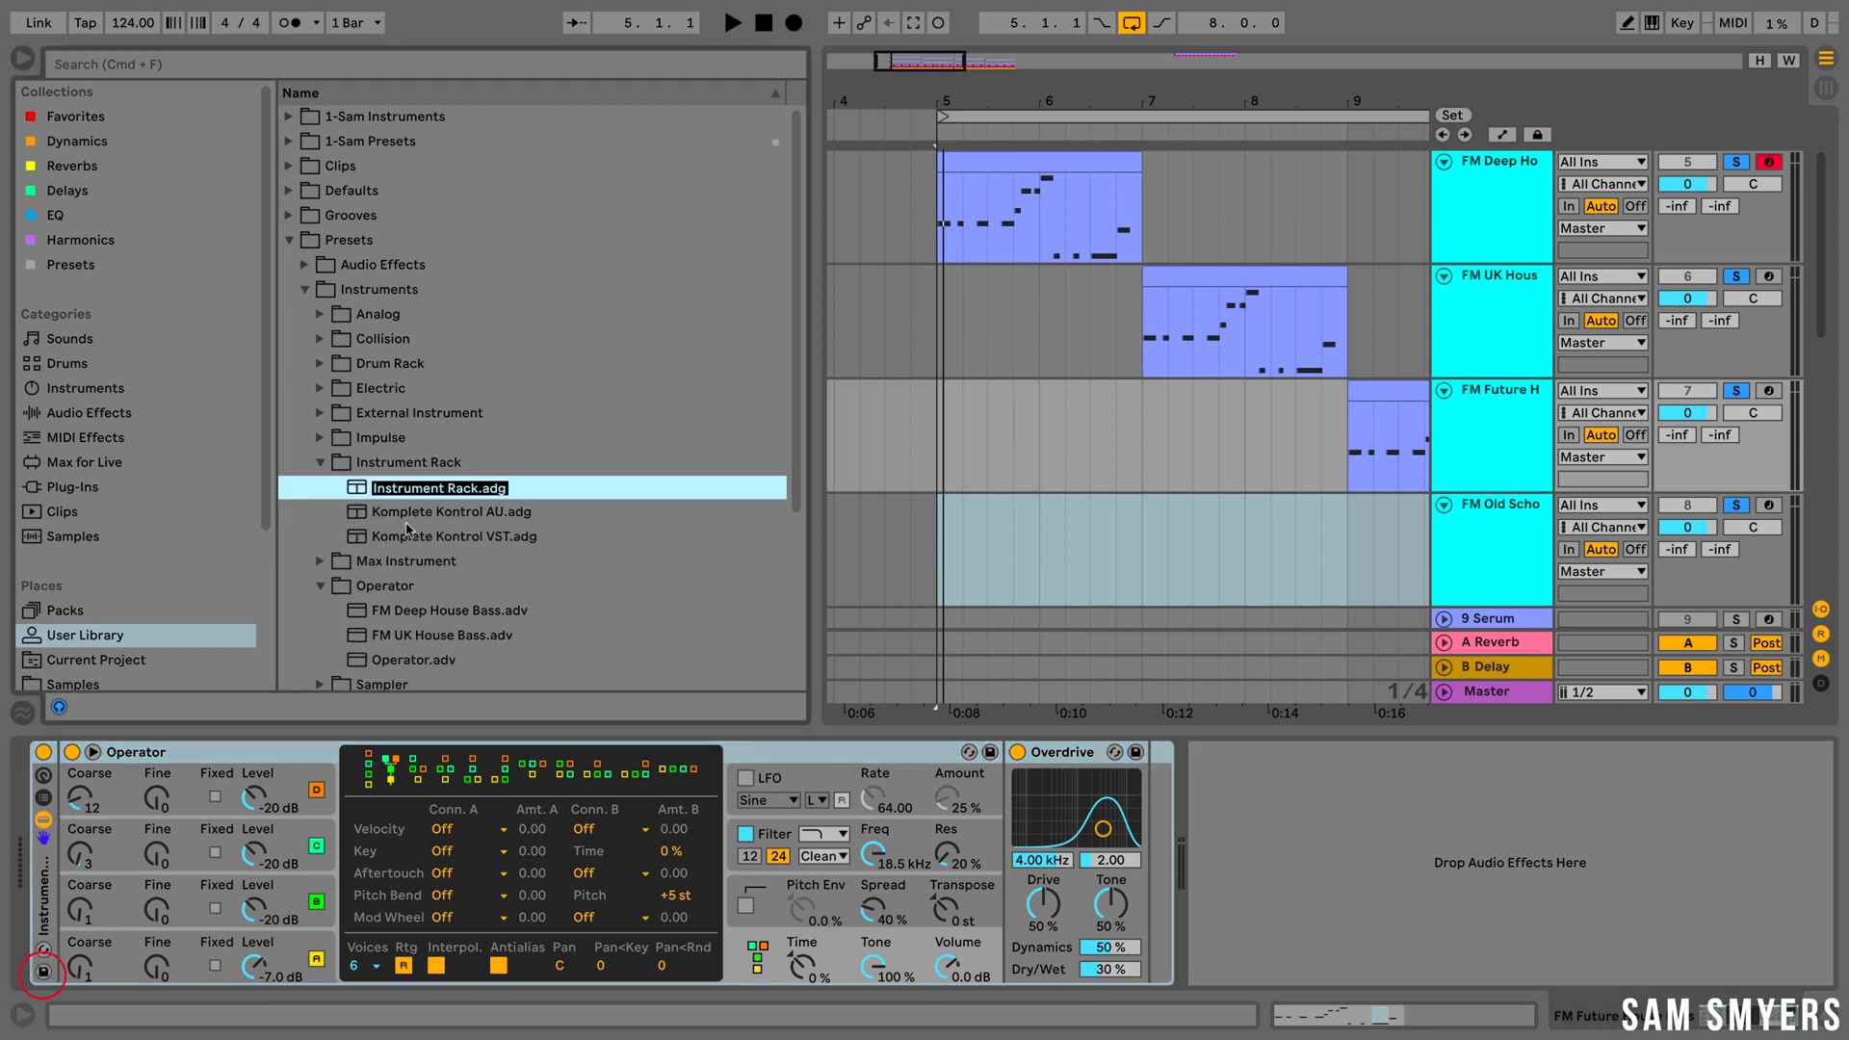
{"action": "type", "text": "FM F"}
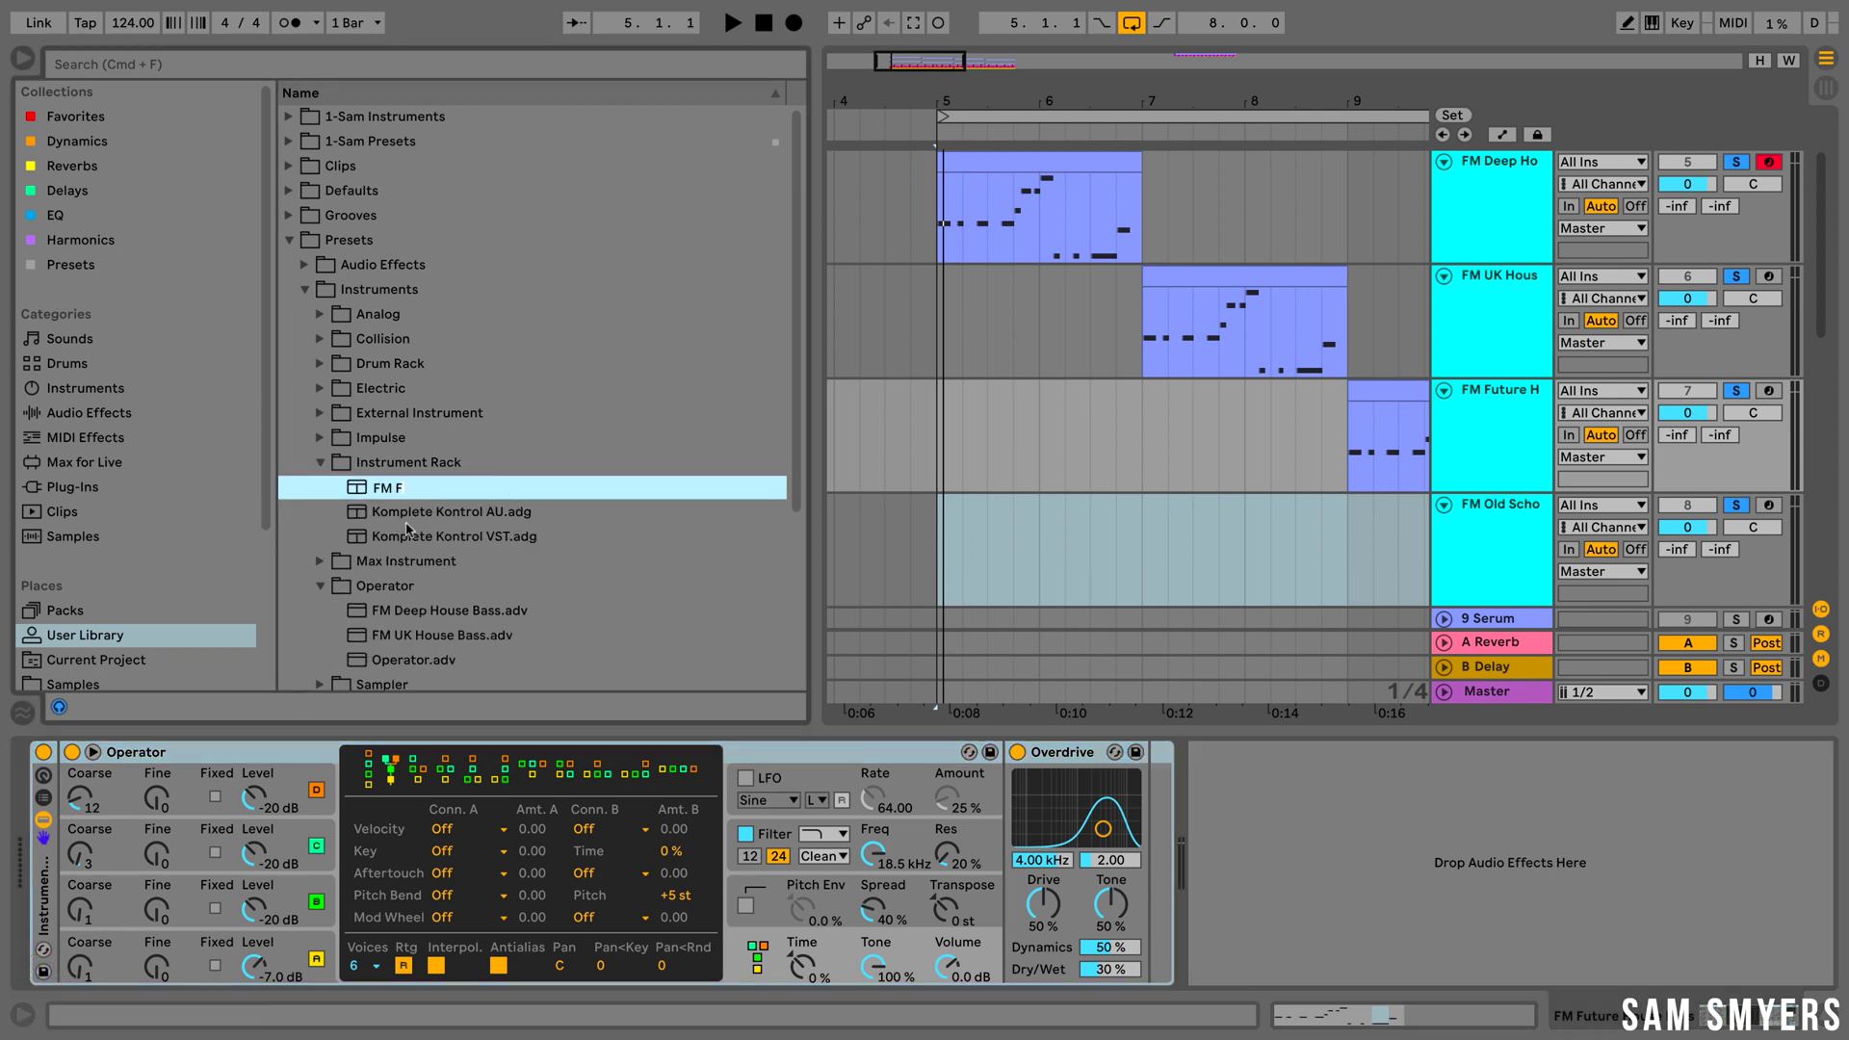
{"action": "type", "text": "uture House Bass"}
{"action": "key", "text": "Return"}
- Save the old school track's Operator as a preset named FM Old School House Bass
{"action": "left_click", "coordinate": [1482, 530]}
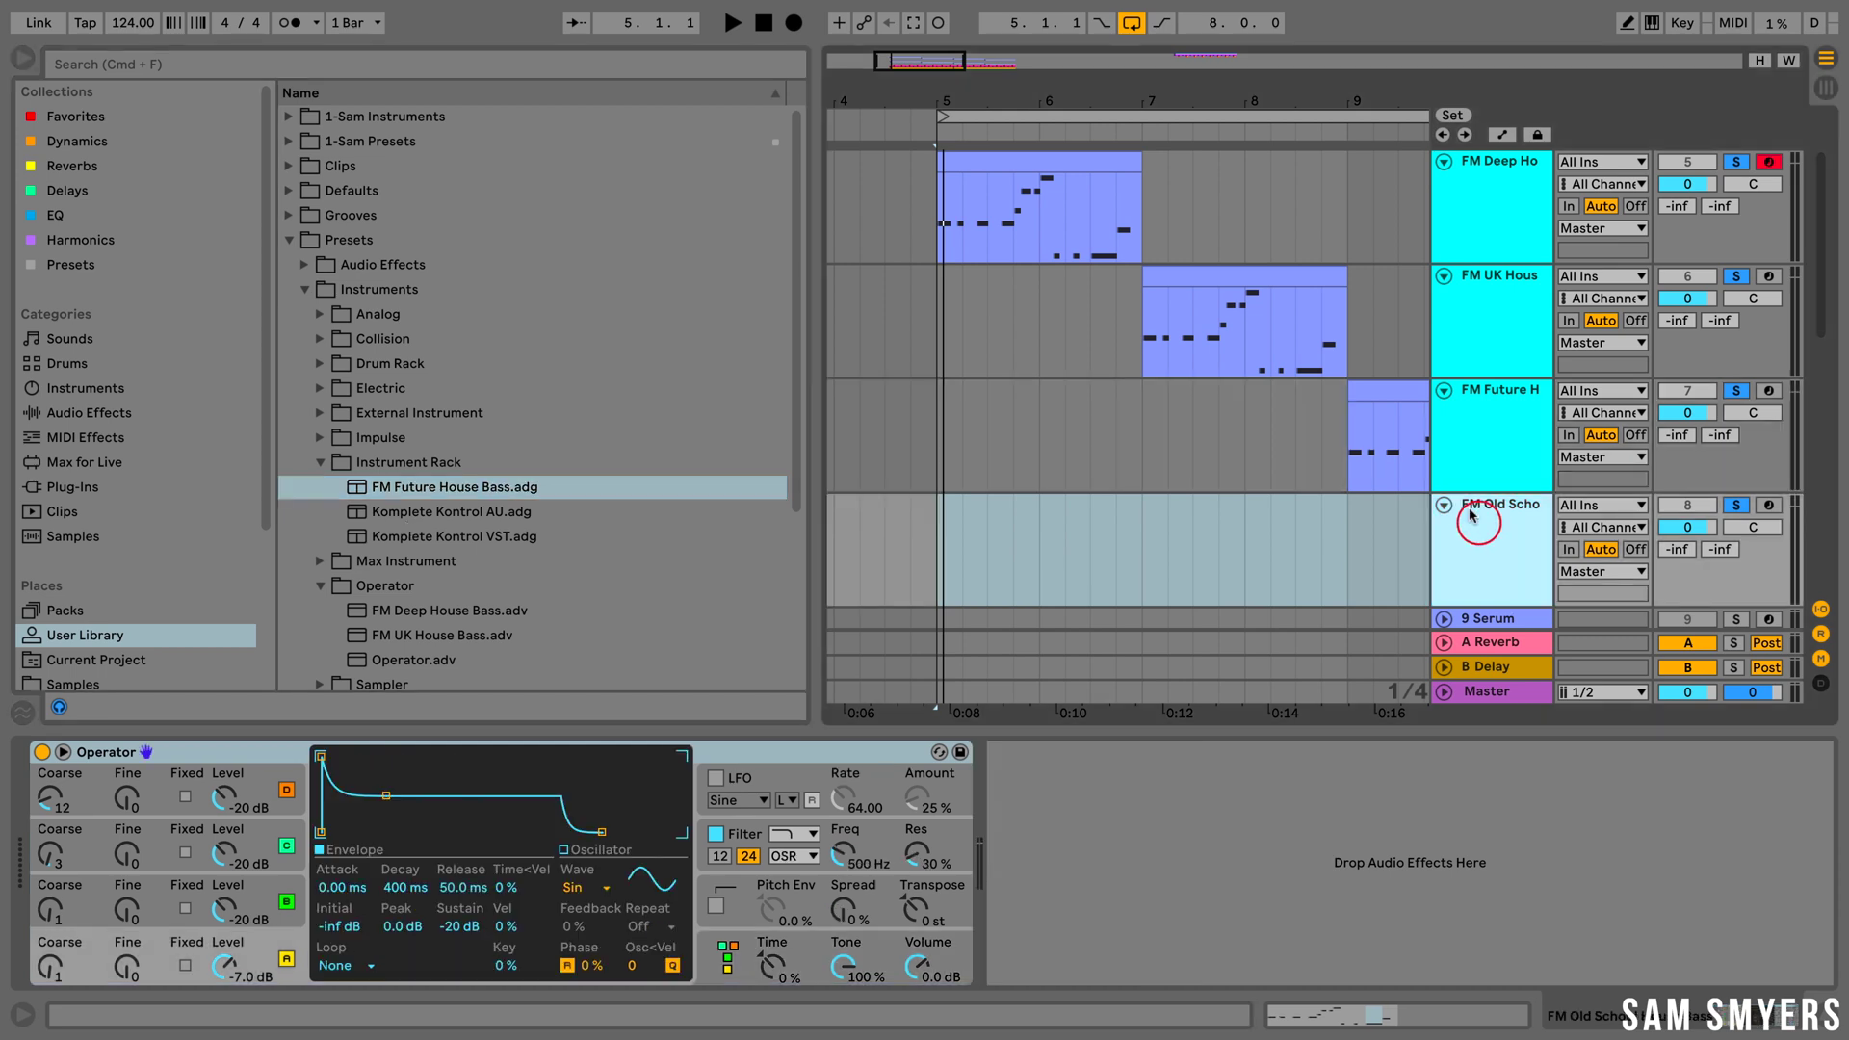
{"action": "left_click", "coordinate": [960, 752]}
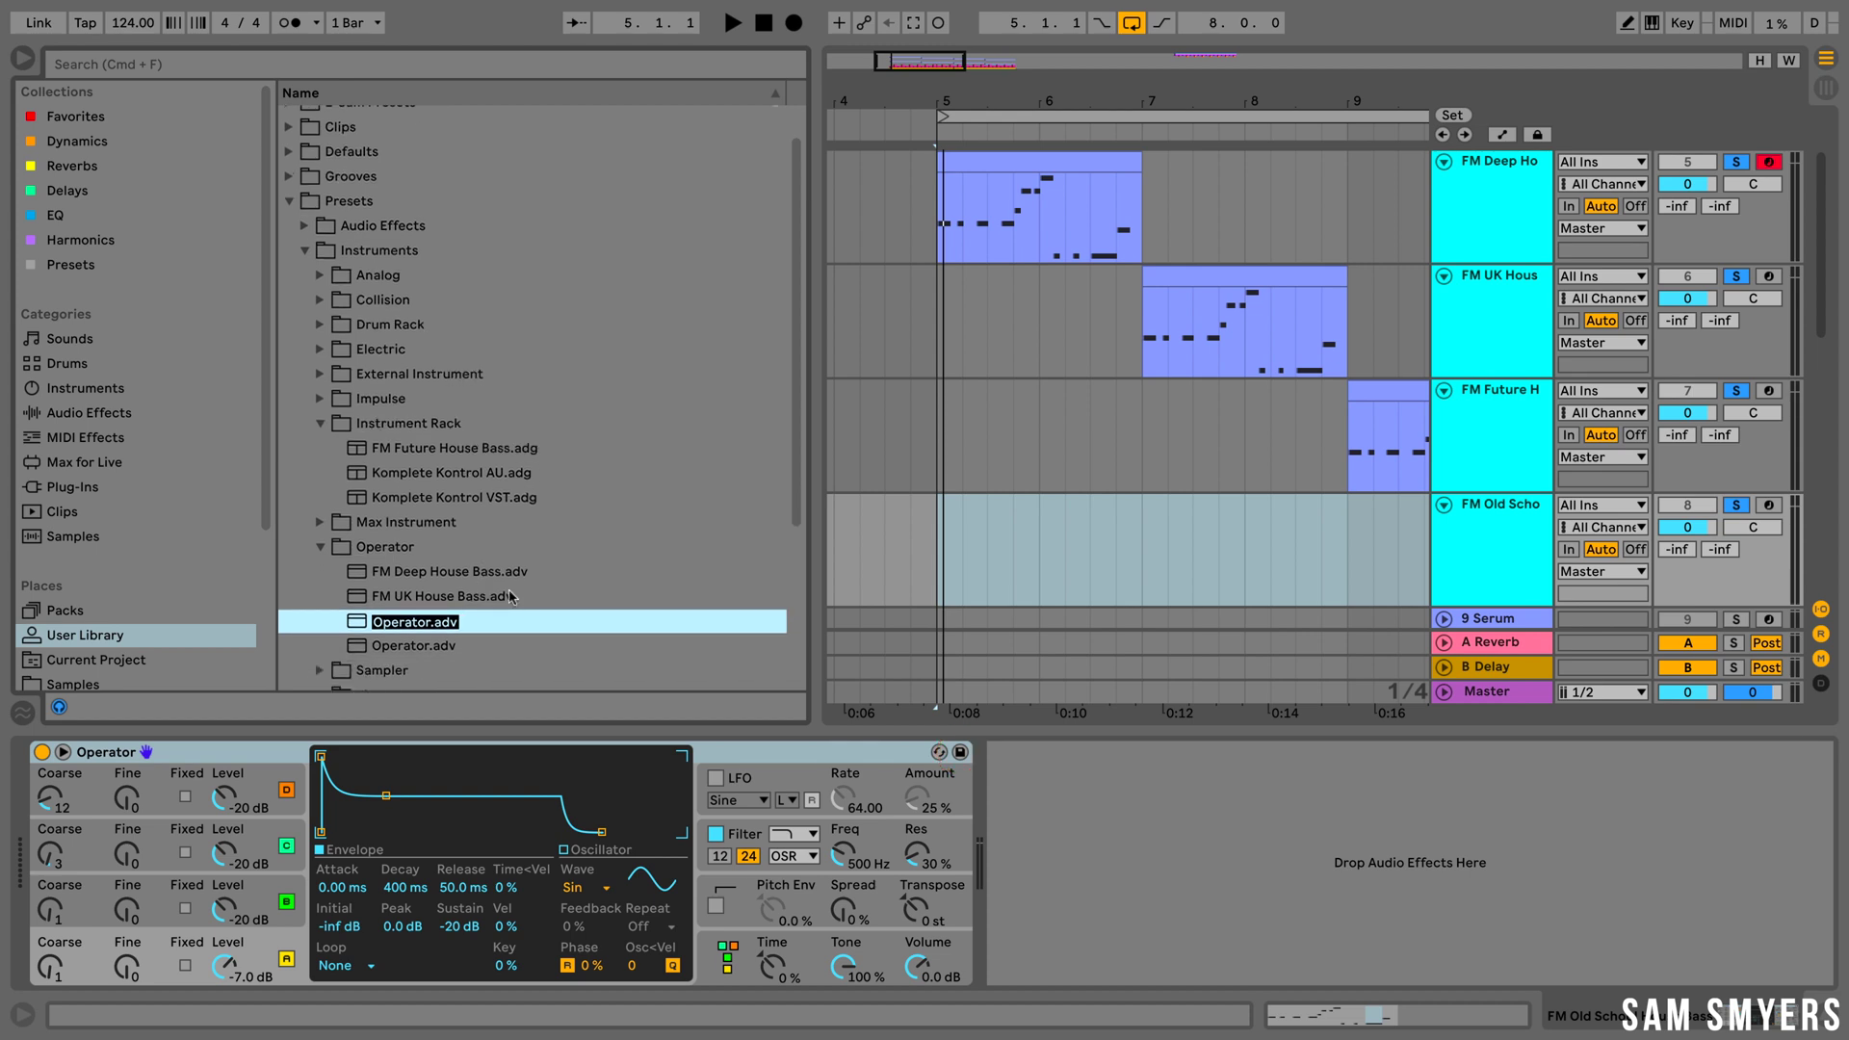
{"action": "type", "text": "FM Old School House Bass"}
{"action": "key", "text": "Return"}
- Move the FM Future House Bass.adg preset from the Instrument Rack folder into the Operator folder
{"action": "left_click", "coordinate": [446, 450]}
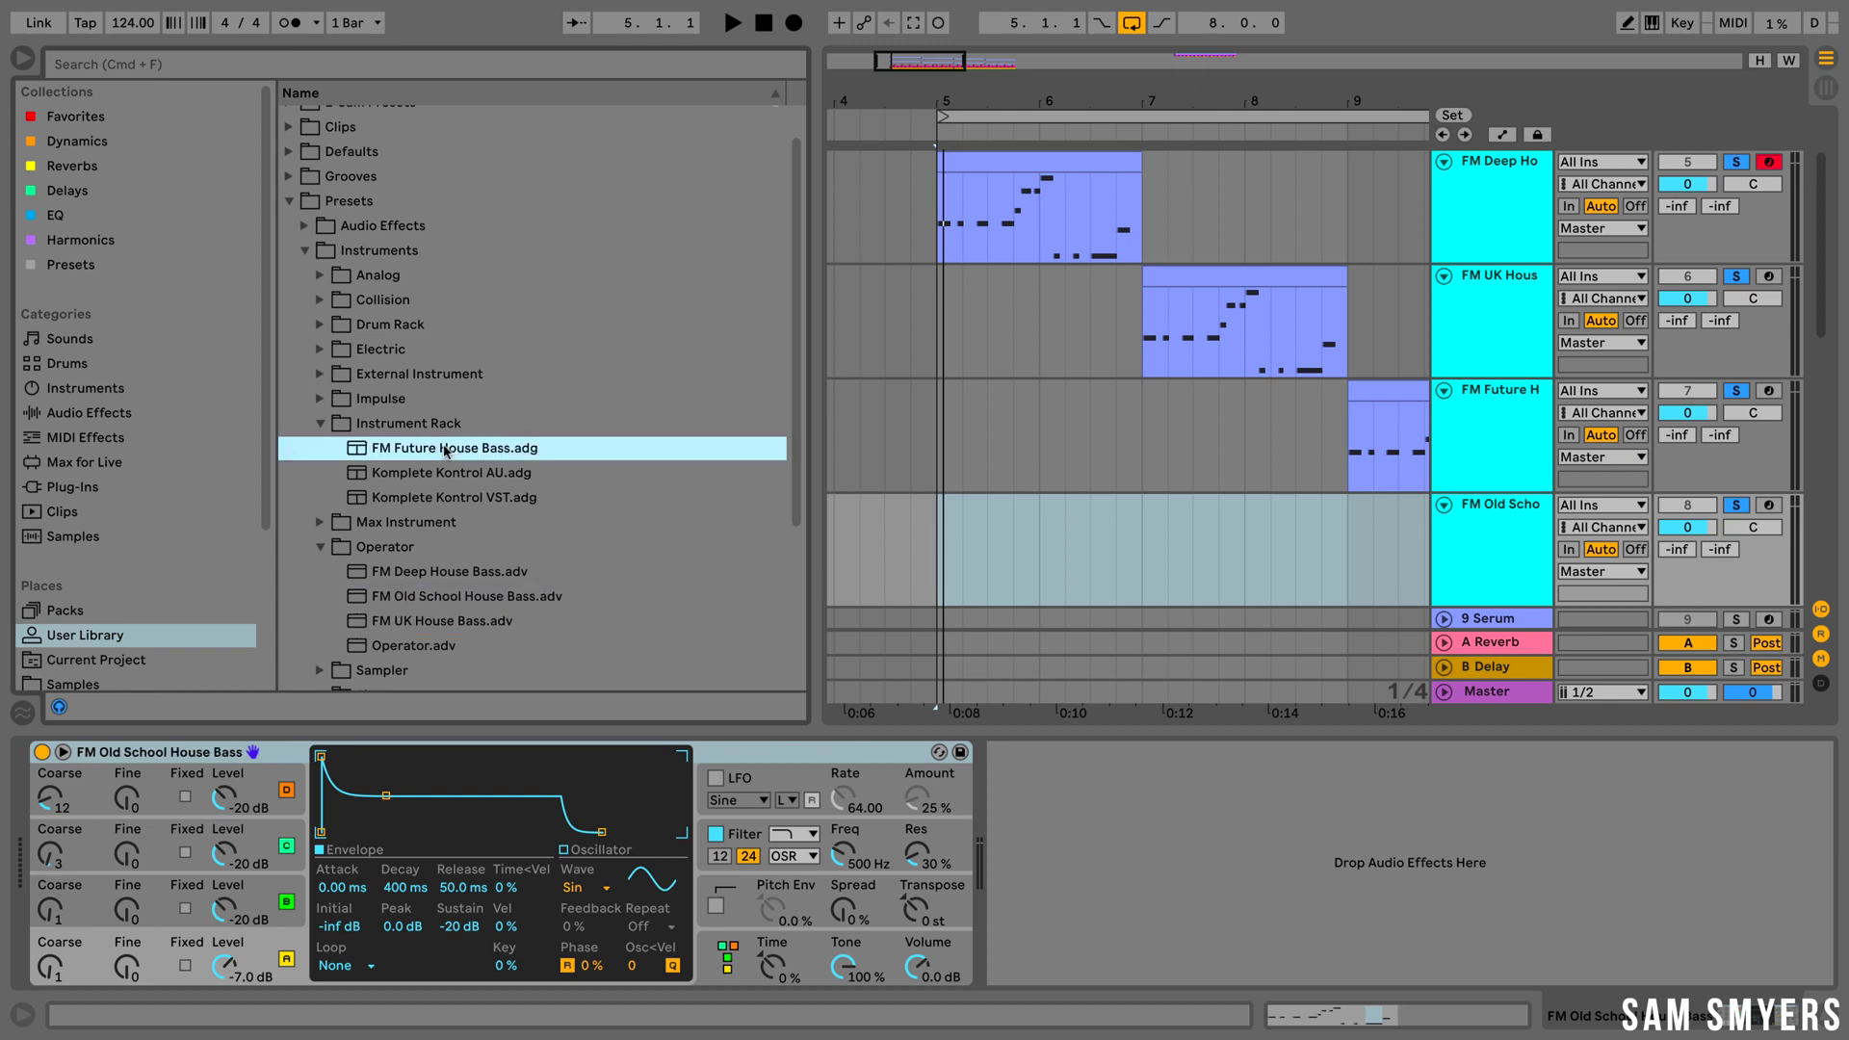
{"action": "left_click_drag", "start_coordinate": [446, 450], "coordinate": [421, 578]}
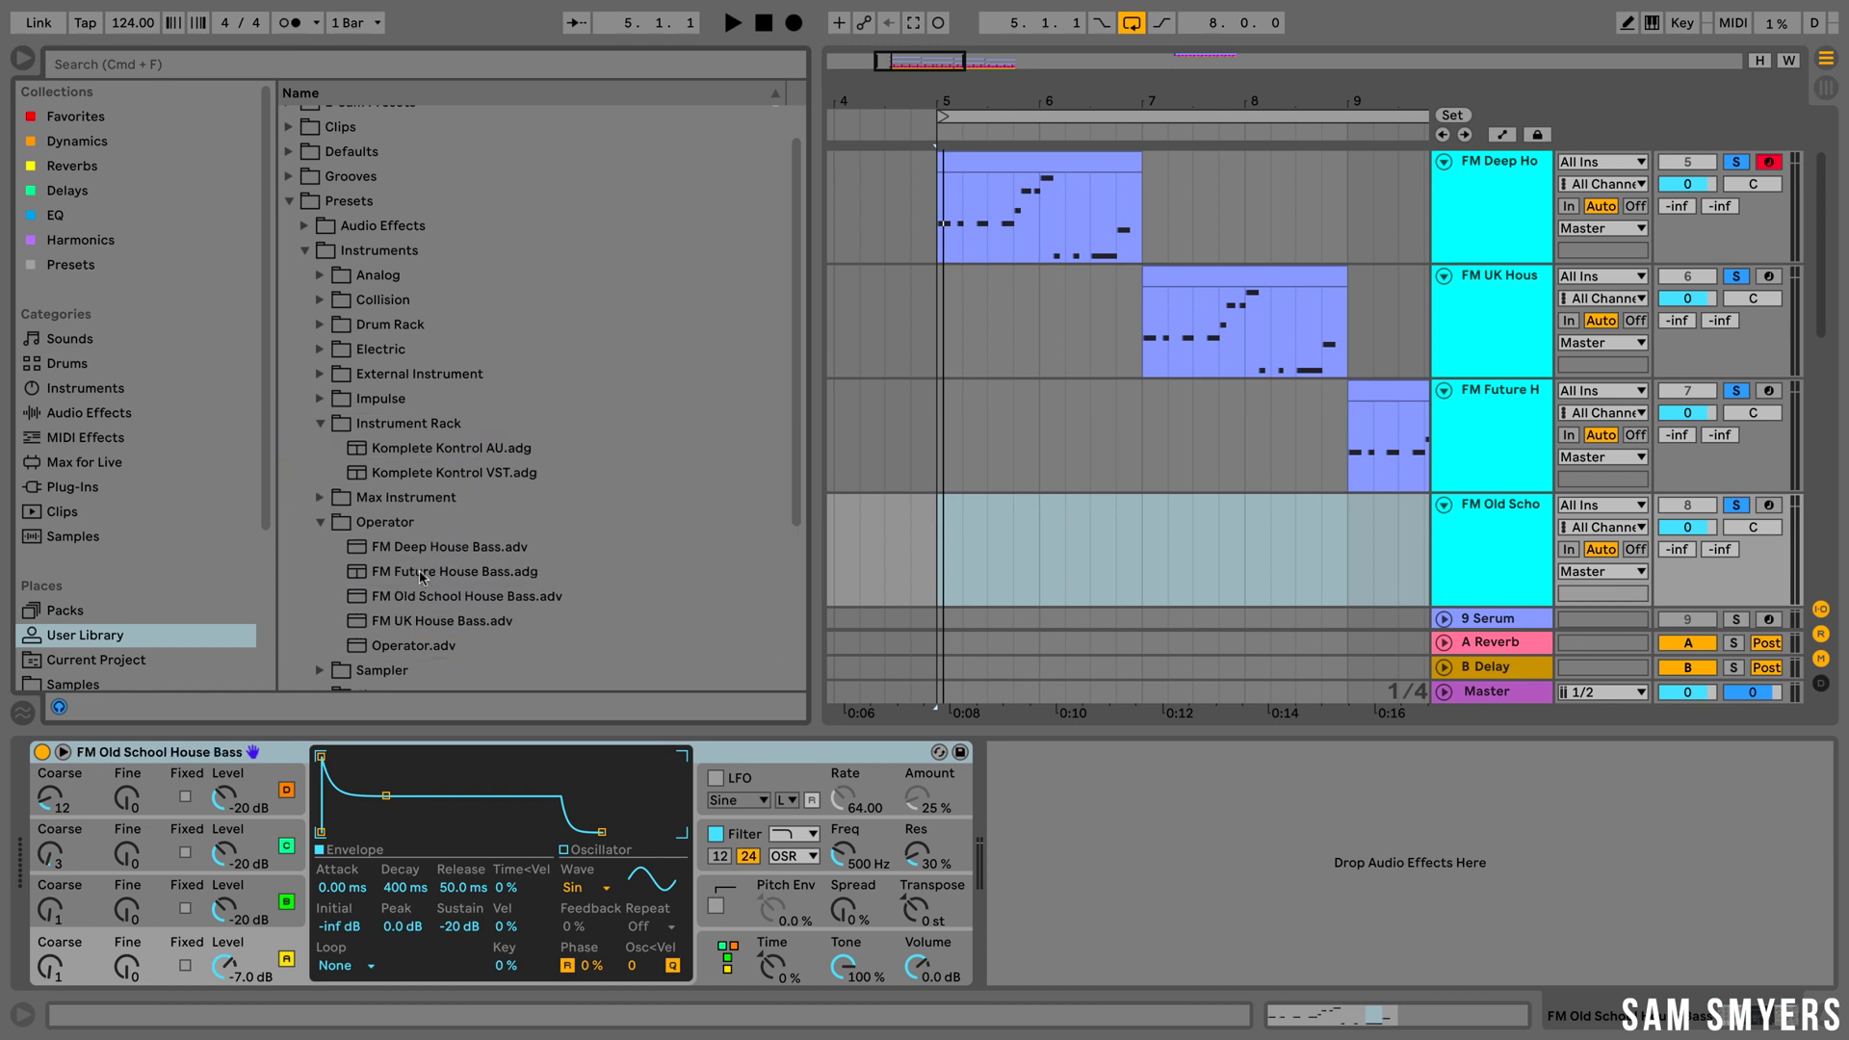